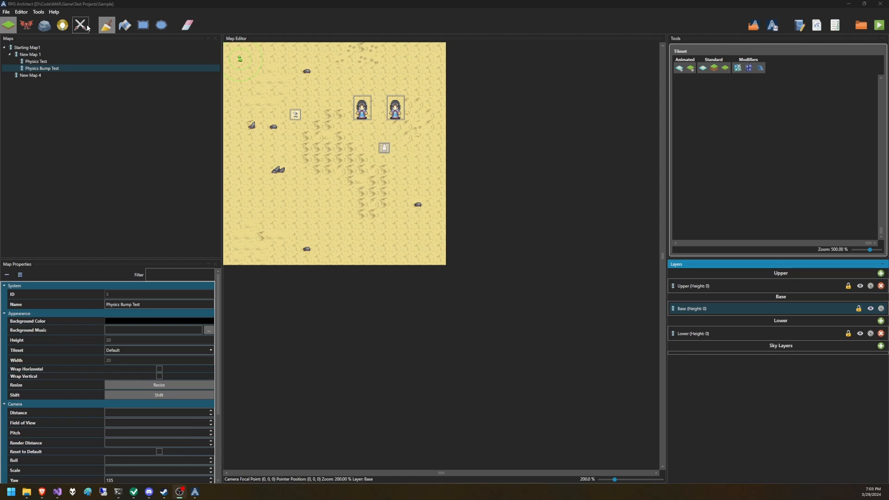
click(137, 106)
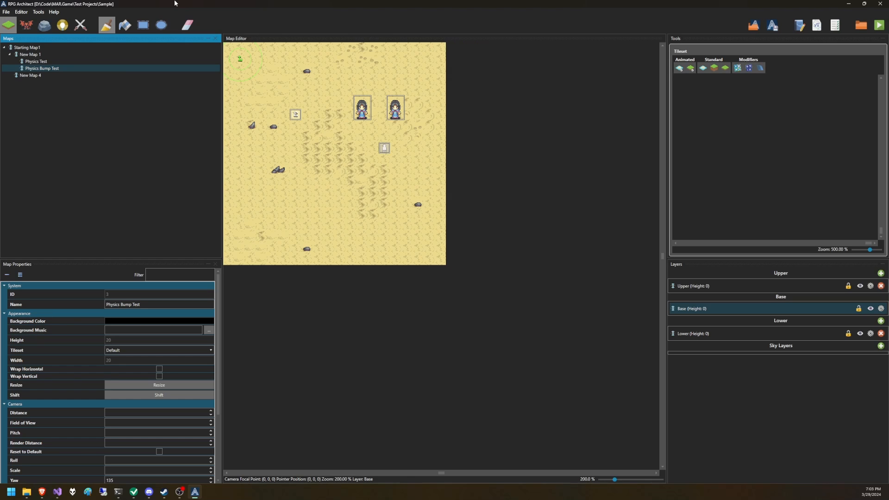
click(39, 12)
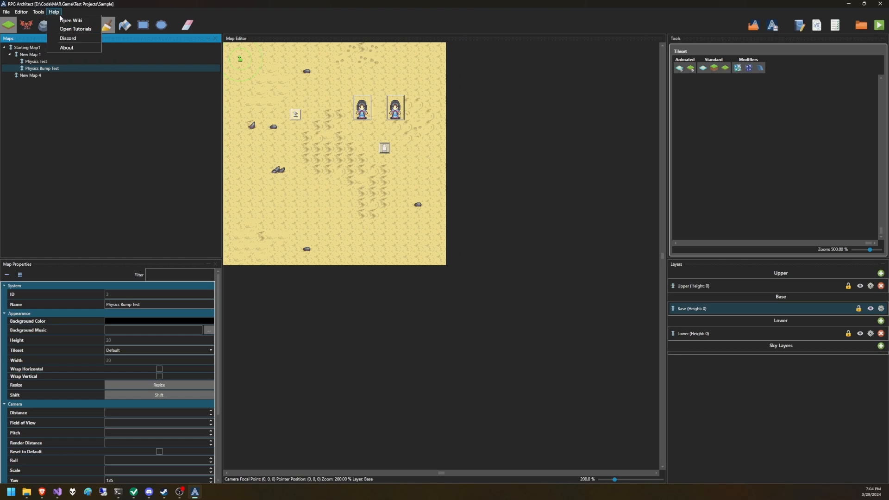
click(56, 21)
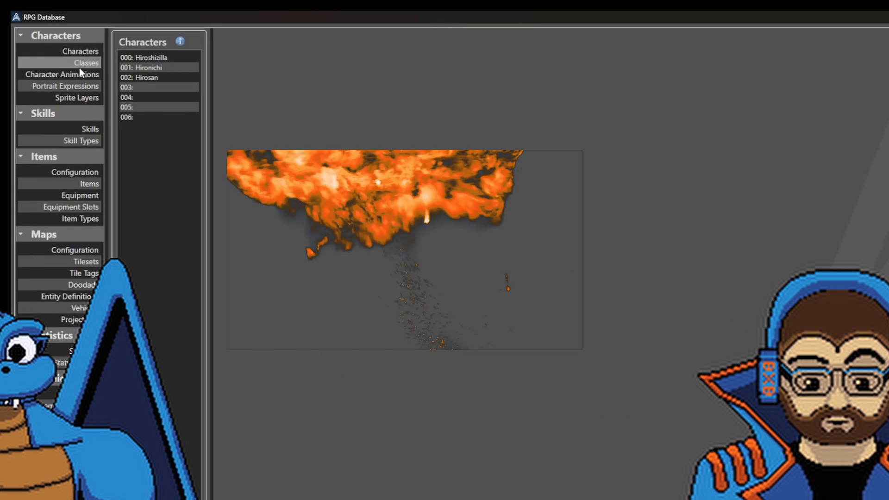
Name class 001 "Fire Wizard" and class 002 "Ice Mage" in the RPG Database
click(81, 64)
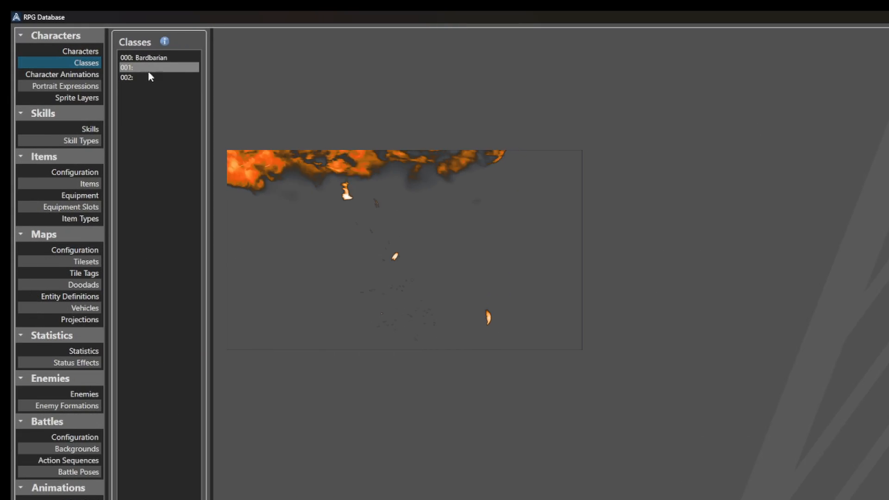
click(172, 68)
click(358, 72)
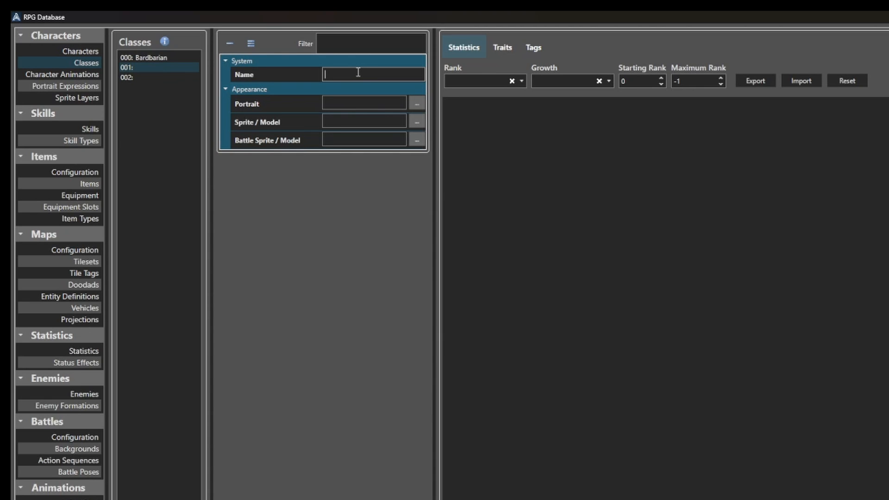
text(Fire Wizard)
click(143, 77)
click(345, 79)
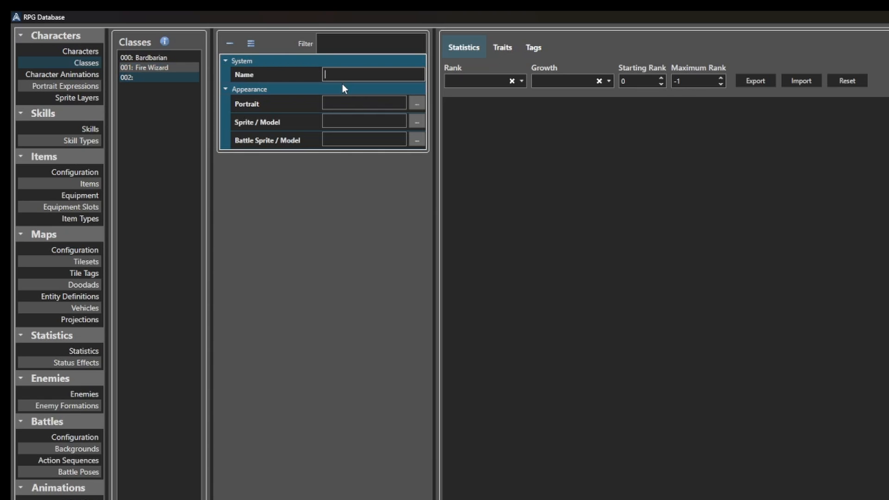
text(Ice Mage)
Name the empty skill in slot 010 "Fire 1"
click(84, 127)
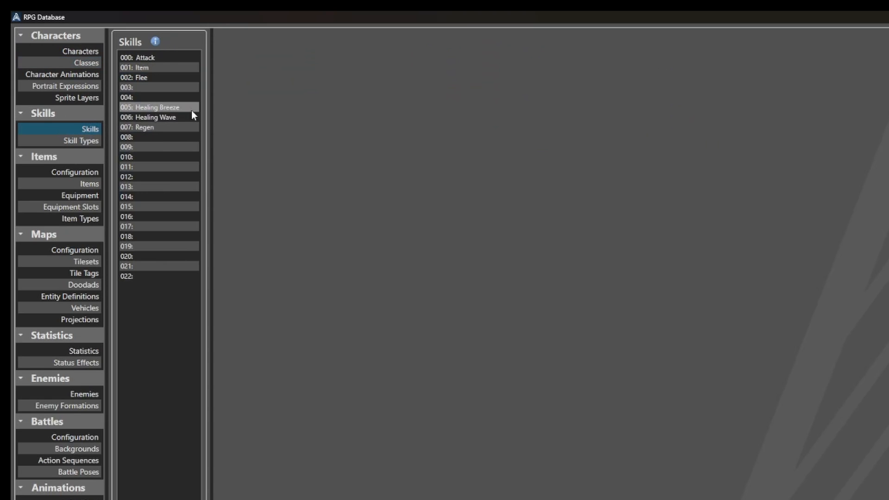
click(166, 157)
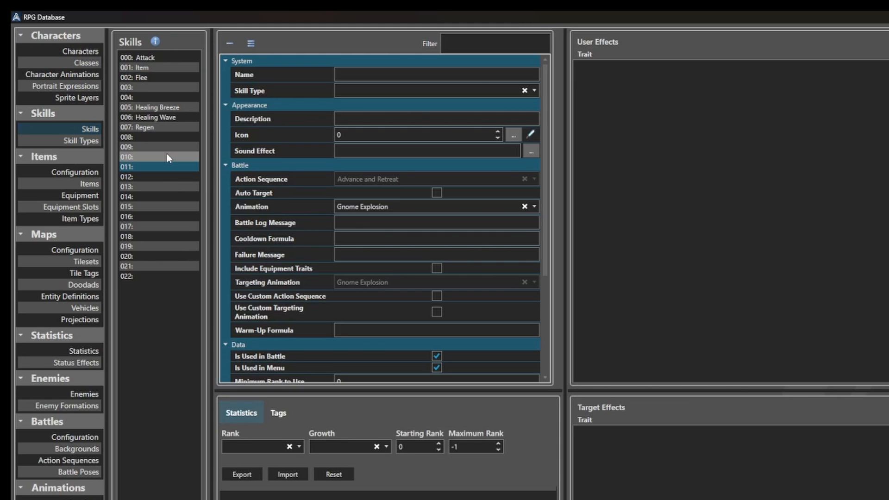
click(387, 78)
text(Fire 1)
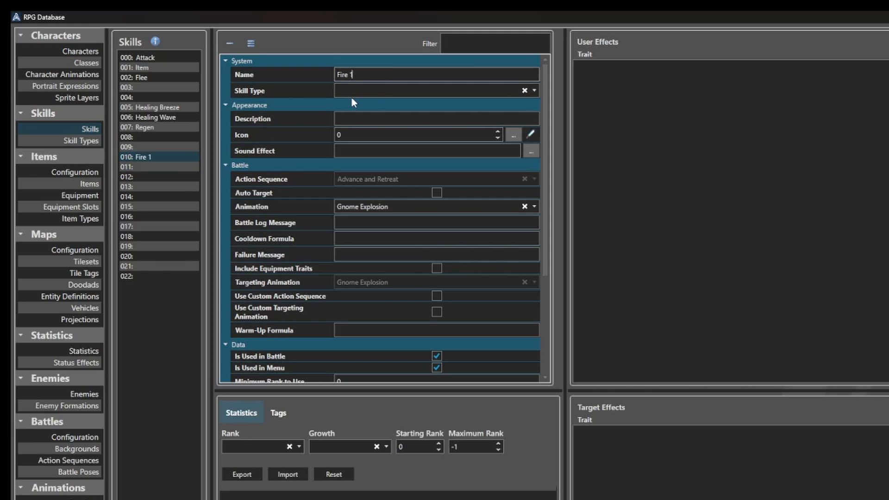
Copy the Fire 1 skill into slots 011, 012 and 013
click(139, 158)
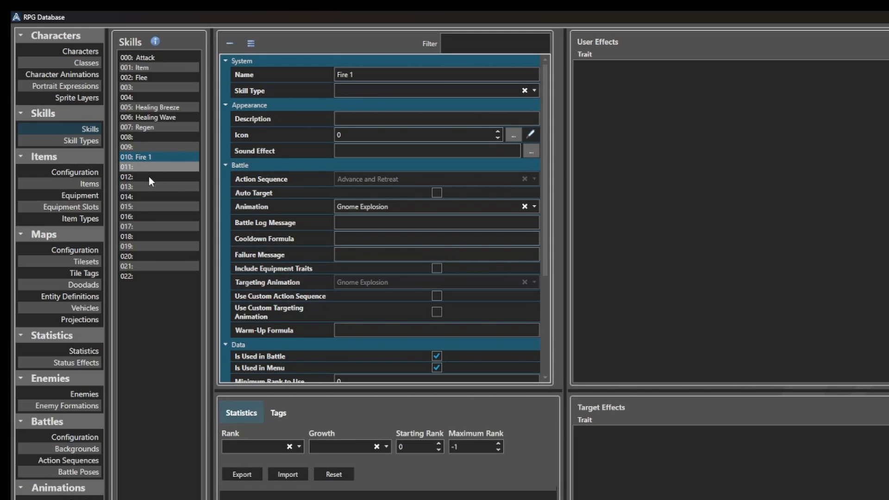
key(Down)
key(ctrl+v)
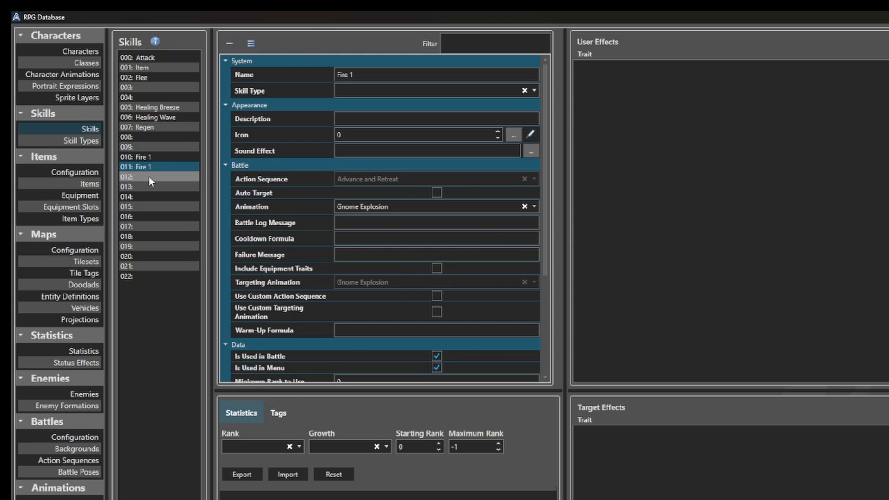
click(149, 177)
text(Fire 1)
click(144, 186)
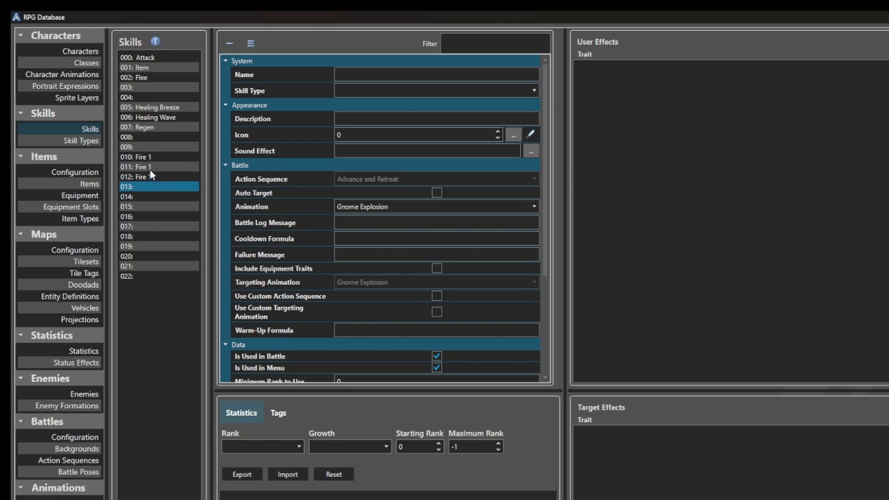
key(ctrl+v)
Rename the copied skills in slots 011, 012 and 013 as "Fire 2", "Fire 3" and "Fire 4"
click(151, 167)
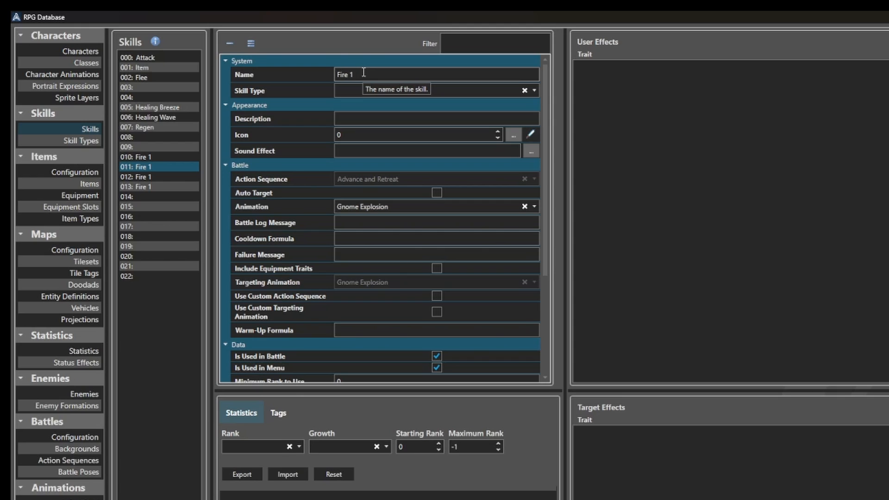
click(364, 73)
key(BackSpace)
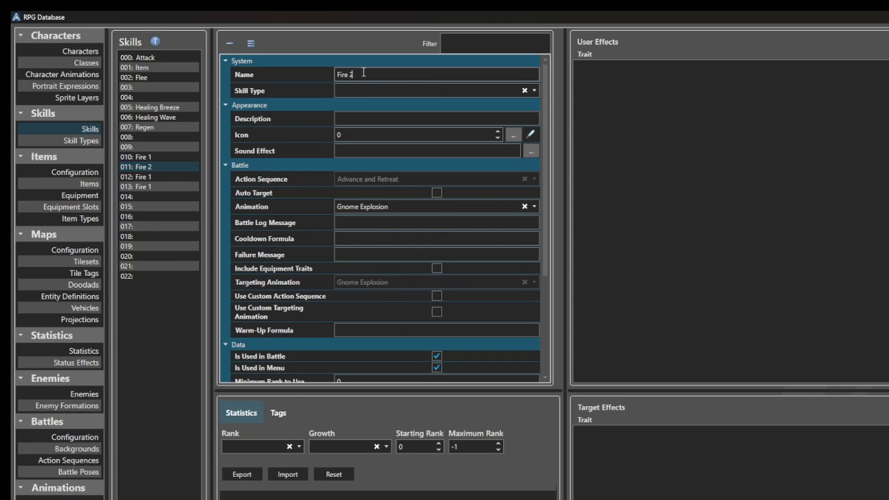
text(2)
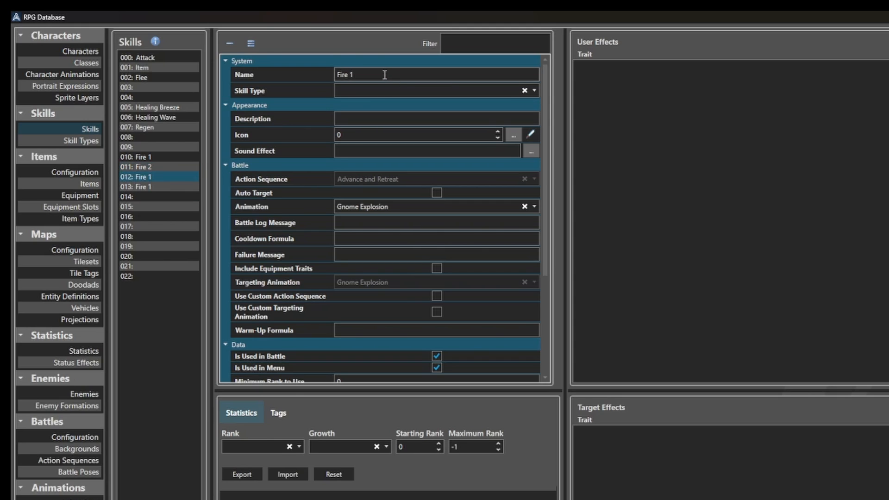
click(383, 74)
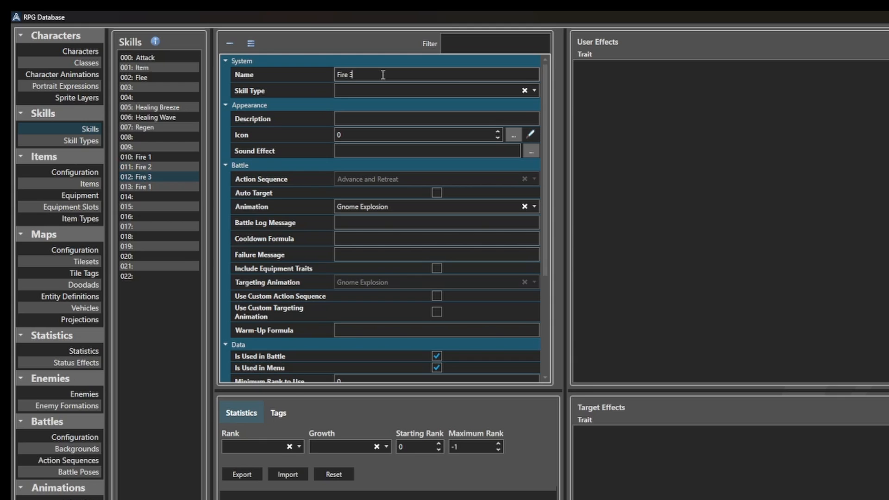
key(BackSpace)
text(3)
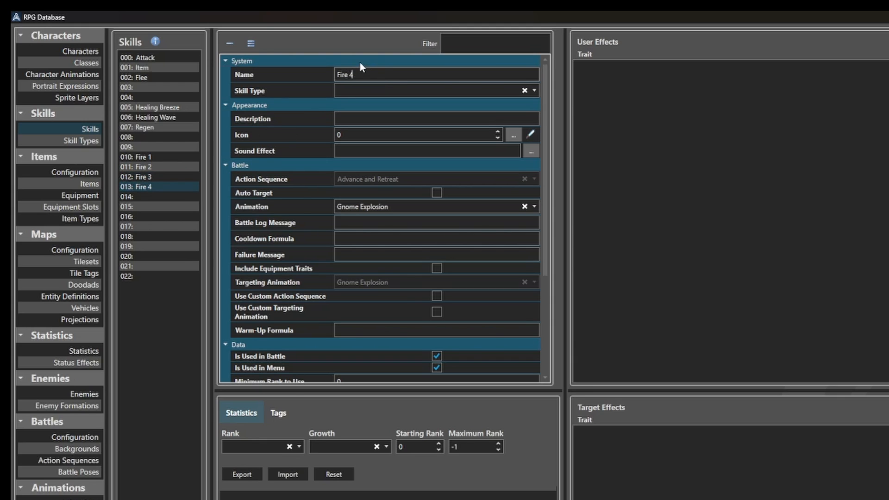
Name the empty skills in slots 015 and 016 "Ice 1" and "Ice 2"
click(168, 207)
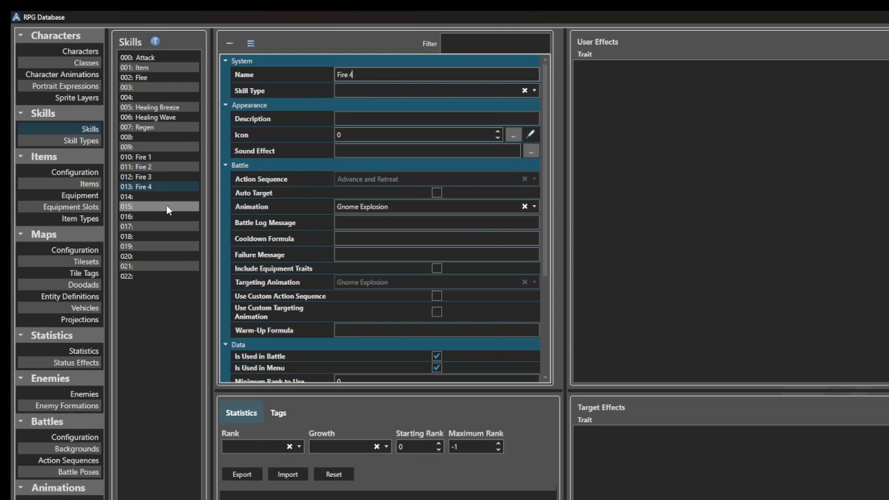
click(380, 74)
text(Ice 1)
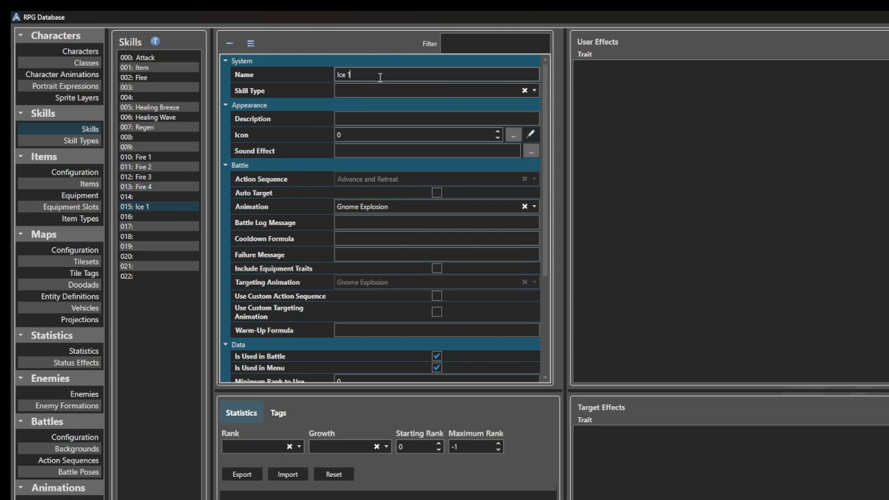
click(158, 217)
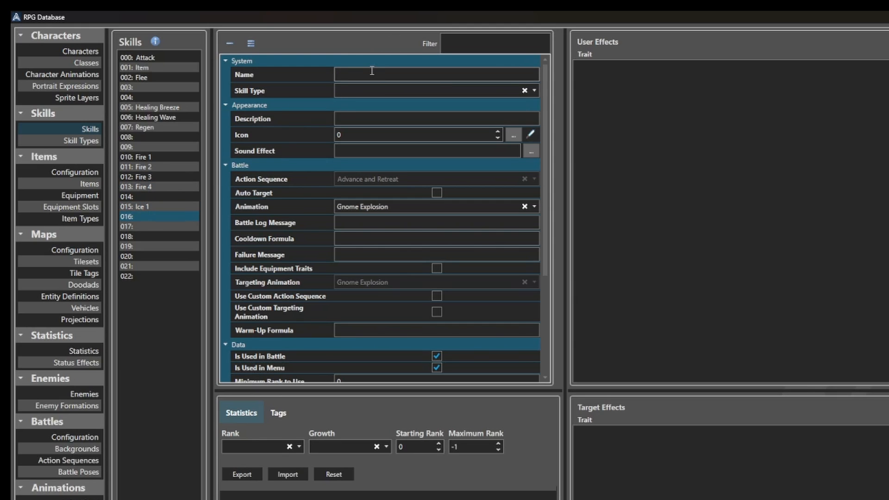
click(380, 75)
text(Ice 2)
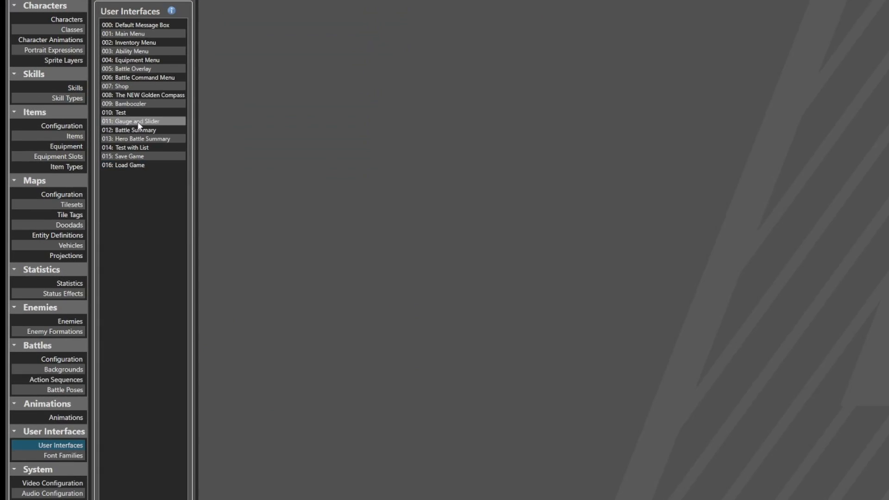
Resize the User Interfaces list to 30 entries
click(145, 499)
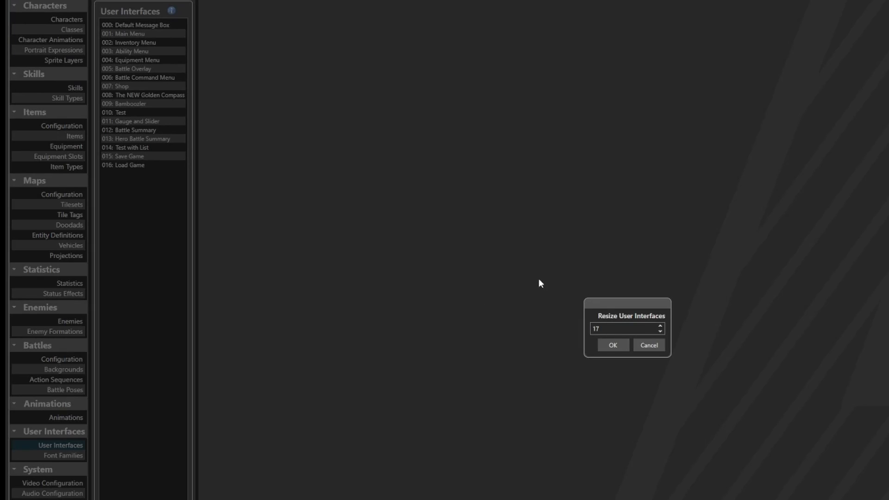
scroll(629, 330, up, 5)
scroll(630, 330, up, 3)
key(Return)
Name user interface 020 "Fire Mage Skill Tree" and set its type to Menu
click(139, 199)
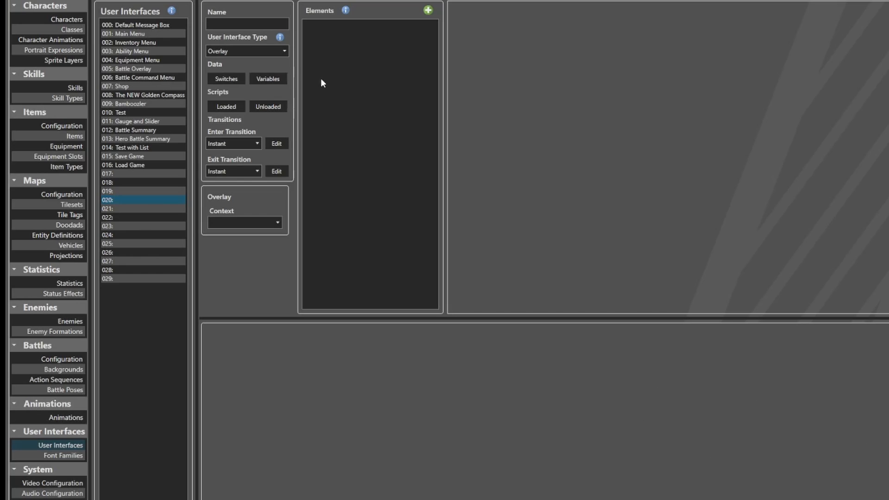
click(248, 24)
text(Fire Mage Clas)
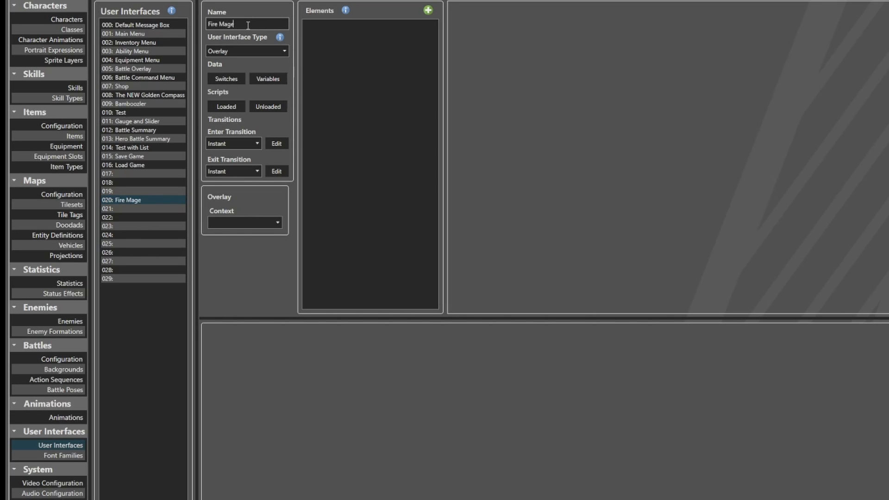
text(s)
key(BackSpace)
key(BackSpace)
key(BackSpace)
key(BackSpace)
text(Skil Tree)
click(244, 24)
text(l)
click(118, 51)
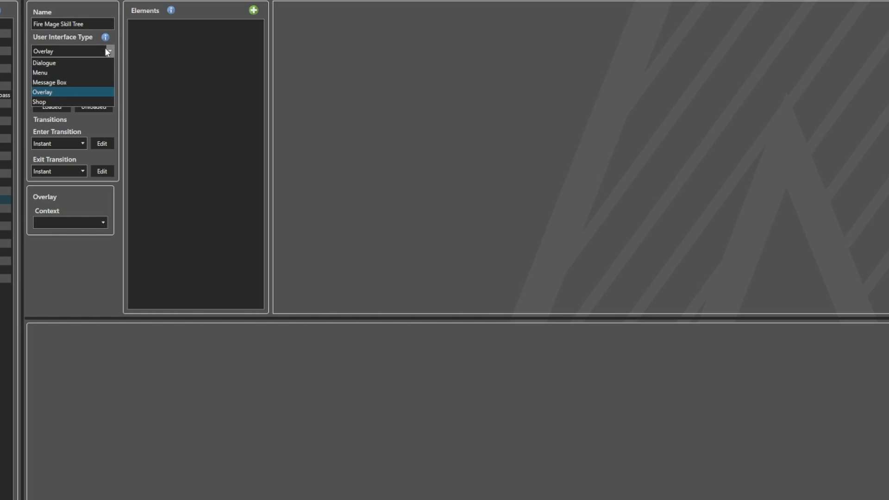
click(58, 76)
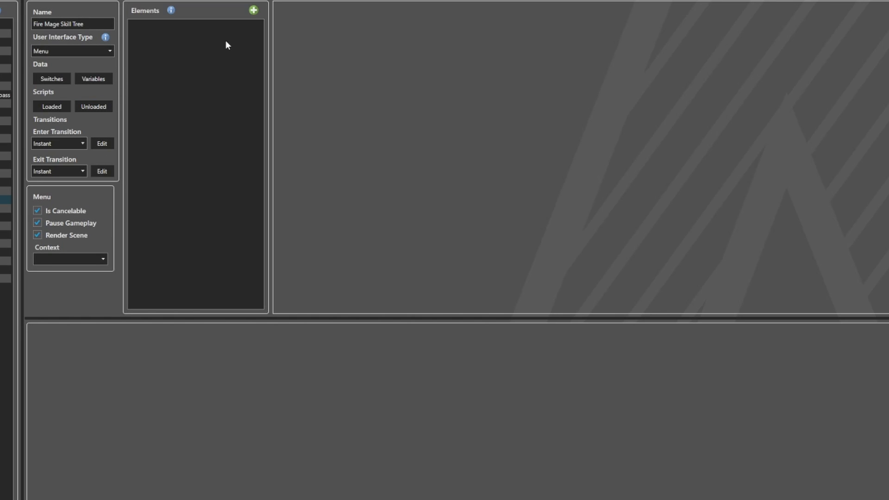
Add a List element to the Fire Mage Skill Tree interface and name it "Skill List"
click(254, 11)
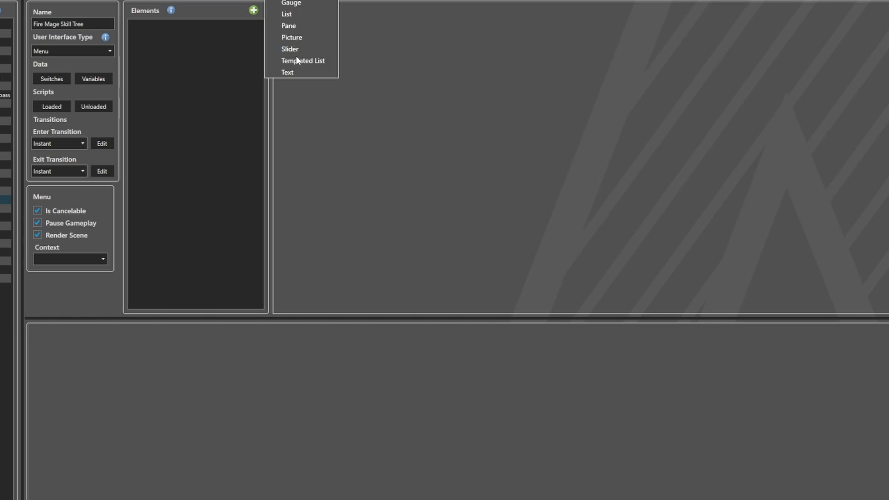
click(293, 14)
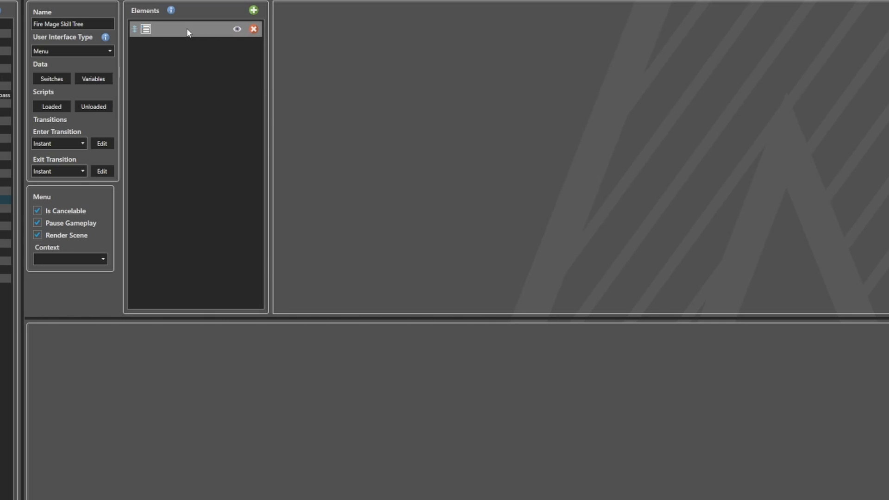
click(187, 28)
click(185, 360)
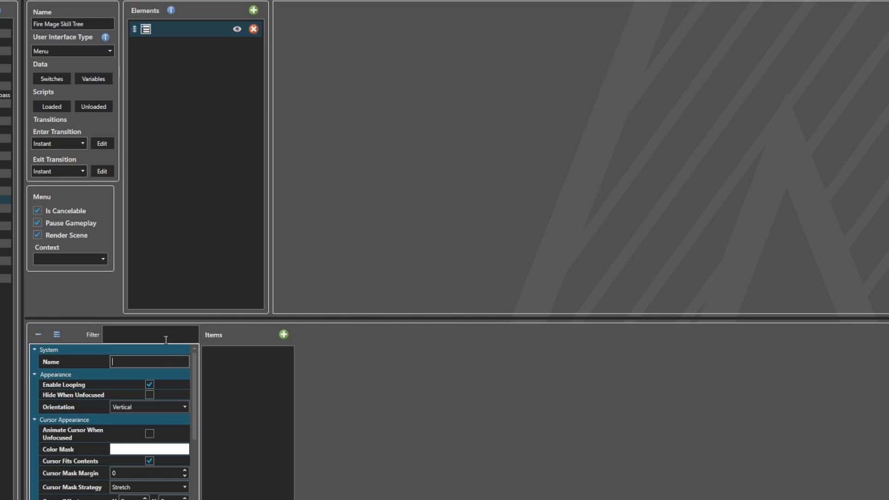
text(Skill List)
Add four items to the Skill List element
click(284, 334)
click(284, 334)
click(284, 335)
click(283, 334)
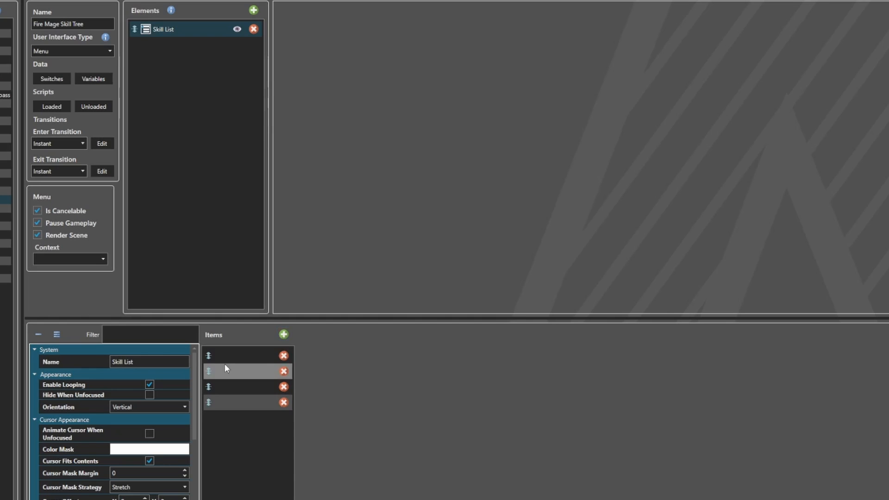
Set the text of the Skill List's first two items to "Fire 1" and "Fire 2"
click(226, 356)
scroll(232, 321, down, 3)
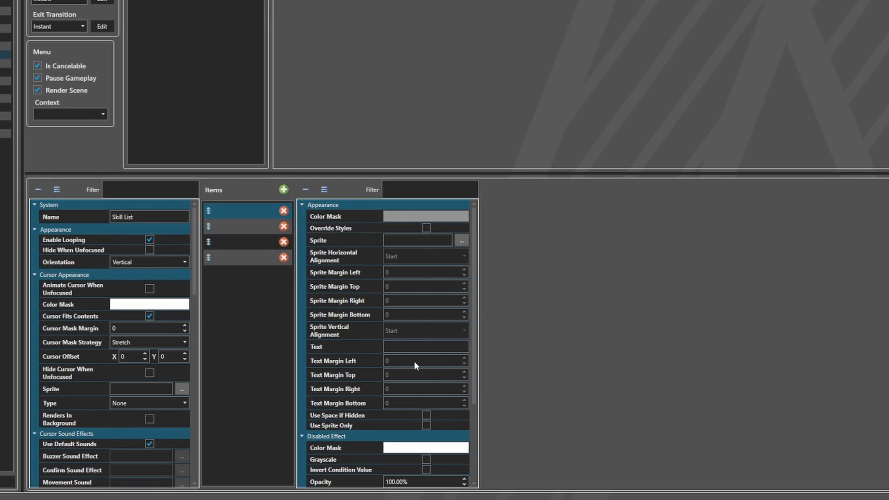
click(410, 347)
text(Fire 1)
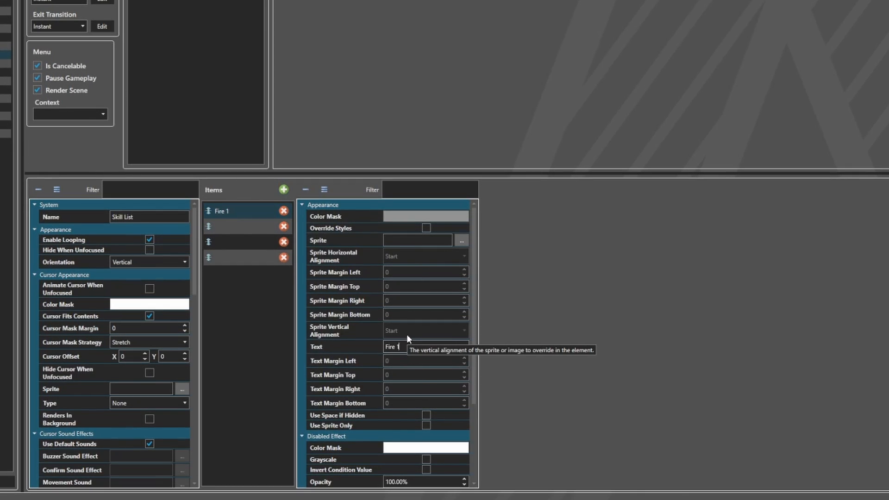
click(243, 225)
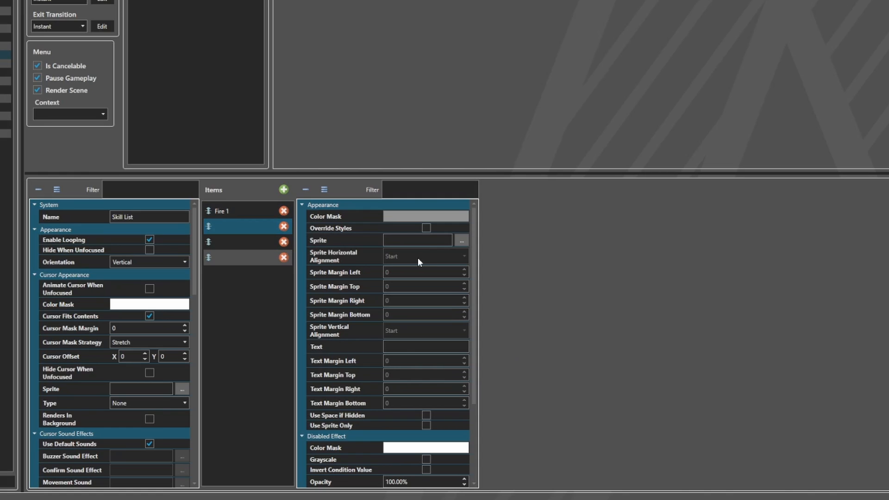
click(407, 346)
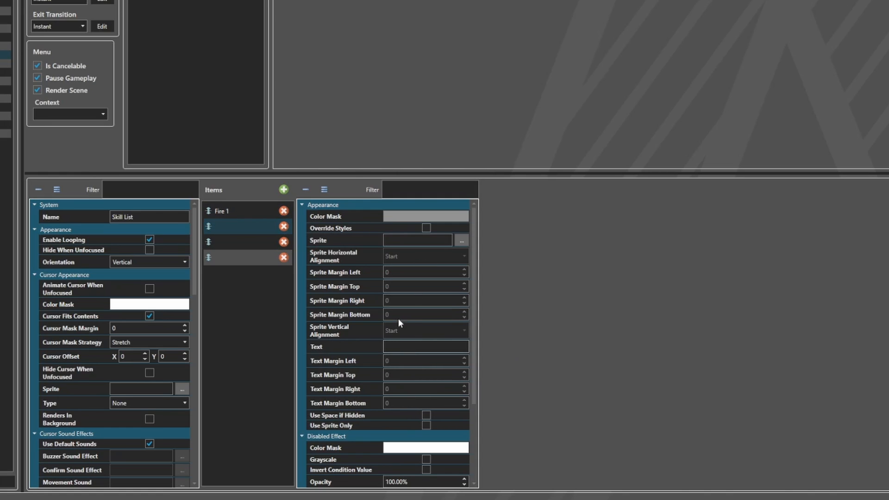
text(Fire 2)
Set the text of the Skill List's third and fourth items to "Fire 3" and "Fire 4"
click(228, 243)
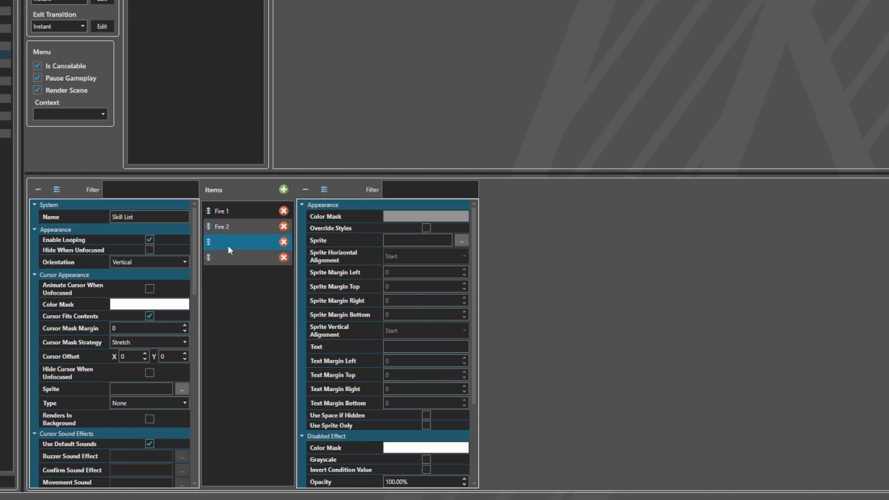
click(438, 348)
text(Fir)
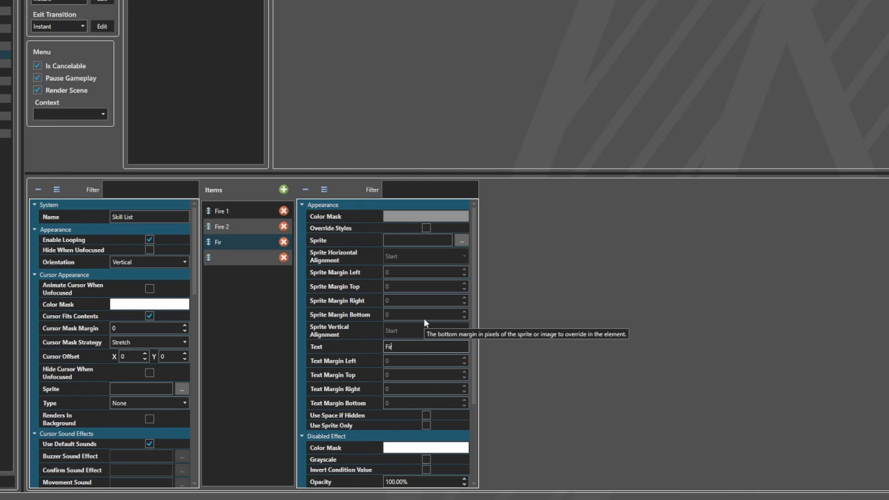
text(e 3)
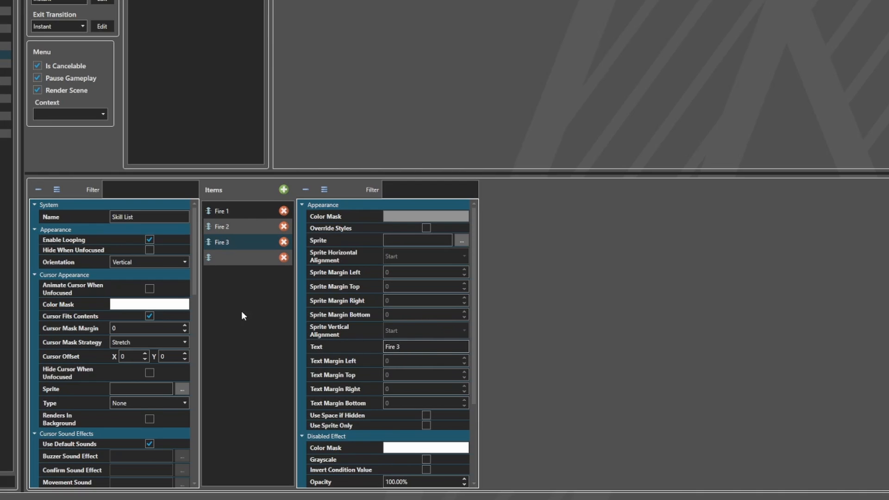
click(248, 260)
click(441, 352)
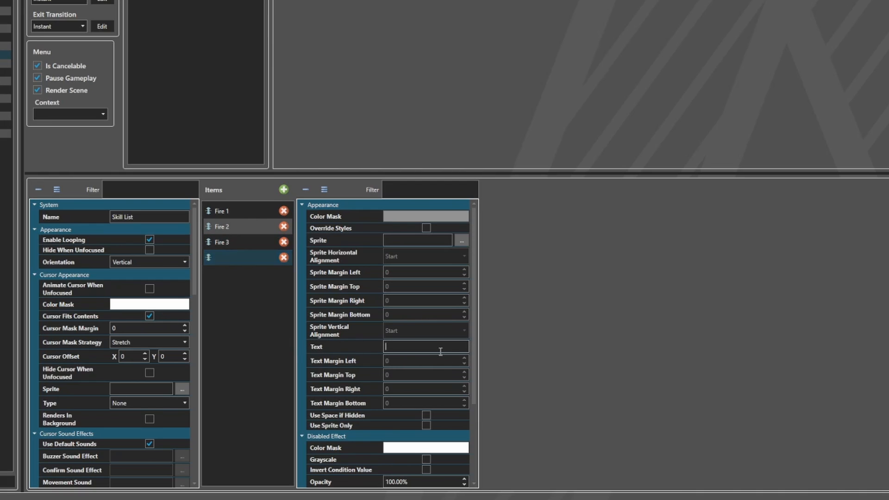
text(Fire 4)
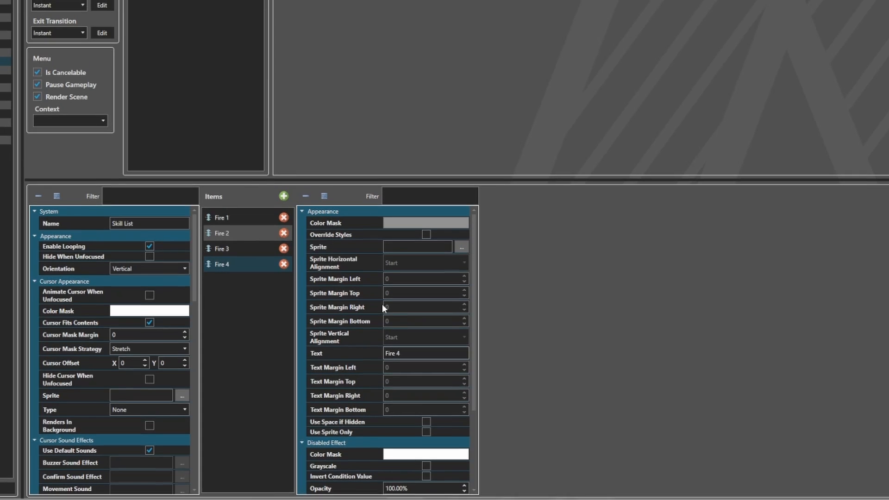
Open the sprite selection for the list item and look through the resource folders for a suitable icon sheet
click(459, 309)
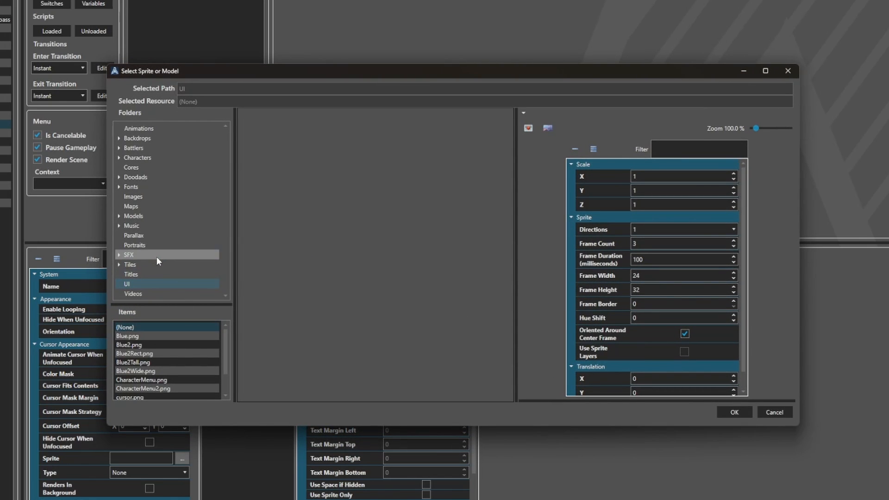
click(154, 197)
click(158, 186)
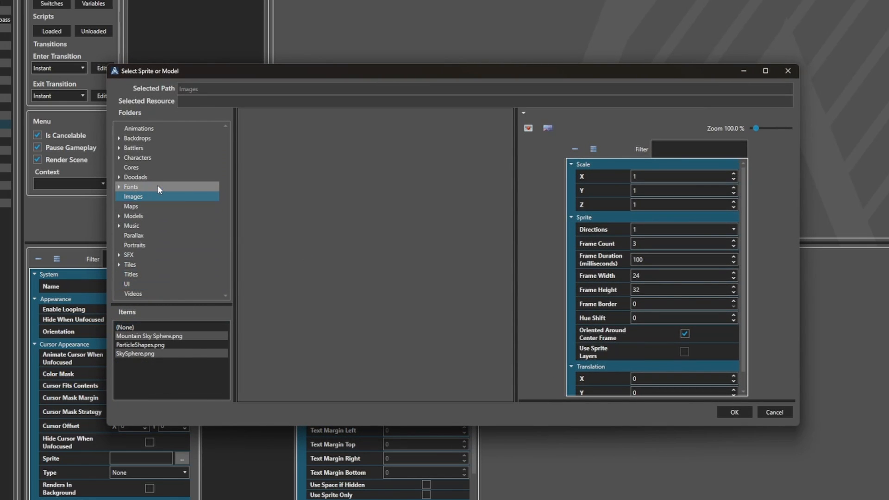
double_click(158, 186)
double_click(162, 176)
click(166, 169)
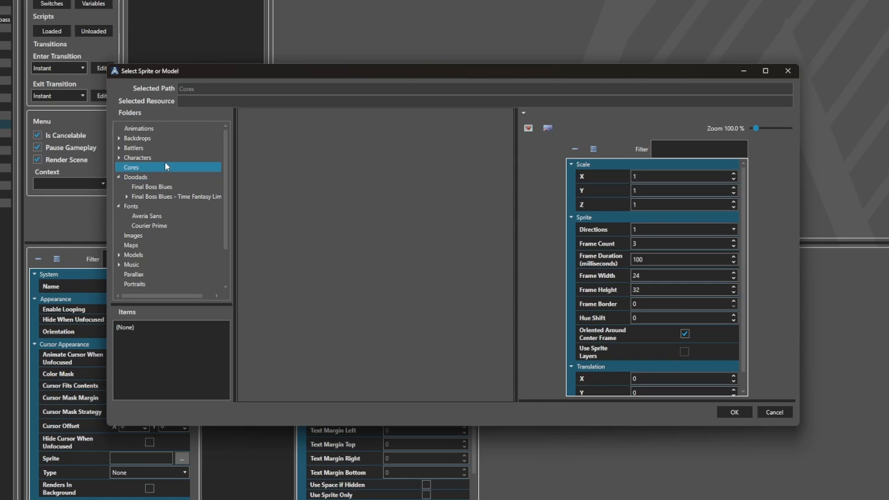
double_click(165, 160)
click(164, 175)
click(165, 167)
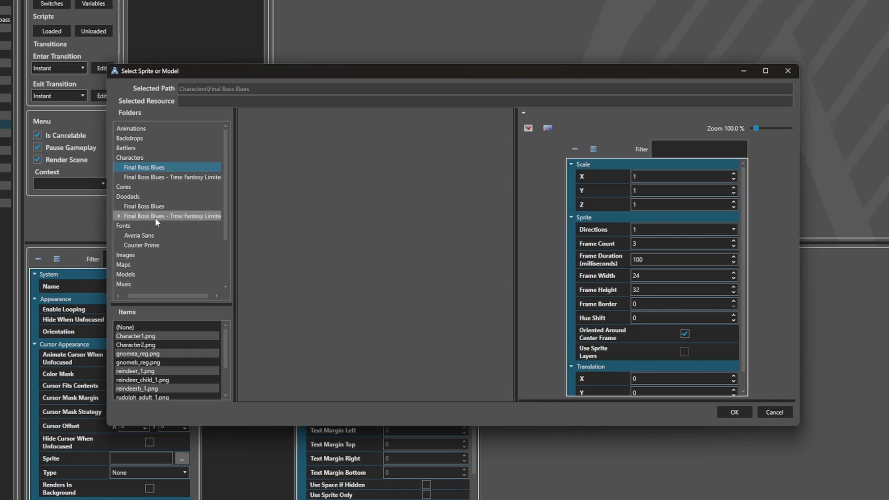
click(161, 157)
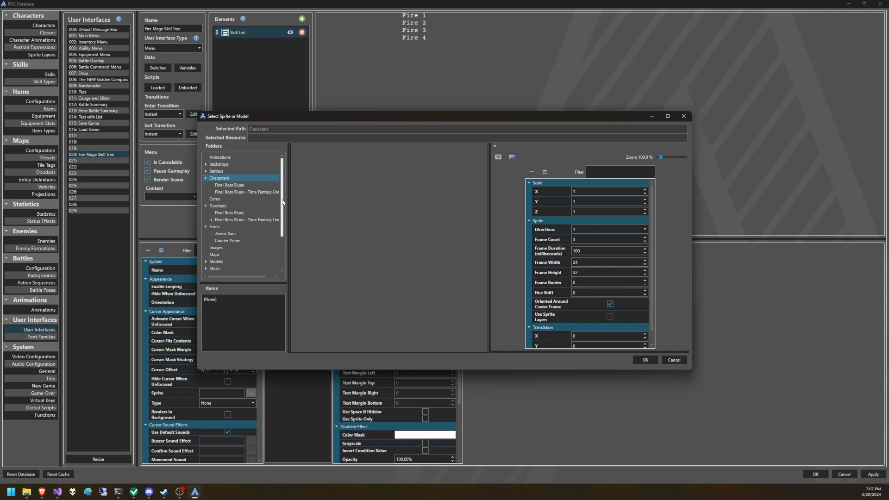
Choose uiIcons.png from the UI folder as the list item's sprite sheet
scroll(231, 255, down, 5)
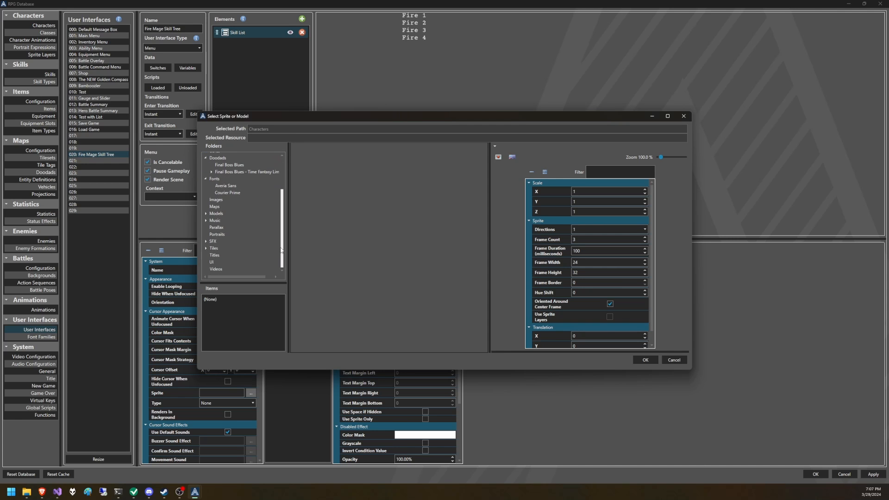
click(230, 262)
drag(283, 320, 283, 335)
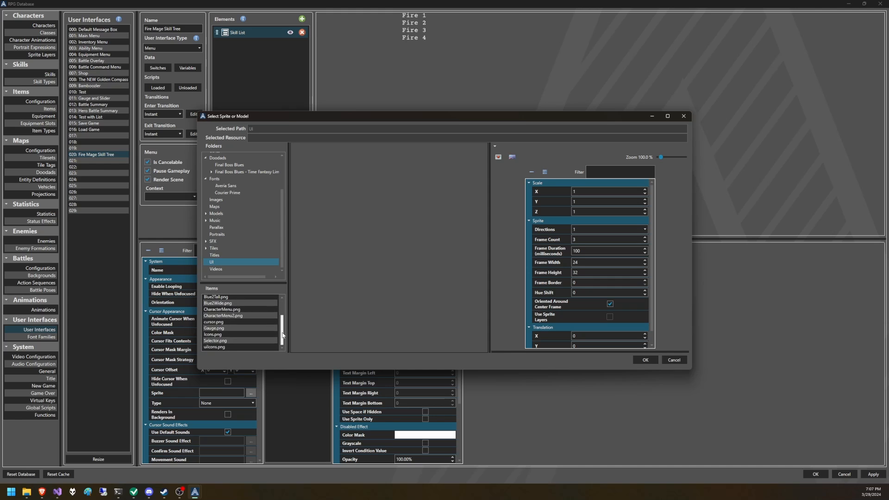
click(236, 347)
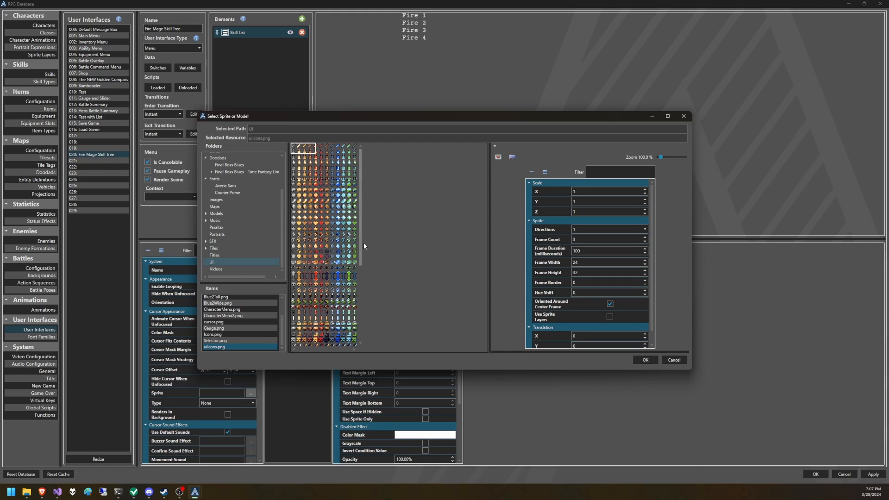
Set the sprite's frame count to 1 and its frame width to 16
click(595, 238)
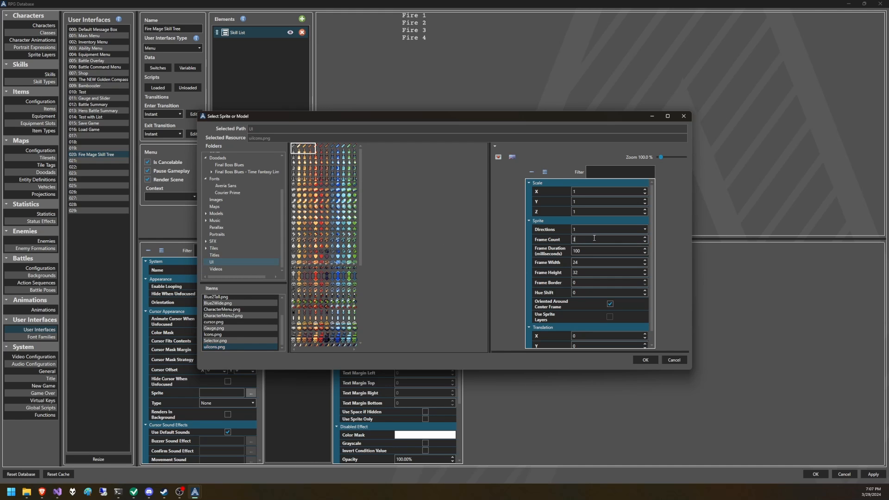
key(BackSpace)
text(1)
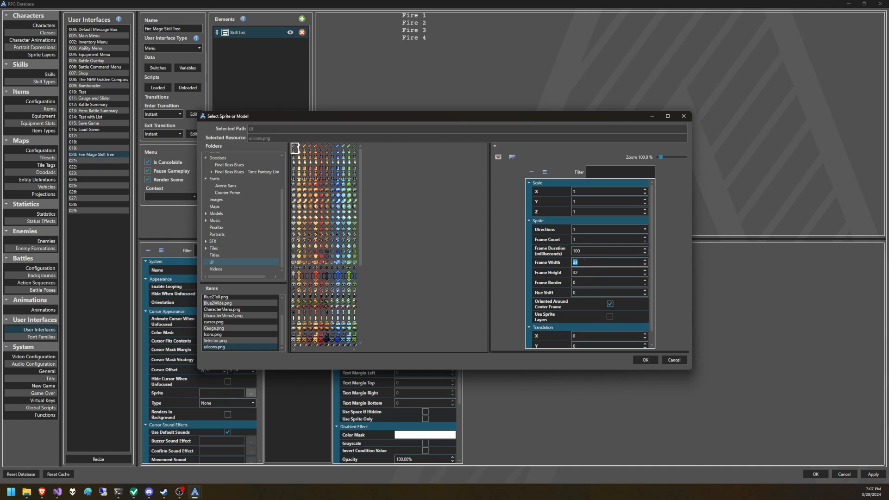
text(16)
Pick a fire-coloured icon from the uiIcons.png sheet and apply it as the item's sprite
scroll(324, 217, down, 5)
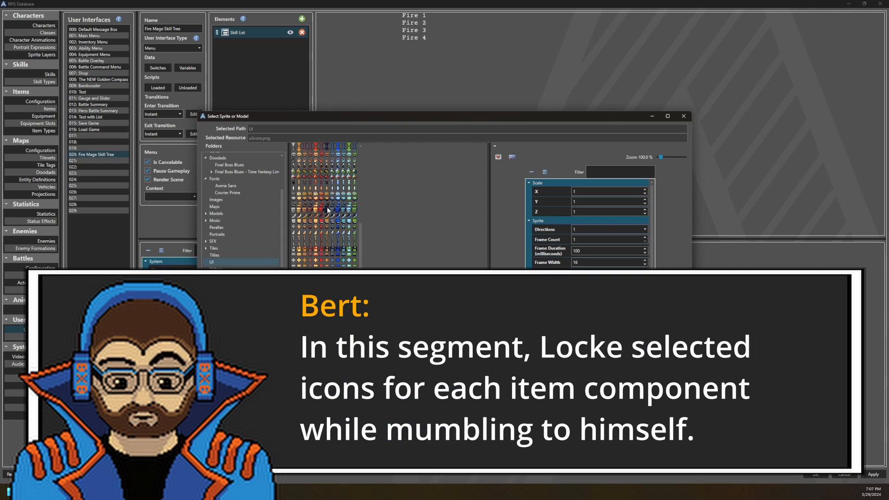
scroll(330, 258, down, 3)
click(316, 236)
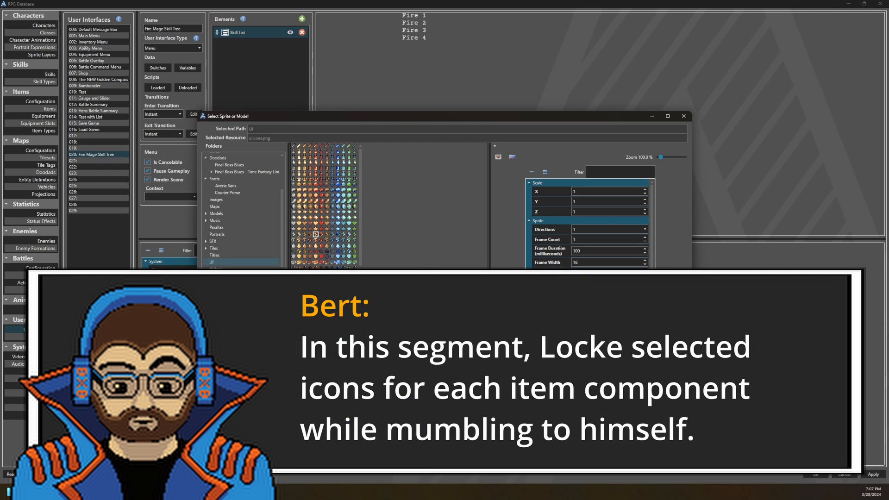
key(Return)
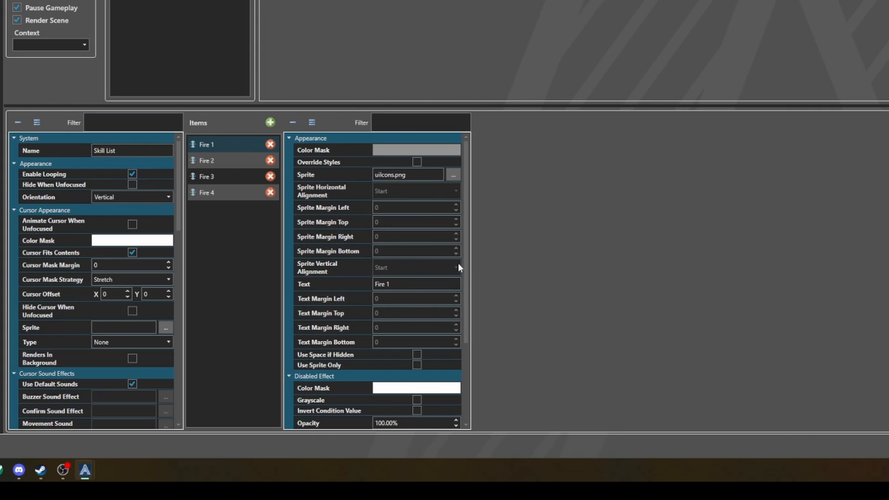
Set the Skill List's sprite vertical alignment to Middle in its item appearance settings
scroll(467, 238, down, 1)
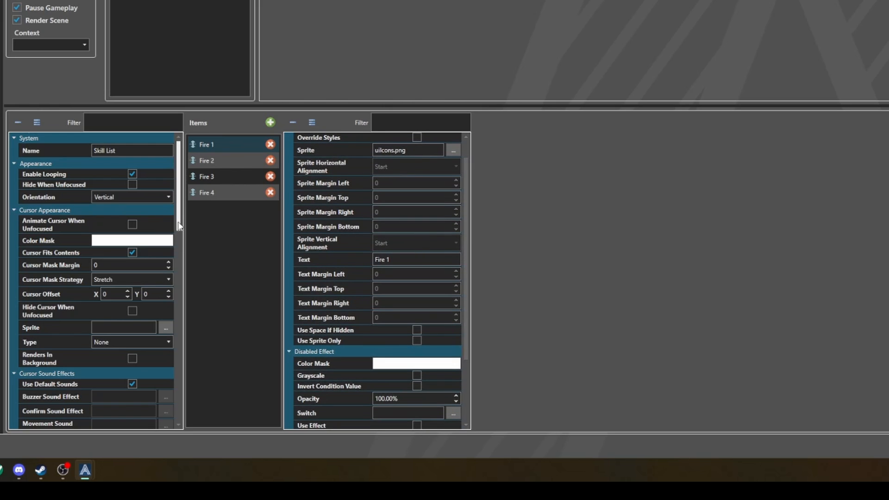
drag(177, 232, 178, 312)
click(140, 289)
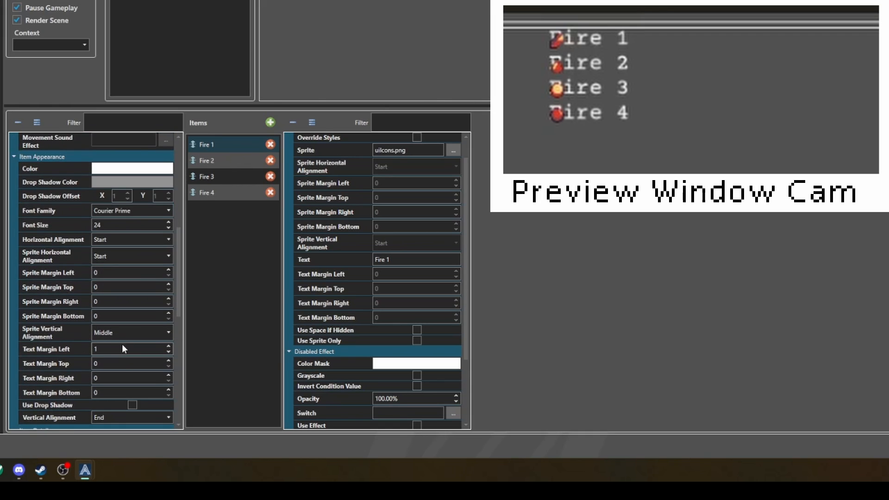
Set the Skill List's left text margin to 22 and the items' vertical alignment to Middle
click(123, 348)
text(1)
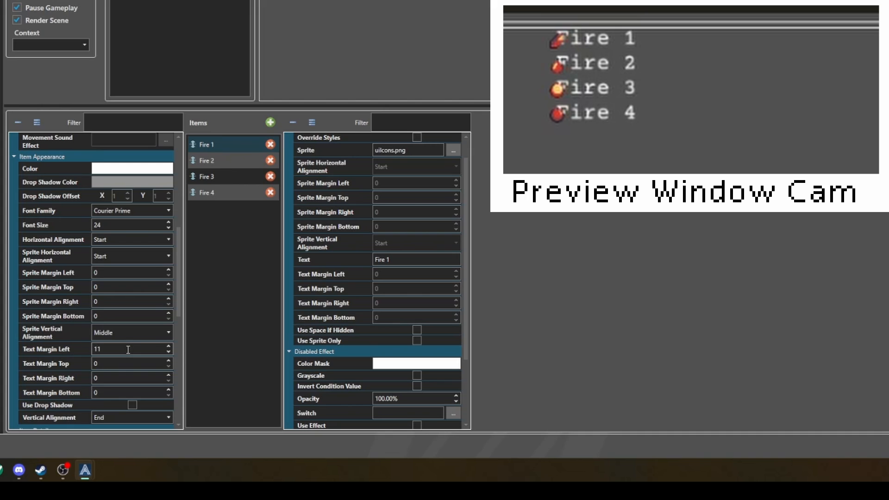
scroll(128, 349, up, 9)
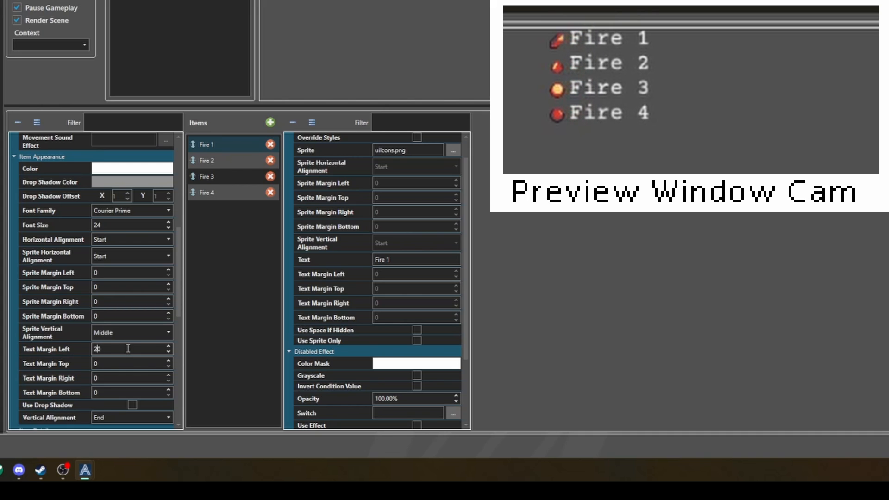
scroll(128, 348, up, 1)
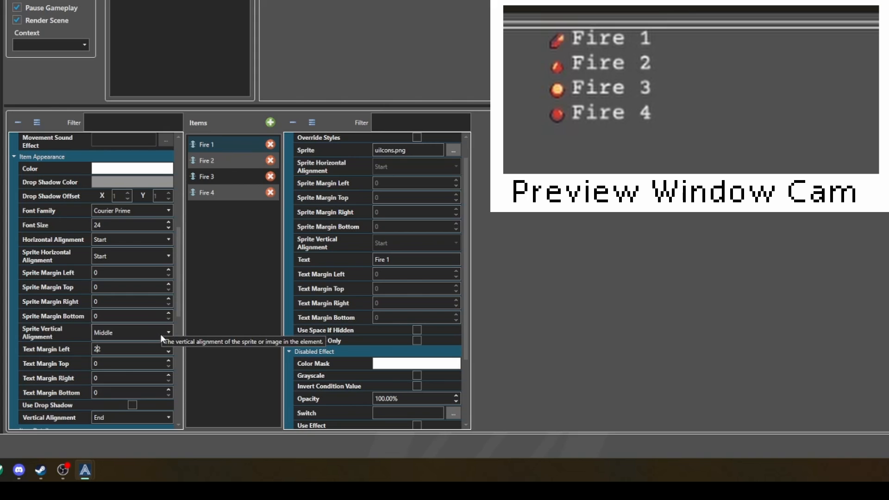
click(165, 417)
click(134, 437)
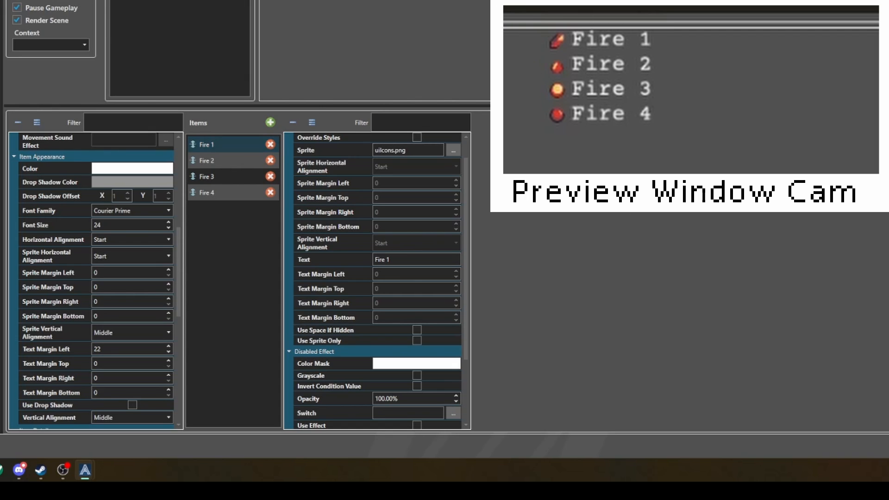
Open the switch selection for Fire 1's disabled effect and display switches 00000 - 00049
scroll(422, 208, down, 3)
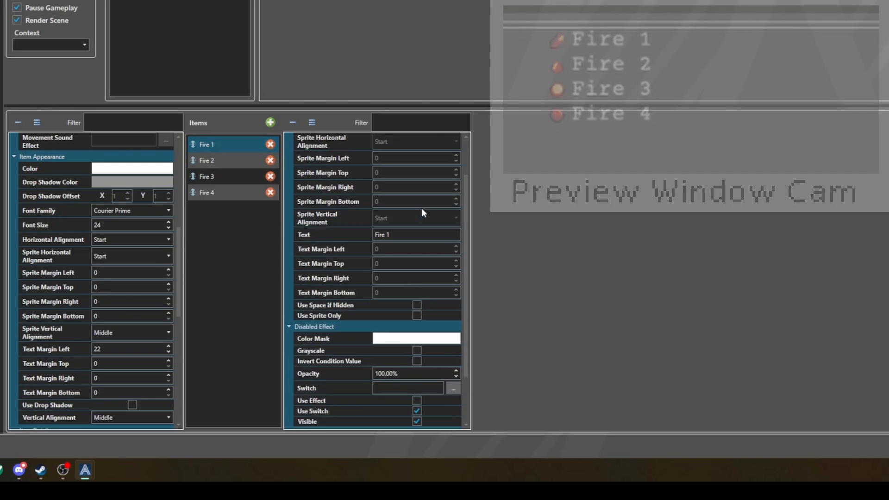
click(453, 324)
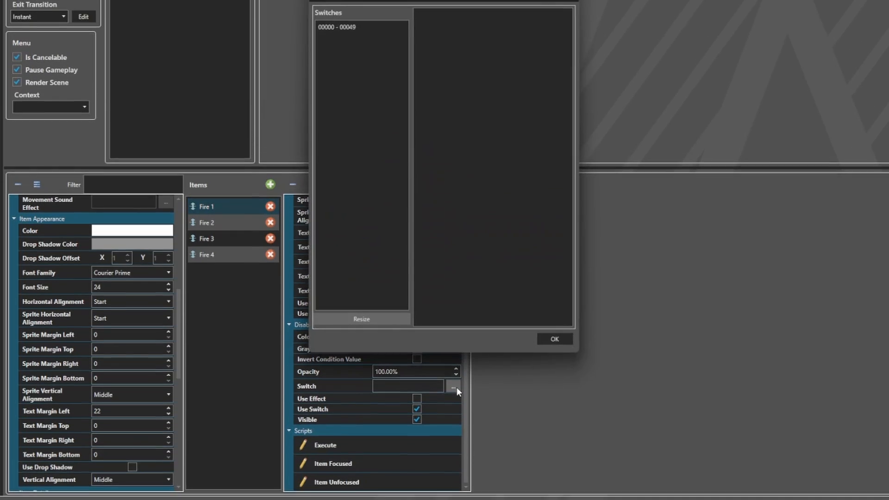
click(365, 82)
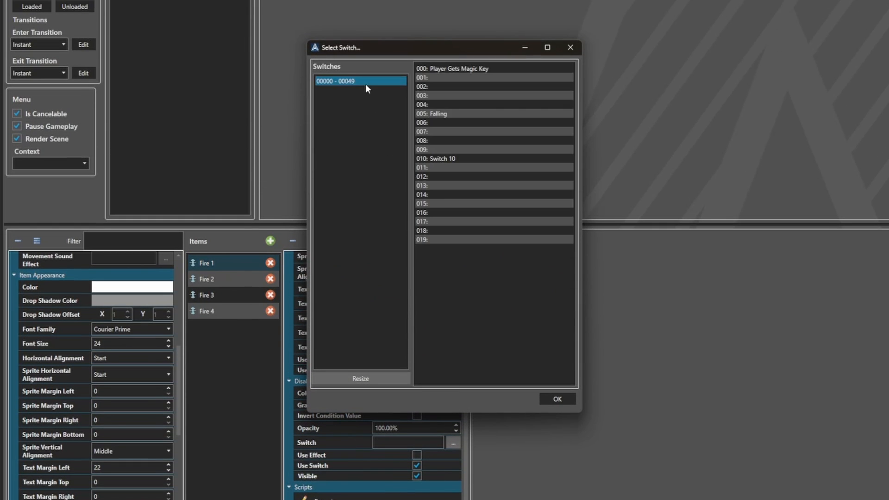
click(356, 379)
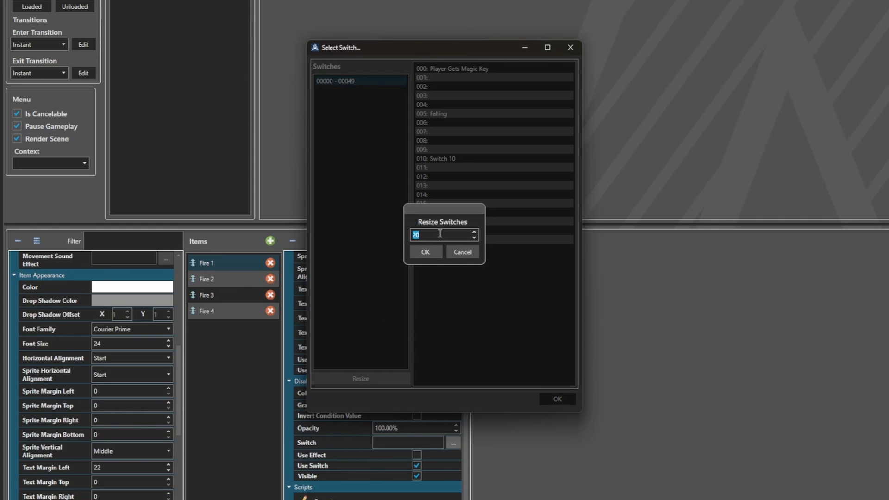
click(470, 256)
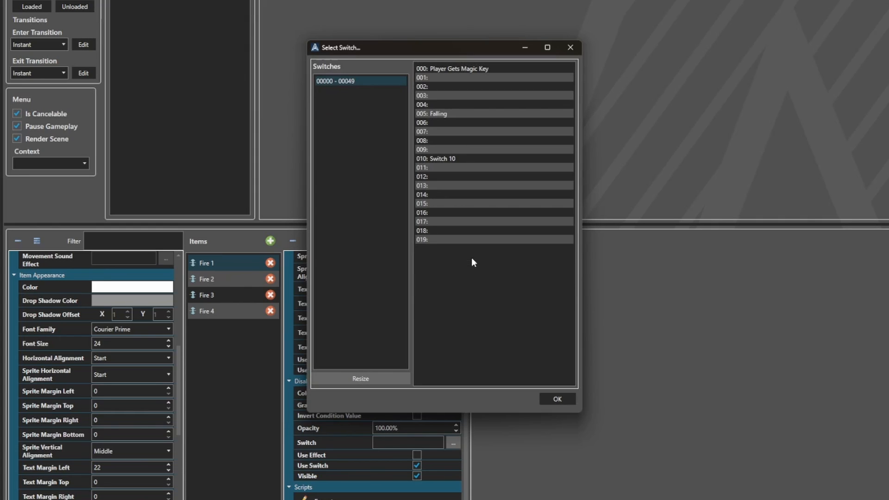
click(453, 167)
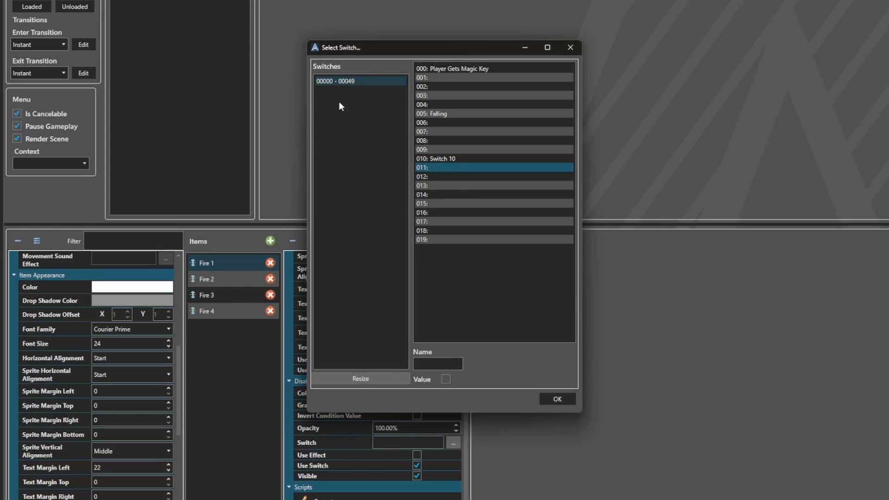
Resize the switch list to 100 switches
click(382, 380)
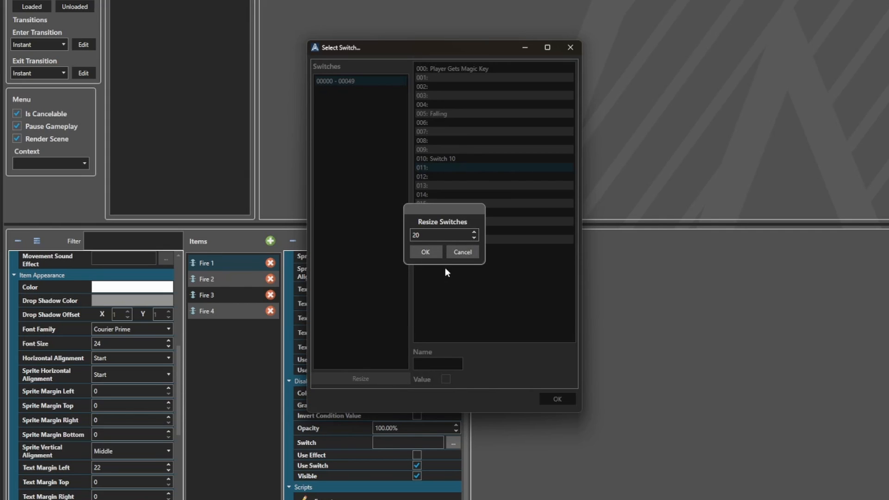
double_click(432, 229)
key(BackSpace)
text(100)
click(425, 252)
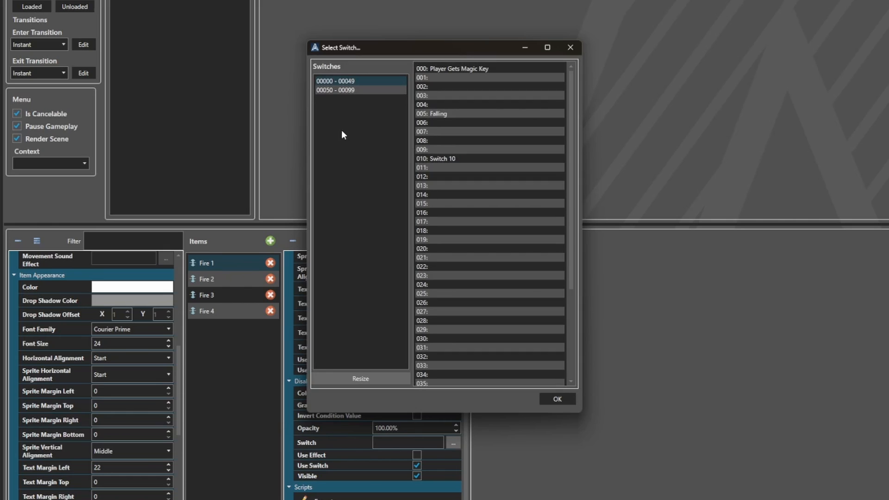
Name switch 050 in the 00050 - 00099 range "UI Learn Skill 1"
click(343, 90)
click(457, 68)
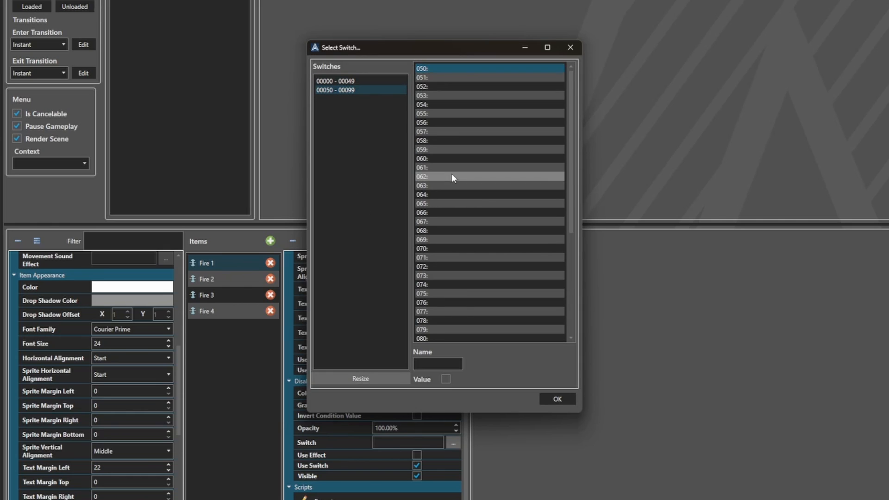
click(428, 366)
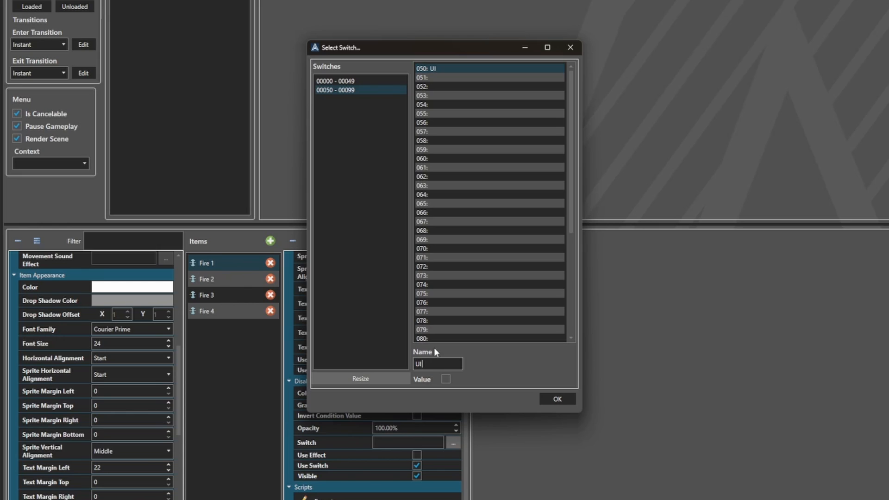
text(UI Learn Skill 1)
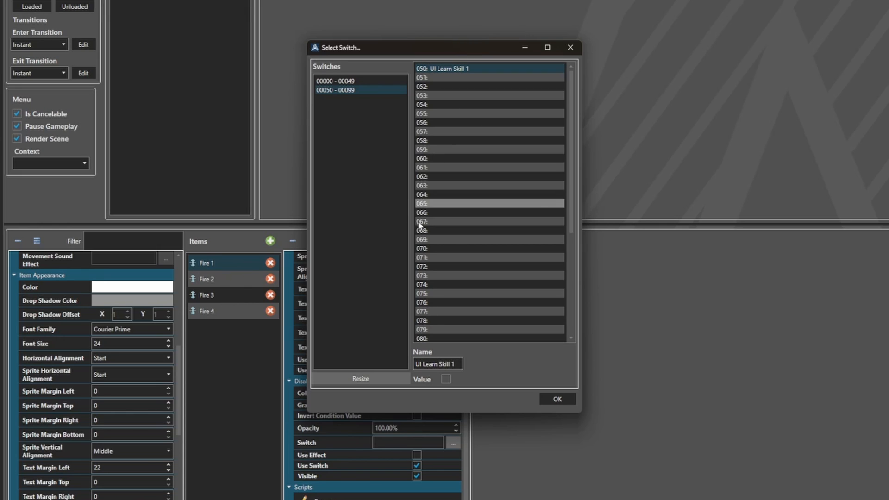
Reuse switch 050's name to name switch 051 "UI Learn Skill 2" and switch 052 "UI Learn Skill 3"
key(ctrl+a)
key(ctrl+c)
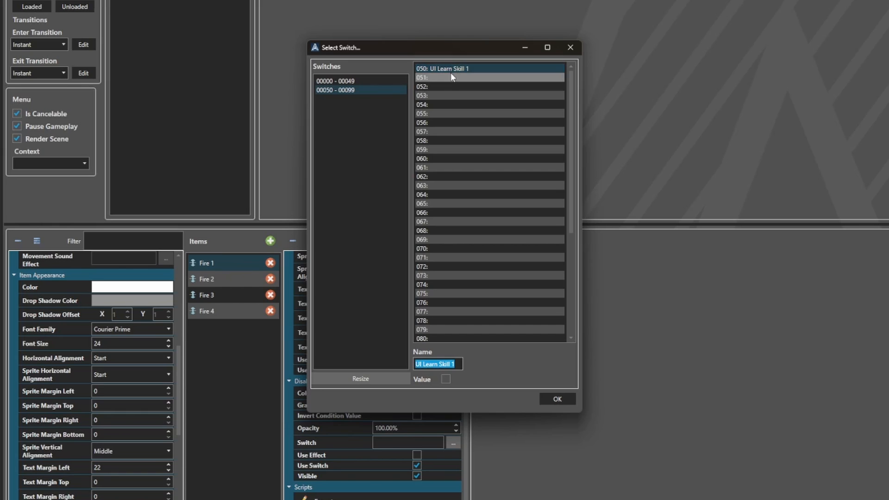
click(451, 76)
click(458, 364)
key(ctrl+v)
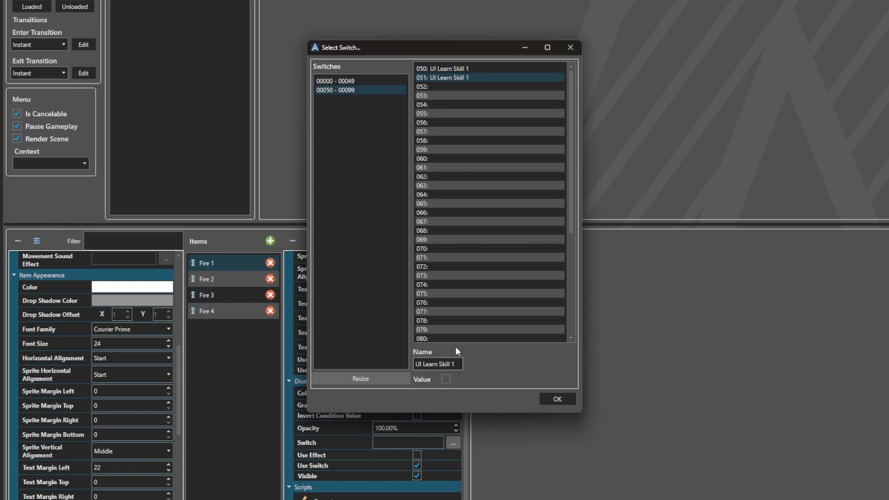
click(466, 87)
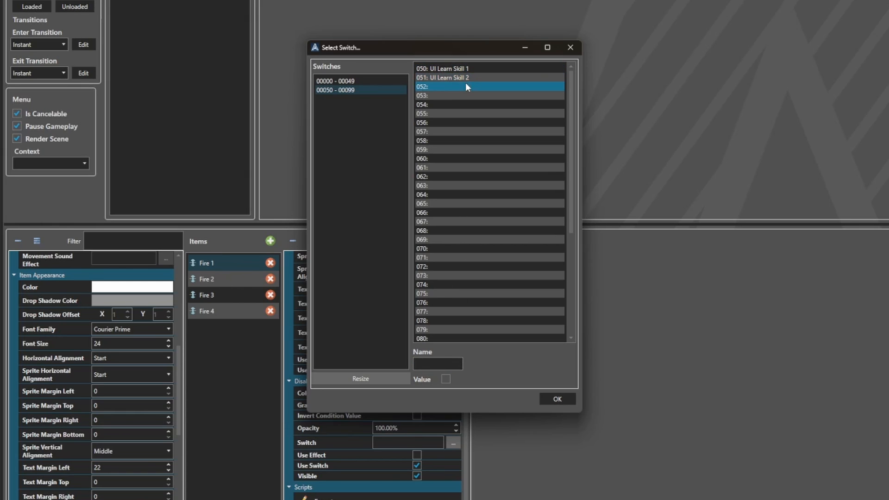
click(451, 364)
key(ctrl+v)
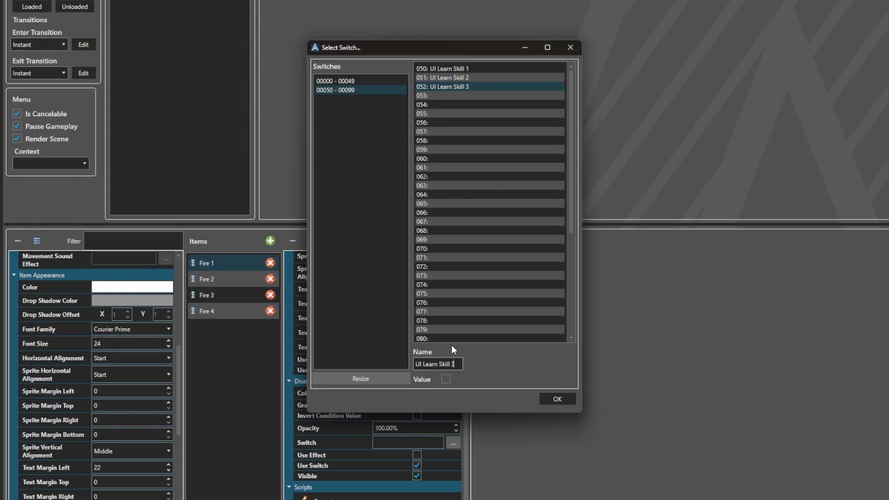
Name switch 053 "UI Learn Skill 4" and switch 054 "UI Learn Skill 5"
click(448, 96)
click(450, 364)
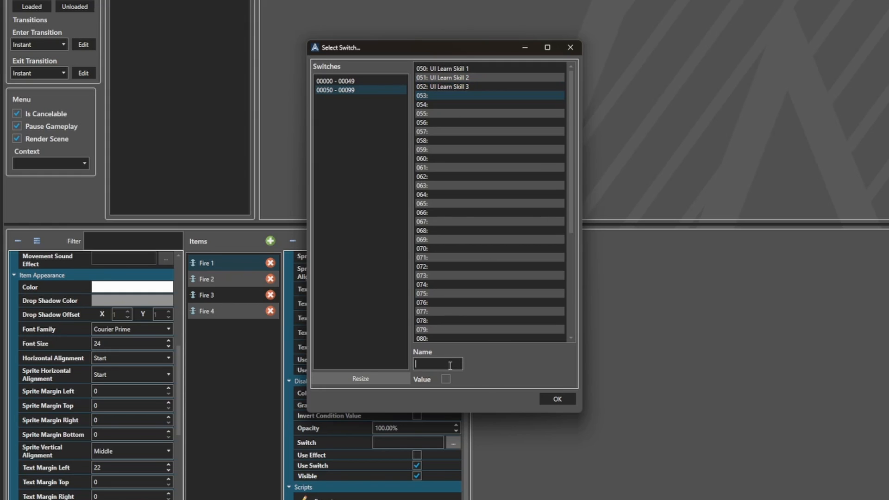
key(ctrl+v)
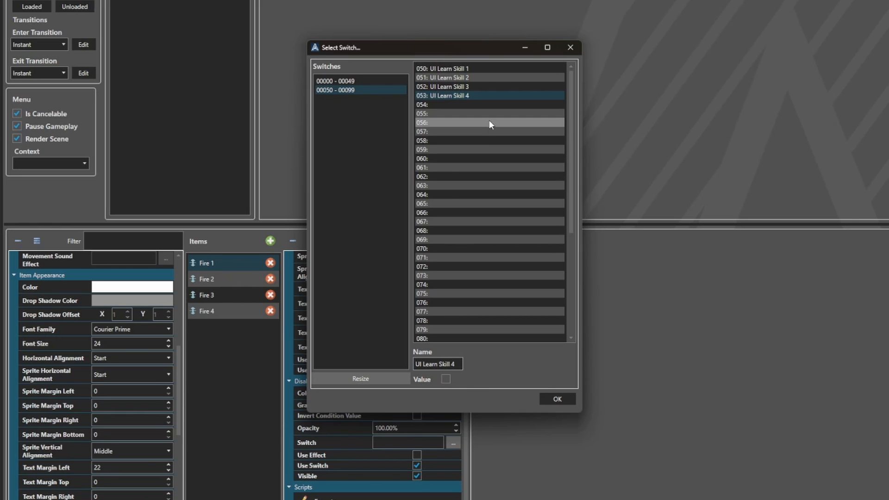
click(472, 104)
click(456, 364)
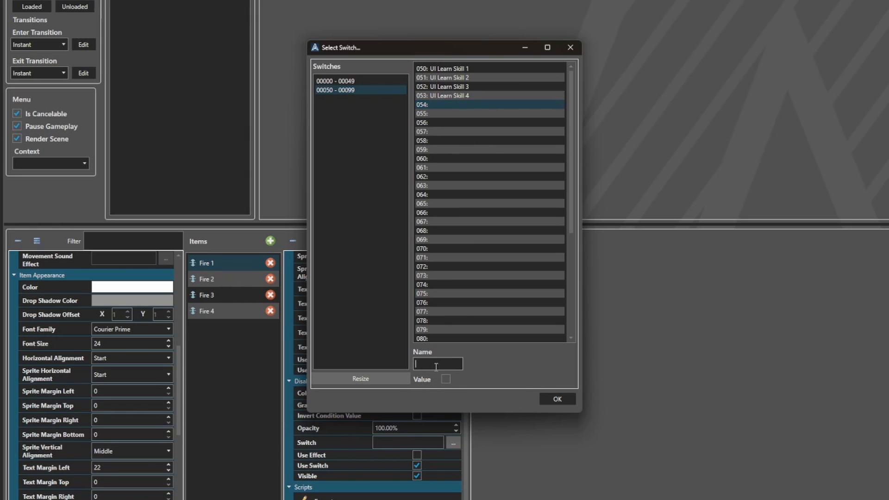
key(ctrl+v)
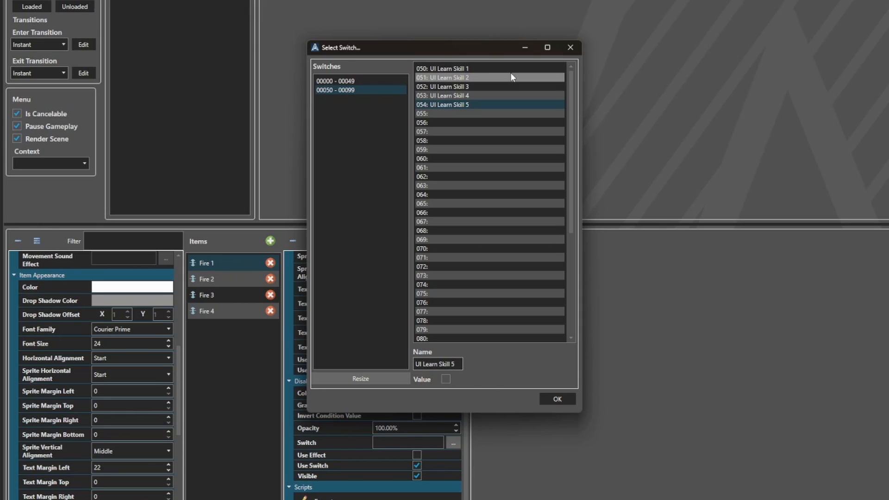
Assign switch 050: UI Learn Skill 1 to Fire 1's disabled effect
click(484, 68)
drag(452, 49, 522, 0)
click(625, 335)
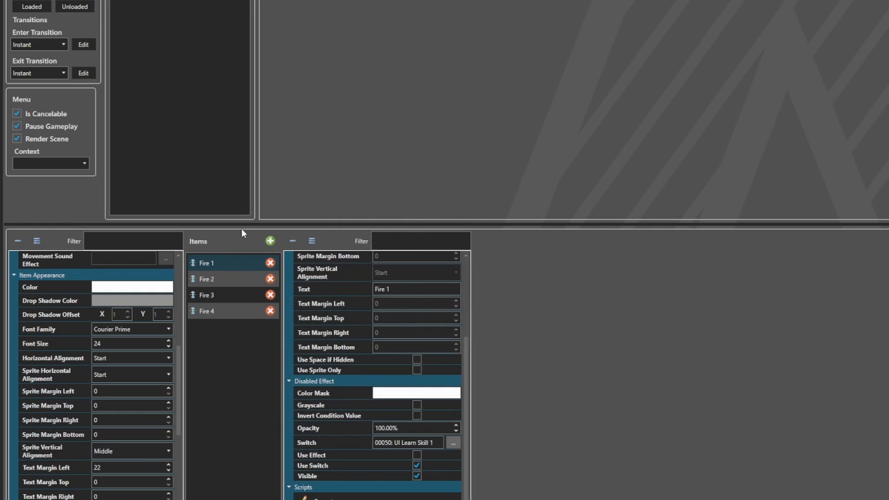
Assign switch 051: UI Learn Skill 2 to Fire 2's disabled effect
click(226, 277)
click(453, 442)
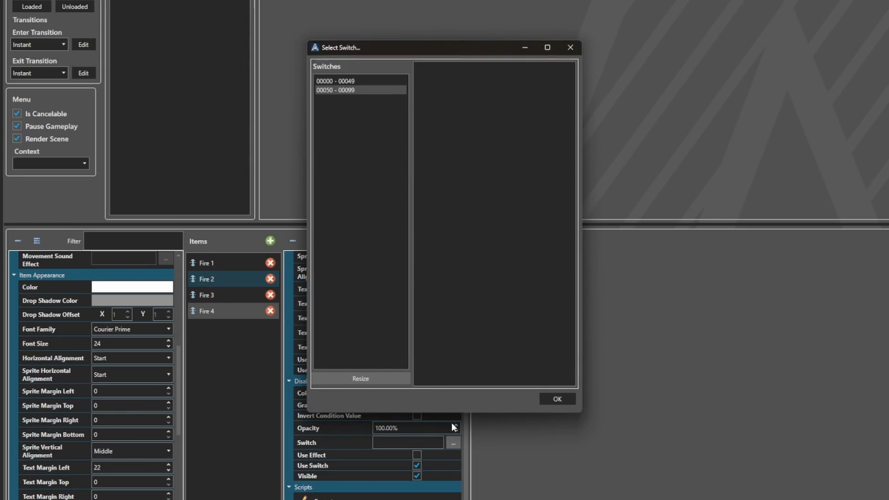
click(366, 91)
click(445, 77)
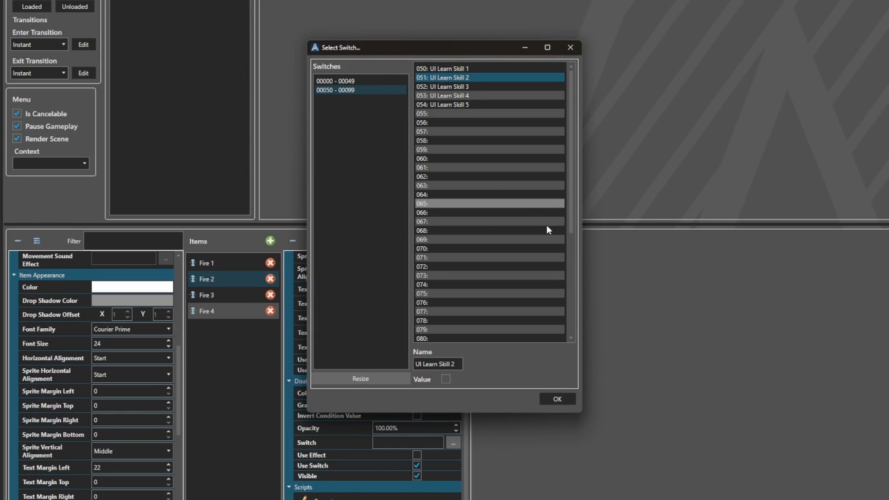
click(559, 396)
Assign switch 052: UI Learn Skill 3 to Fire 3's disabled effect
click(228, 295)
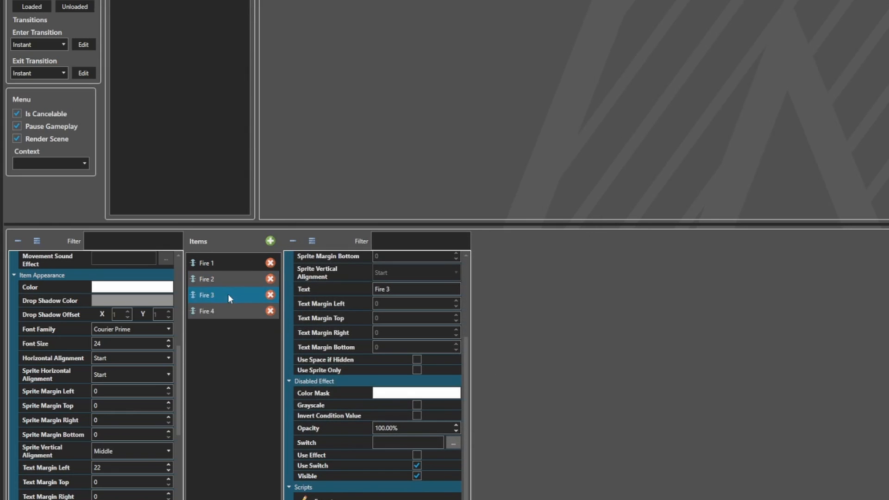
click(453, 443)
click(359, 91)
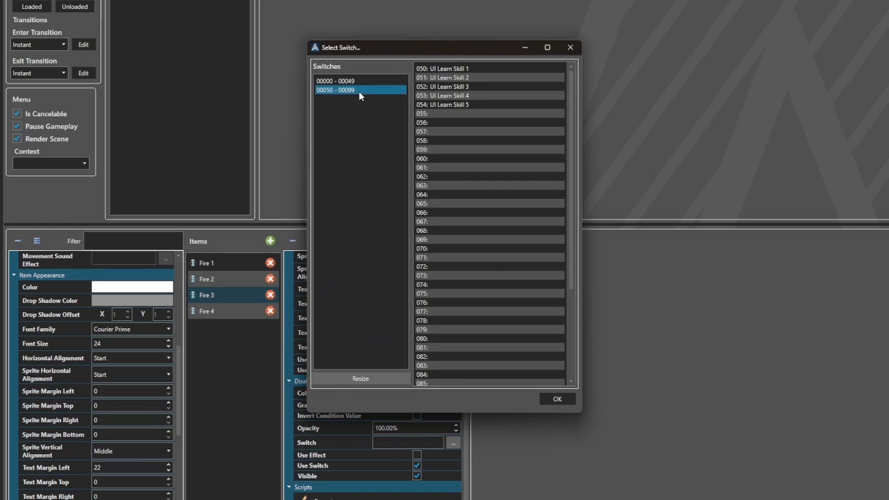
click(456, 85)
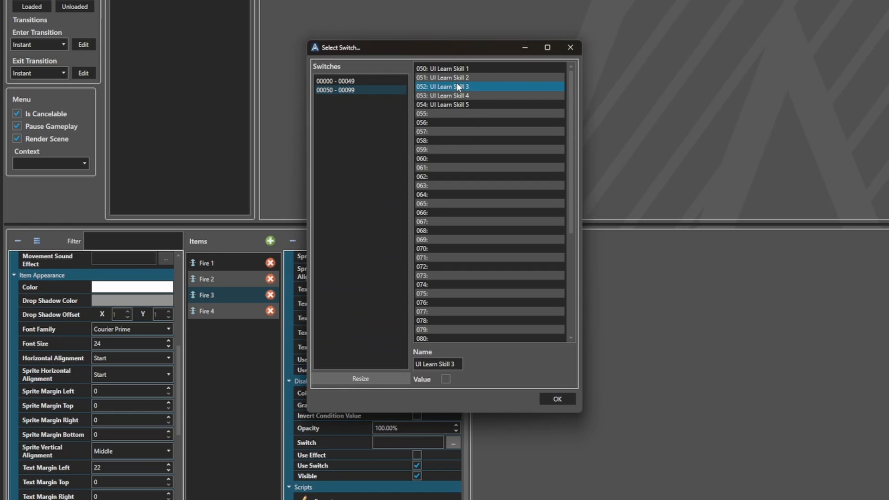
click(557, 398)
Assign switch 053: UI Learn Skill 4 to Fire 4's disabled effect
click(213, 313)
click(453, 442)
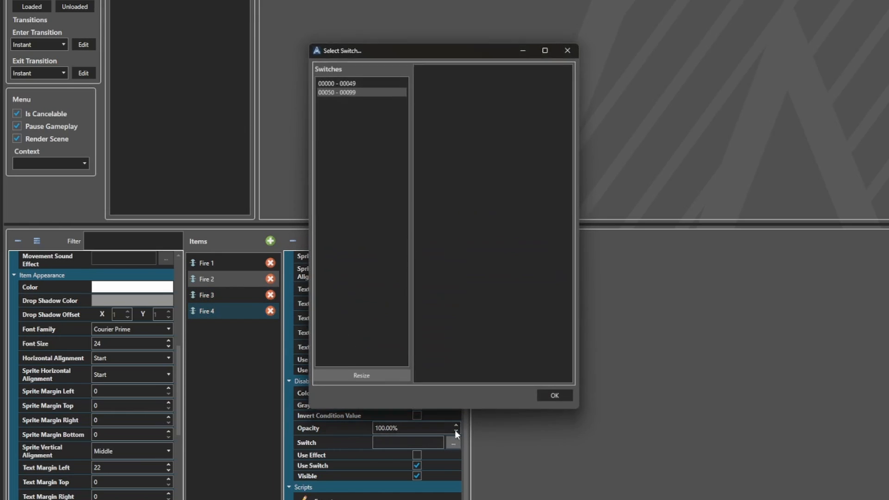
click(369, 93)
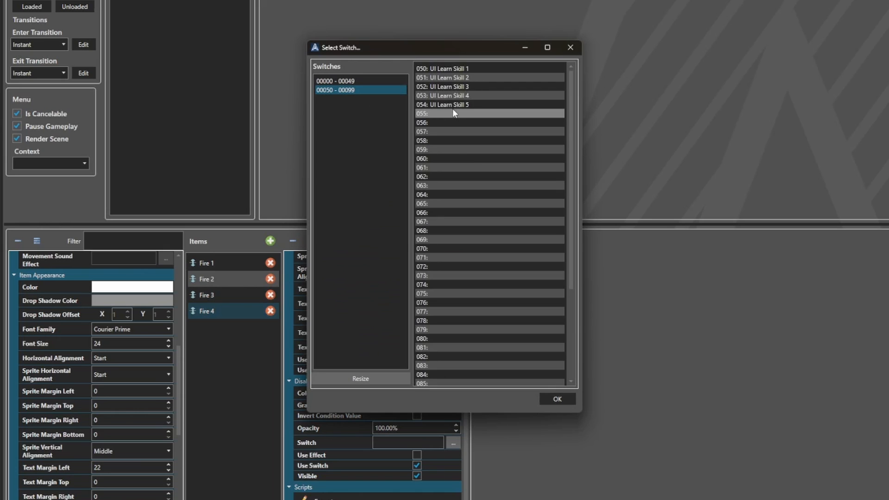
click(458, 95)
click(557, 398)
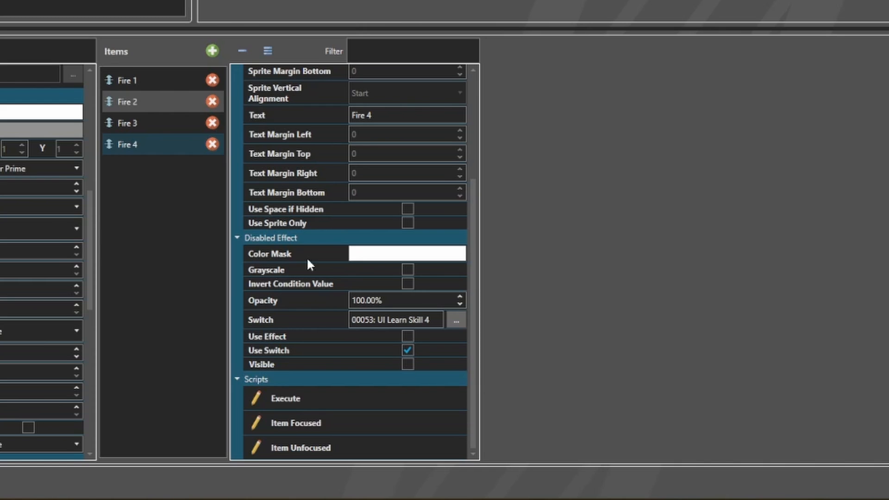
Turn off Visible in the disabled effects of Fire 3, Fire 2 and Fire 1
click(157, 124)
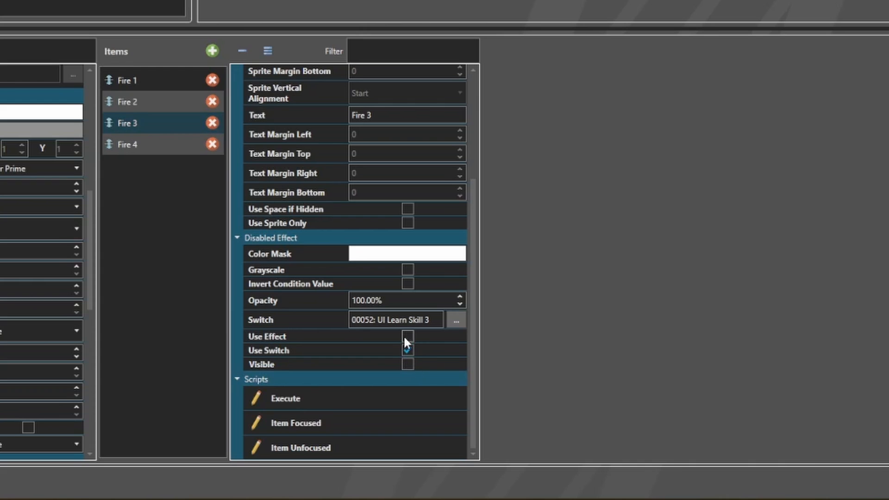
click(153, 99)
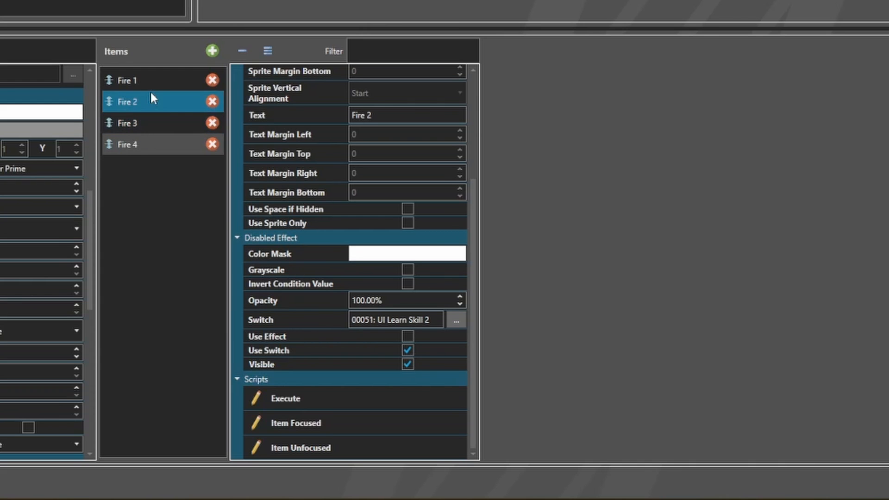
click(124, 80)
click(411, 363)
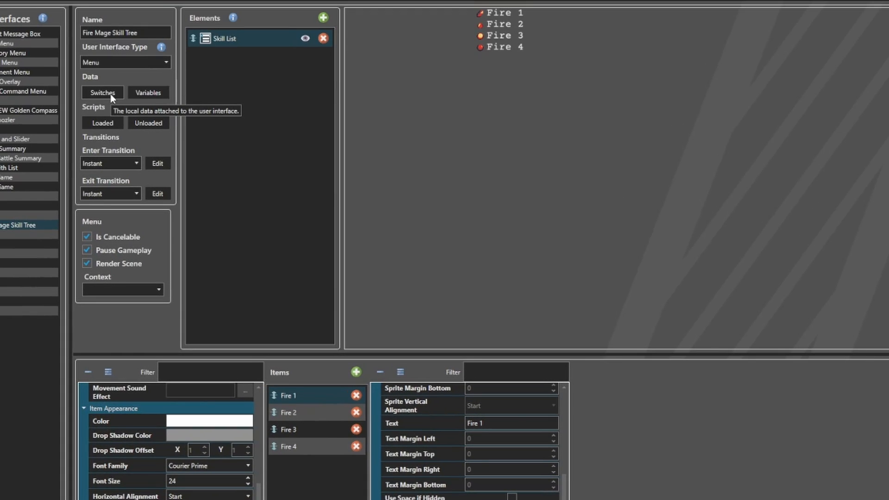
Add a Change Switch command to the interface's Loaded script and set its target type to Global Range
click(114, 125)
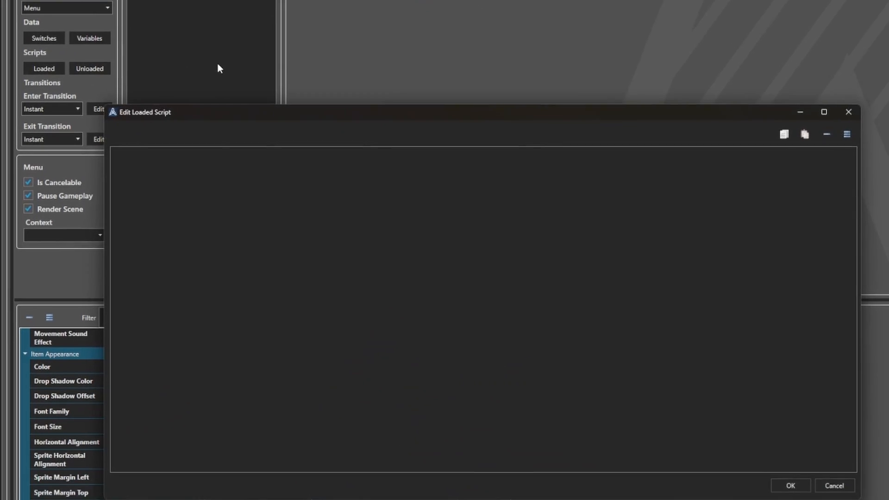
click(232, 157)
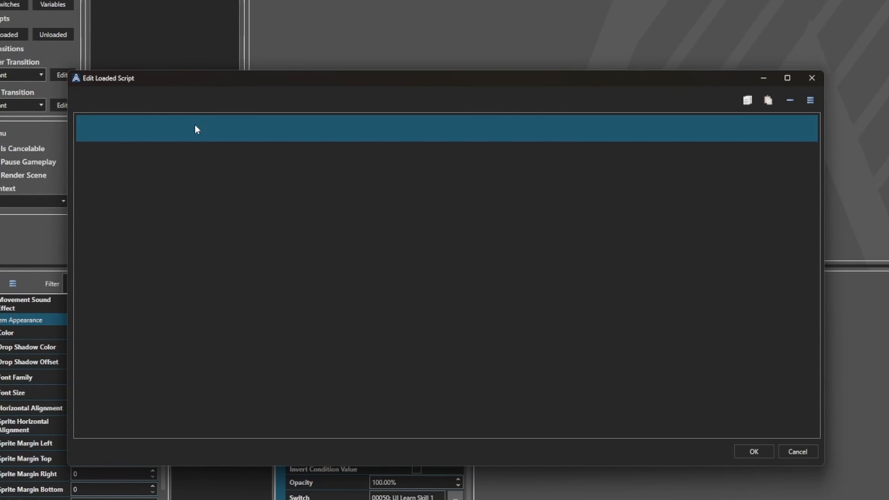
right_click(231, 160)
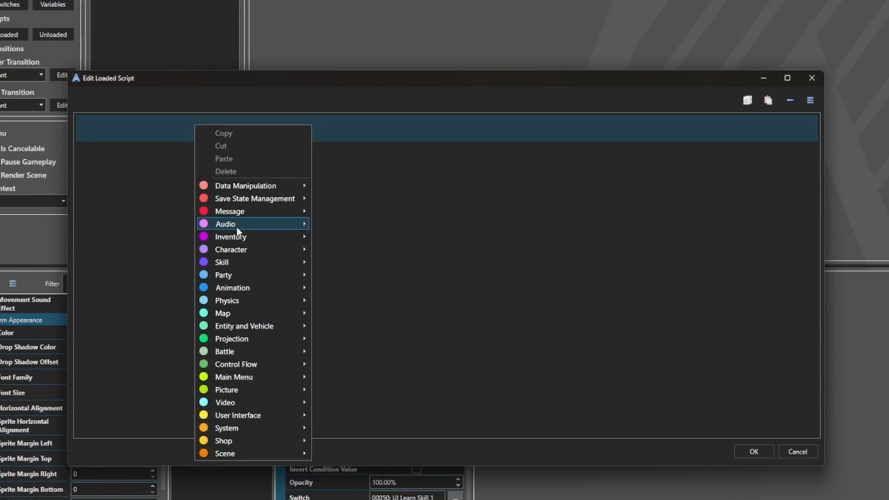
mouse_move(262, 188)
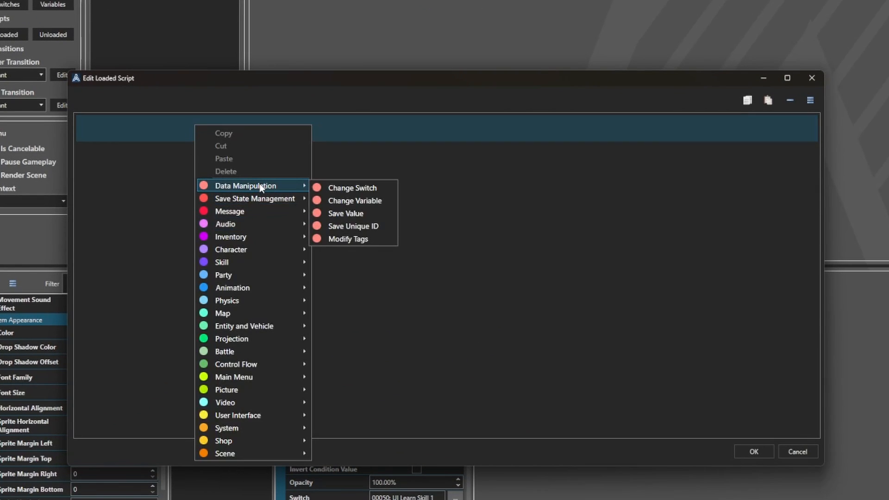
click(334, 190)
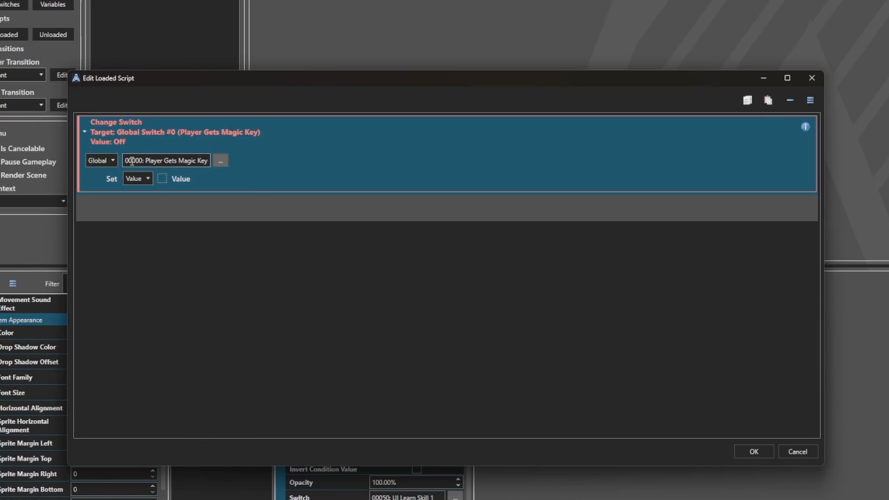
click(110, 160)
click(105, 195)
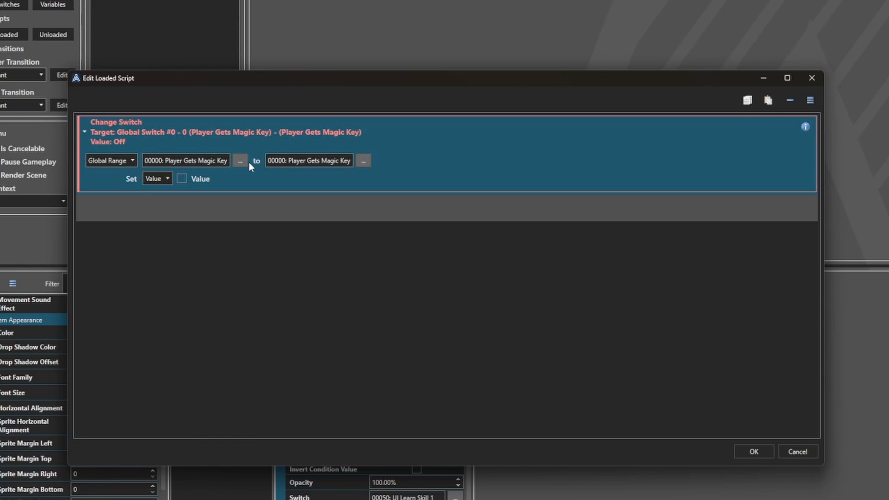
Set the Change Switch range from 050: UI Learn Skill 1 to 054: UI Learn Skill 5 and save the Loaded script
click(235, 159)
click(397, 124)
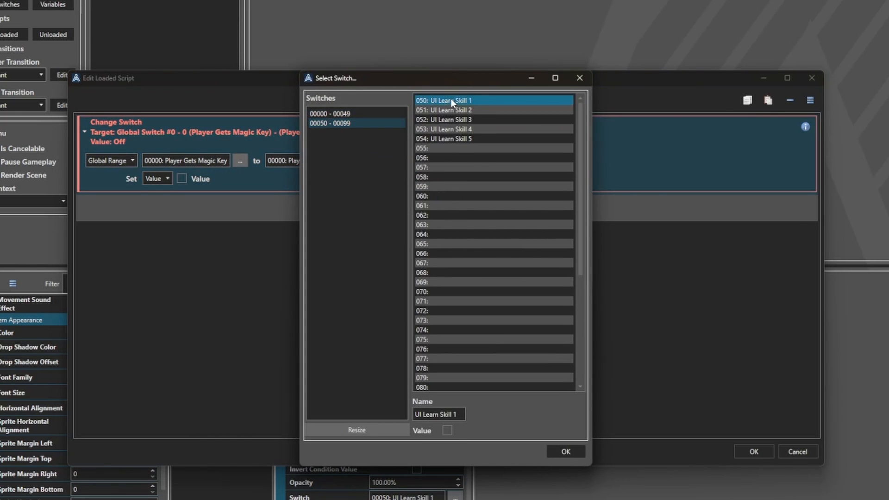
click(566, 450)
click(342, 159)
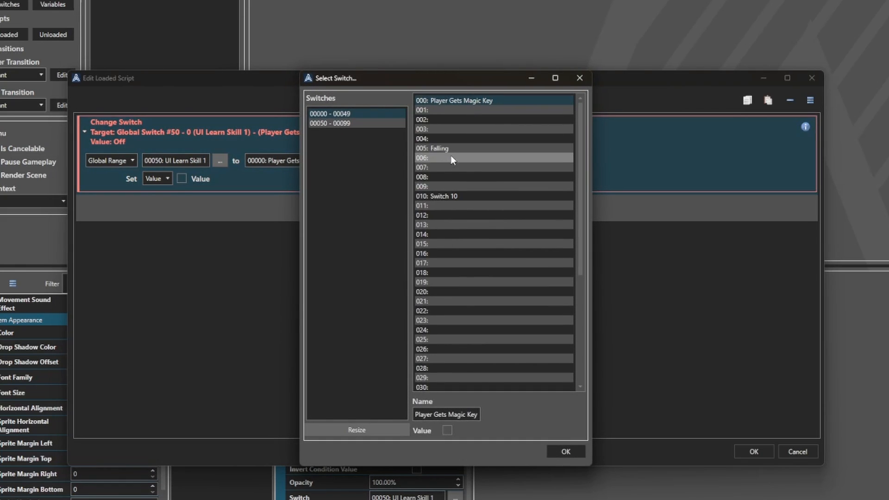
click(338, 124)
click(459, 139)
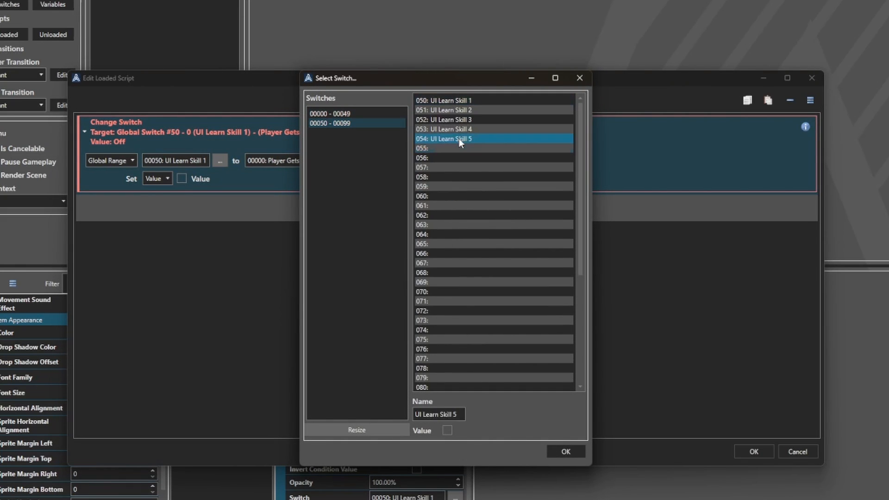
click(565, 449)
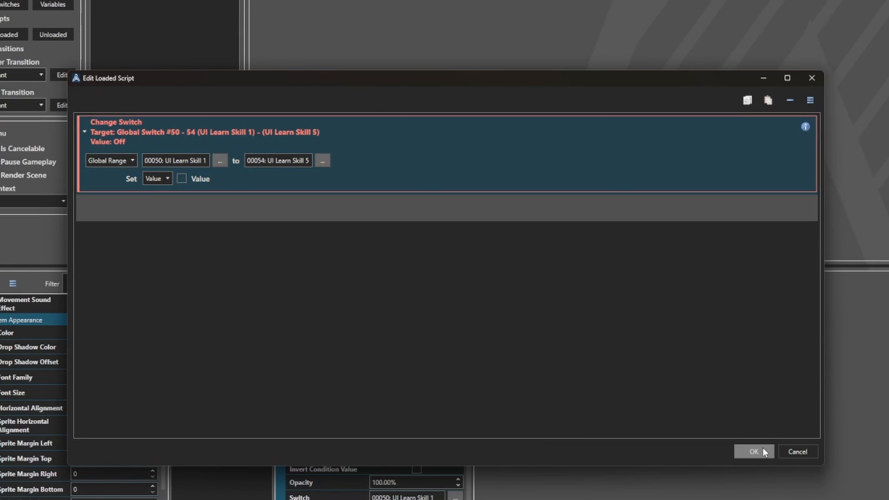
click(741, 451)
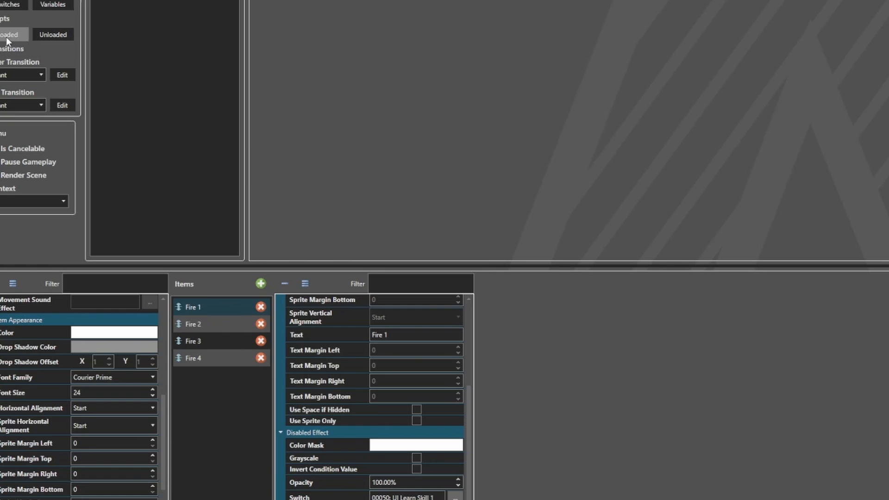
click(211, 207)
click(245, 175)
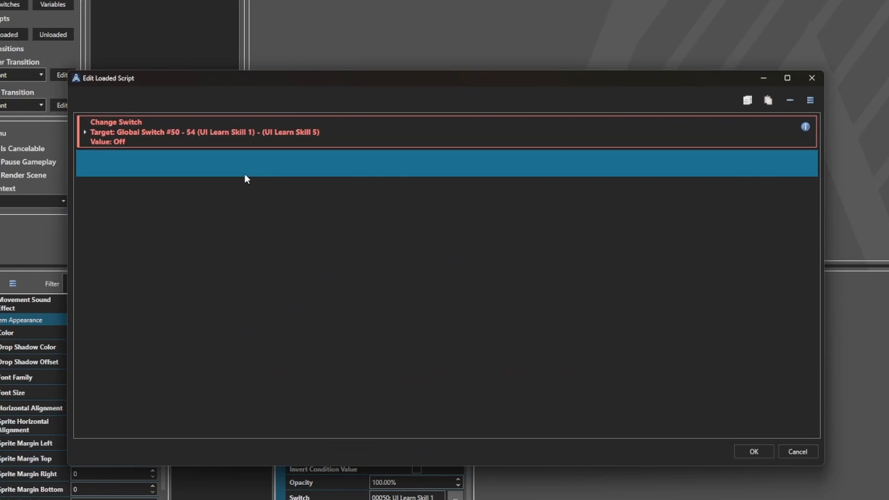
right_click(246, 176)
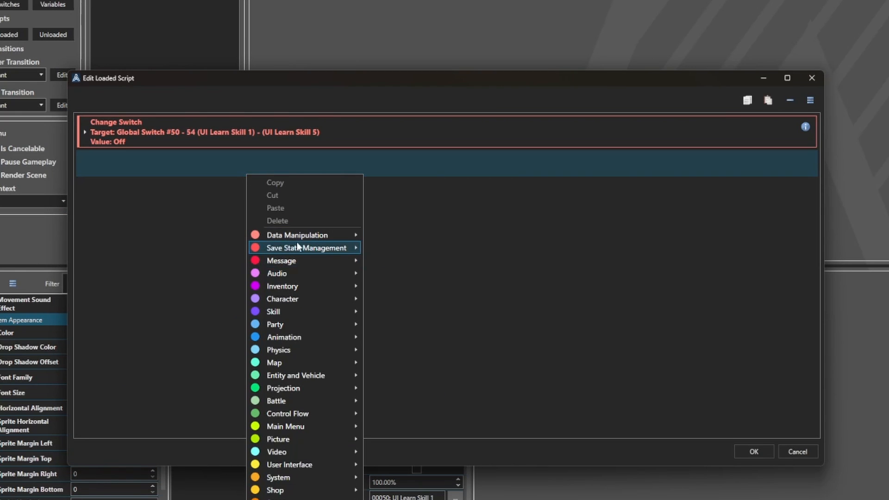
mouse_move(308, 239)
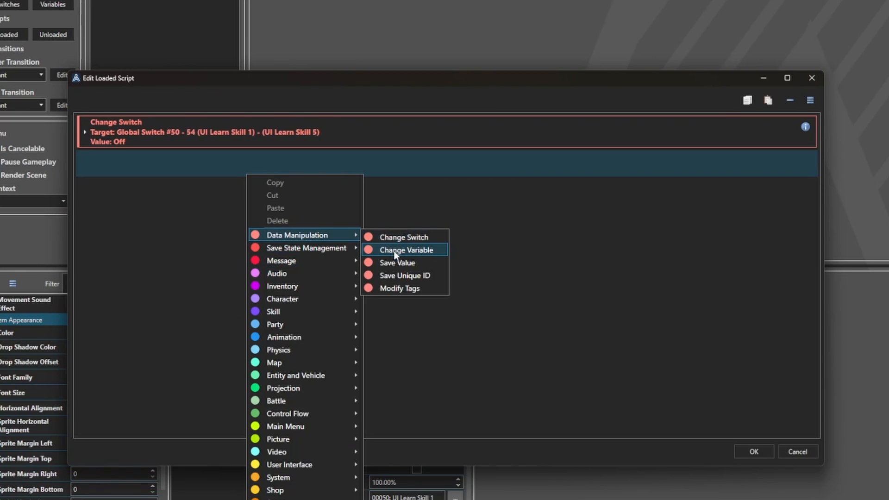
click(397, 275)
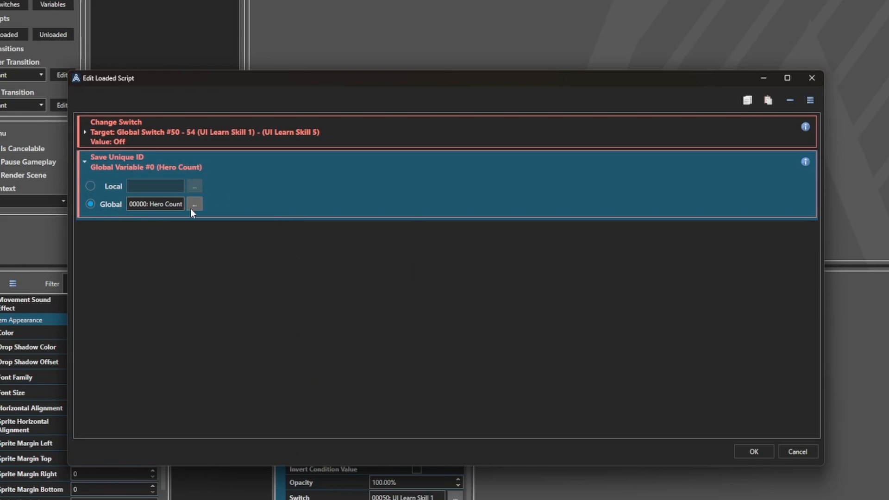
click(193, 207)
click(458, 111)
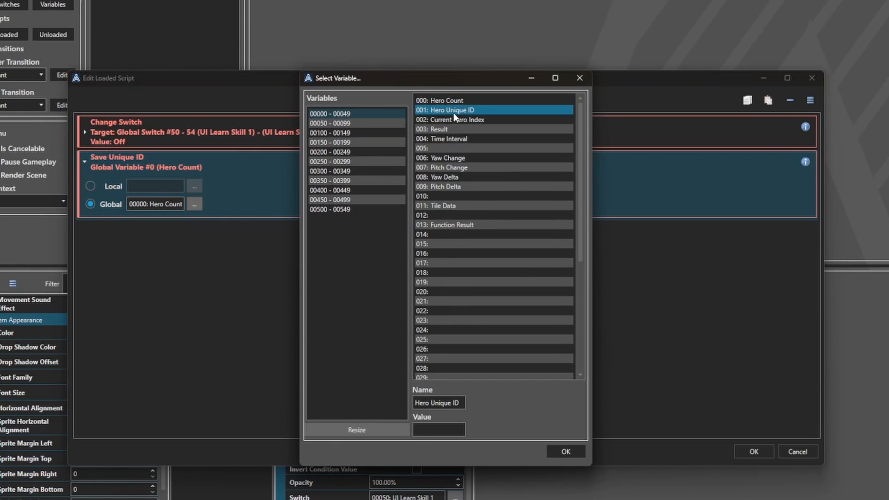
click(580, 78)
right_click(252, 174)
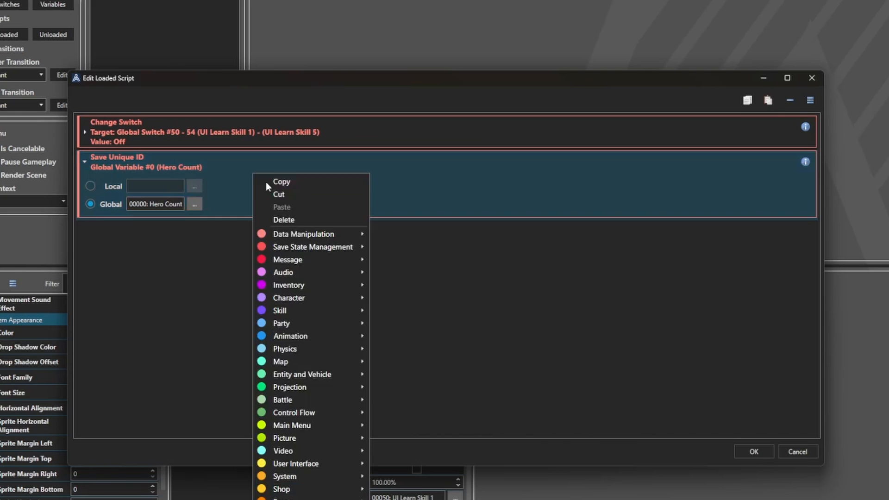
click(273, 218)
right_click(213, 174)
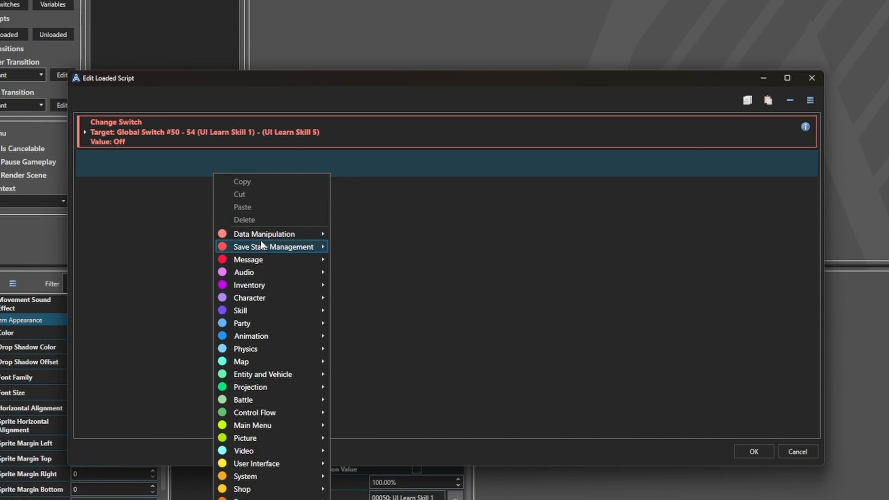
mouse_move(262, 234)
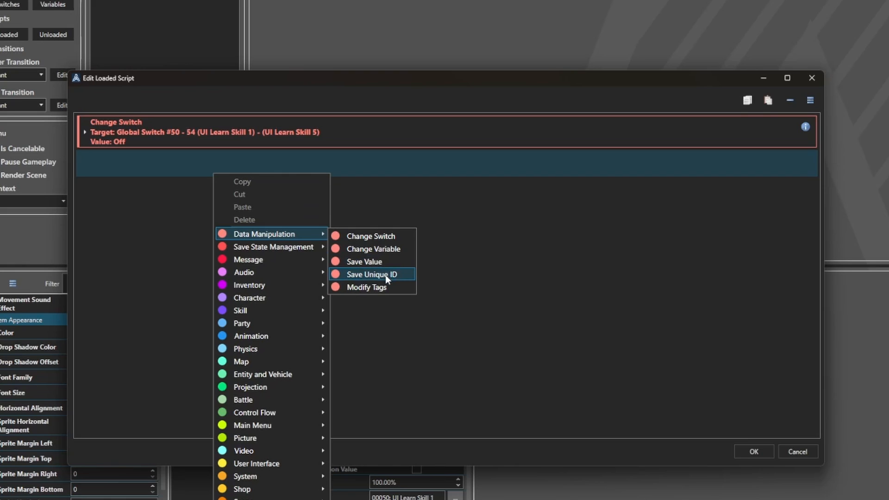
click(386, 275)
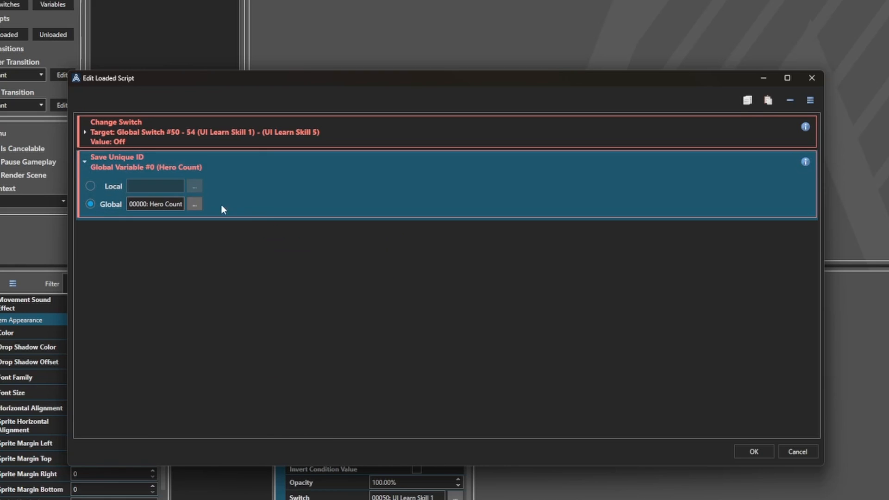
click(194, 205)
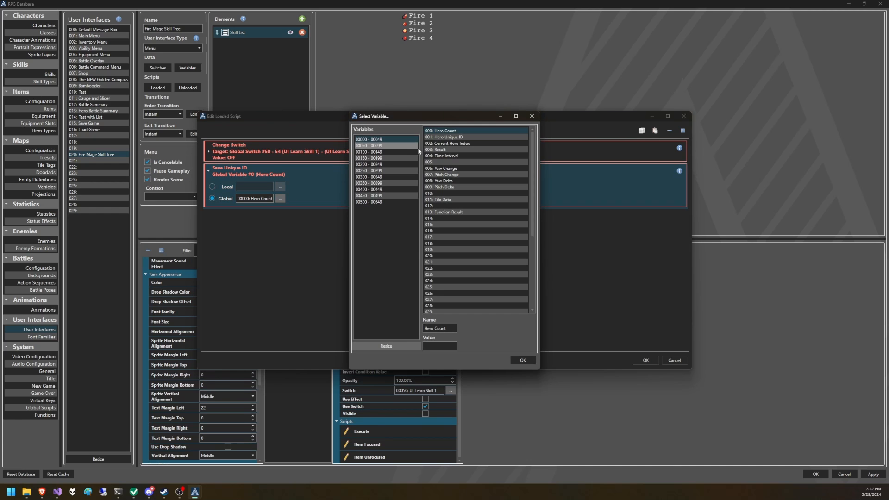
click(532, 116)
right_click(402, 178)
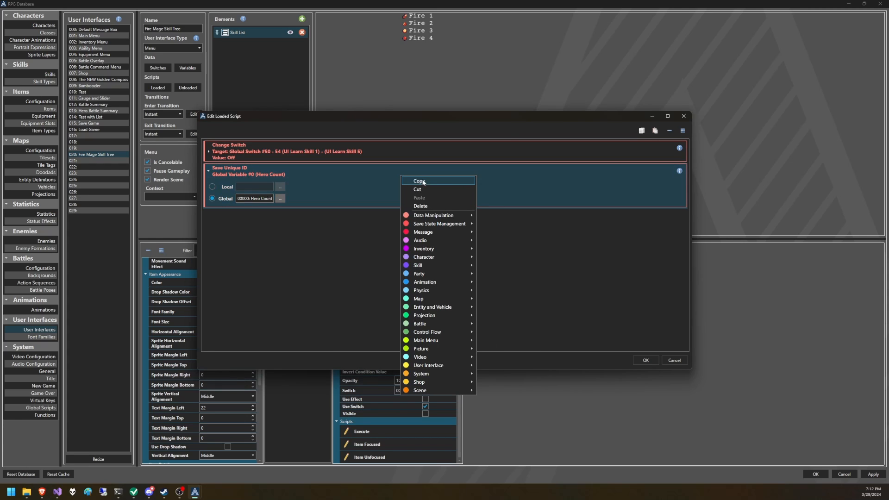
click(431, 205)
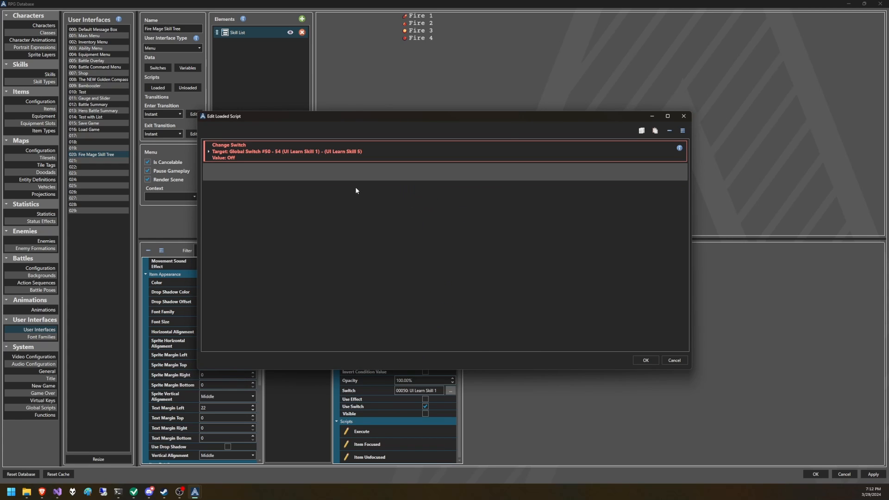
Add a Save Value command below Change Switch in the Loaded script and set its source to Hero
click(355, 179)
right_click(355, 179)
mouse_move(389, 219)
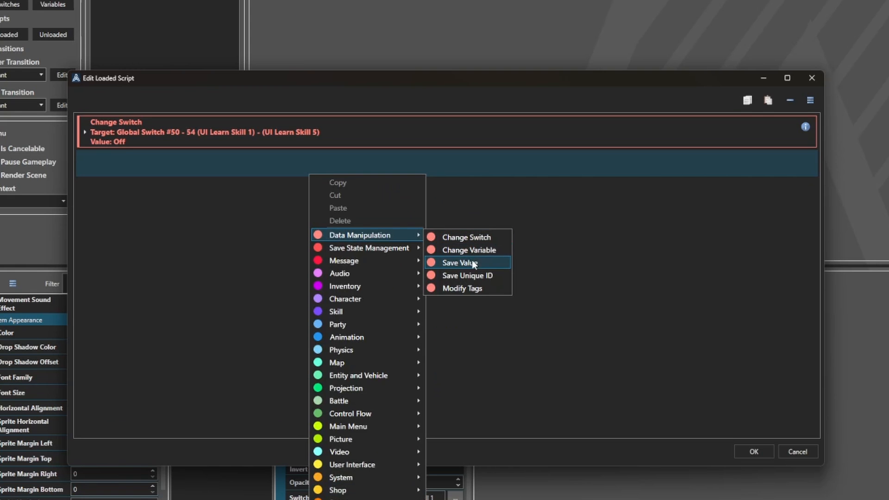
click(474, 263)
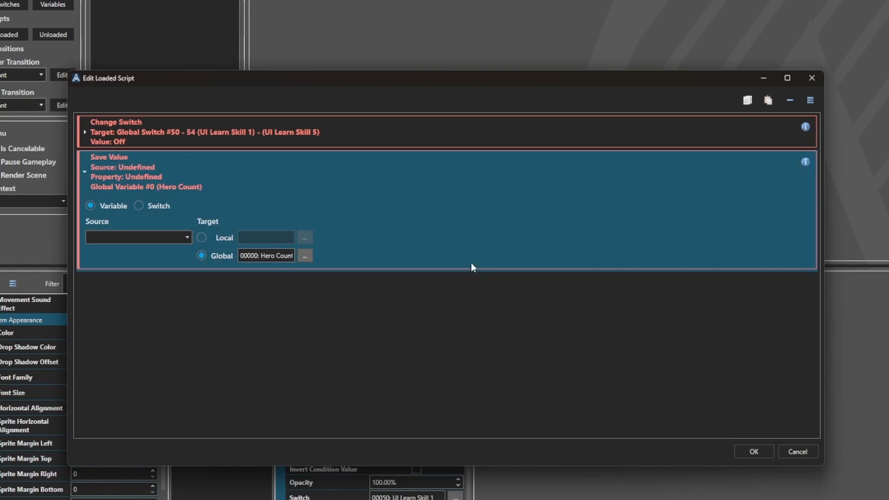
click(189, 237)
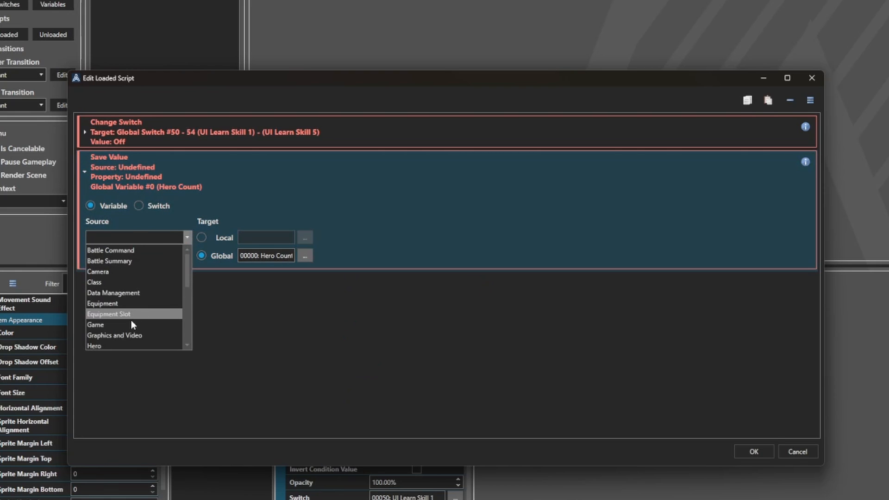
click(110, 346)
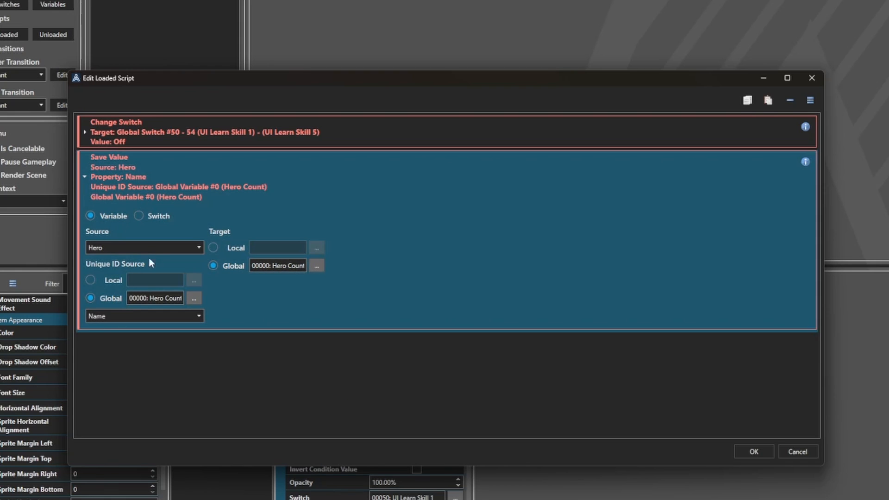
Set the Save Value command's unique ID source to global variable 001: Hero Unique ID and its property to Skill Count
click(194, 298)
click(457, 110)
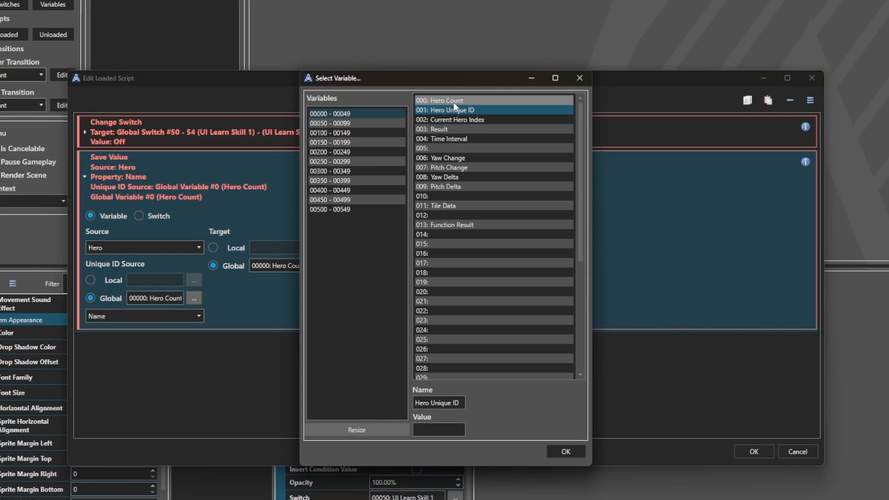
click(565, 452)
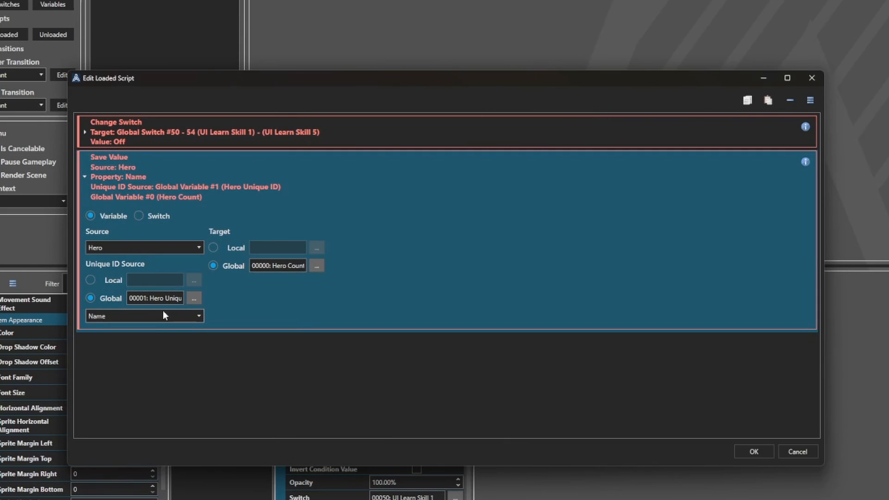
click(185, 317)
click(149, 403)
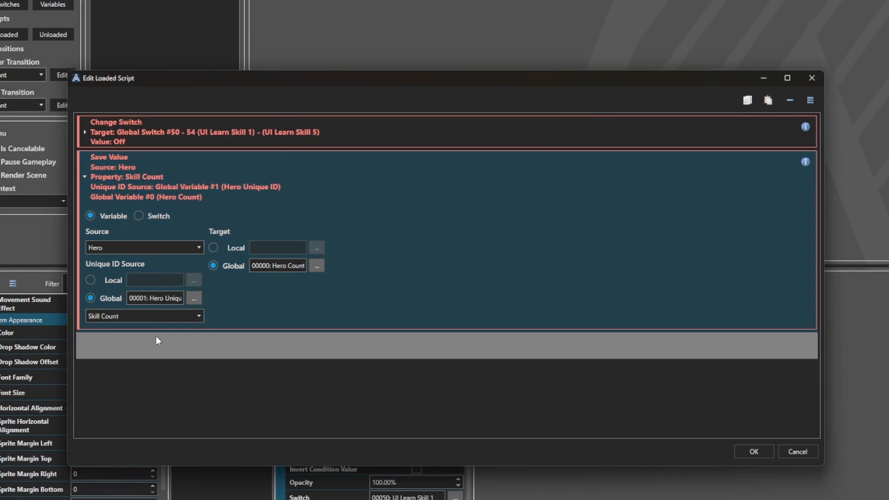
Name global variable 014 Skill Count and assign it as the Save Value command's target
click(317, 265)
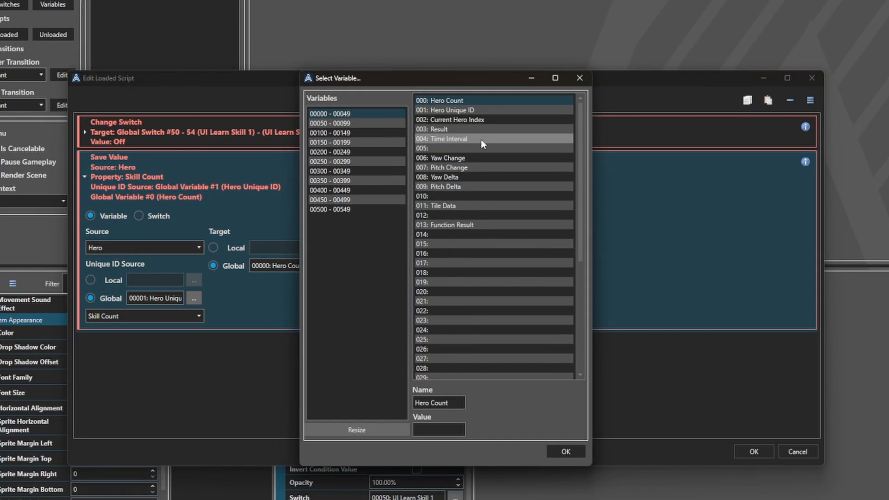
click(457, 234)
click(433, 403)
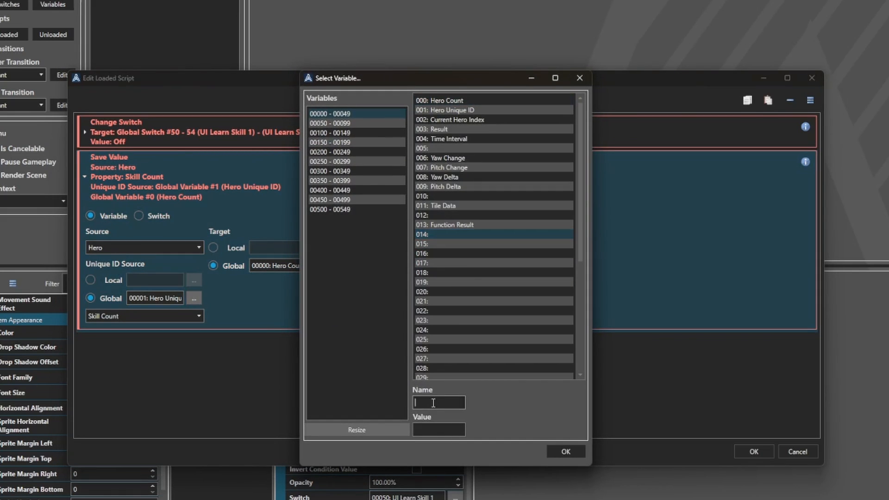
text(Skill Cou)
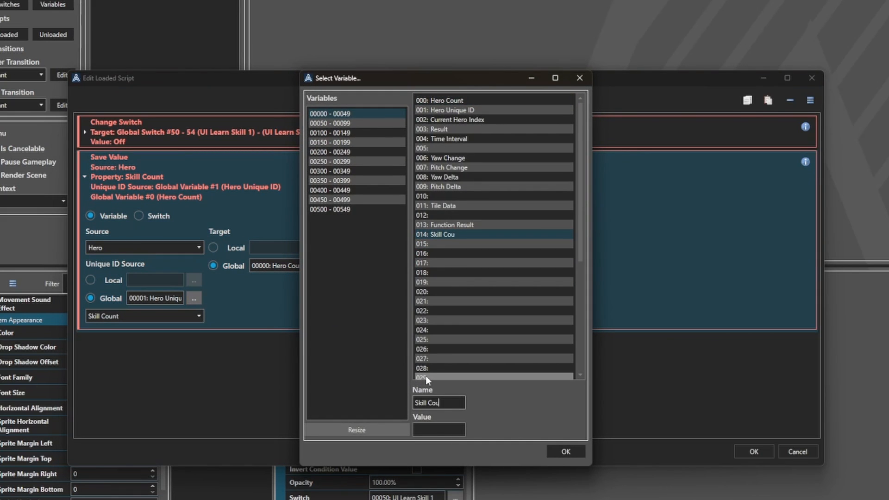
text(nt)
click(564, 451)
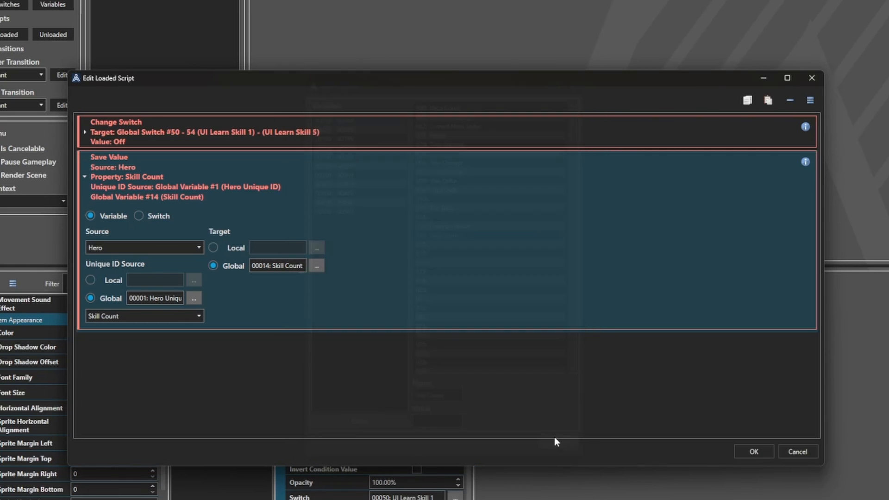
Add a Fixed Loop command after Save Value and set its end to global variable 014: Skill Count
click(156, 340)
right_click(156, 340)
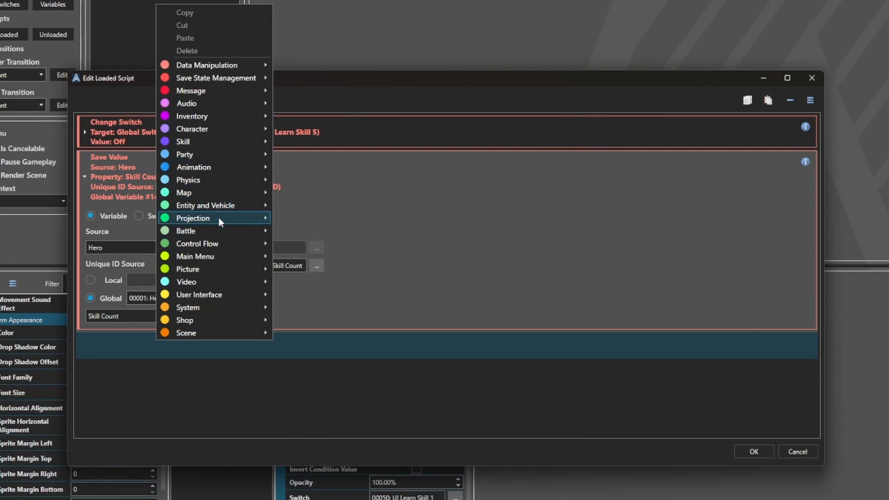
mouse_move(213, 244)
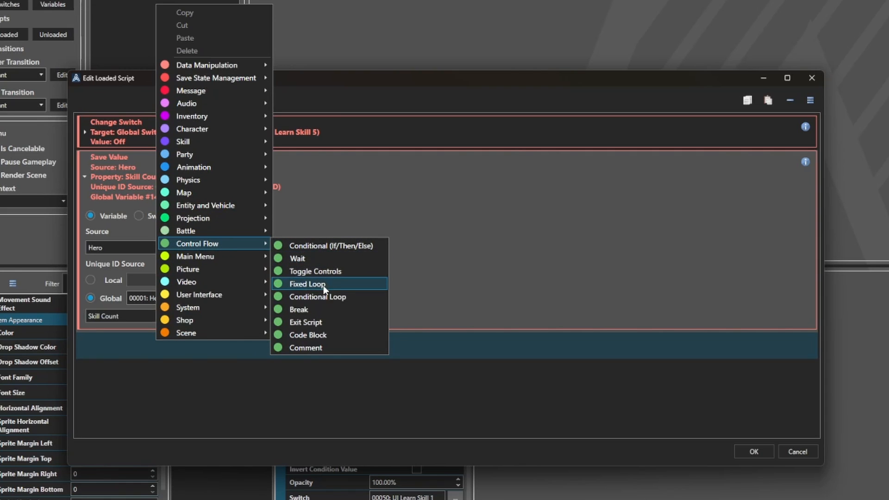
click(308, 284)
scroll(242, 360, down, 2)
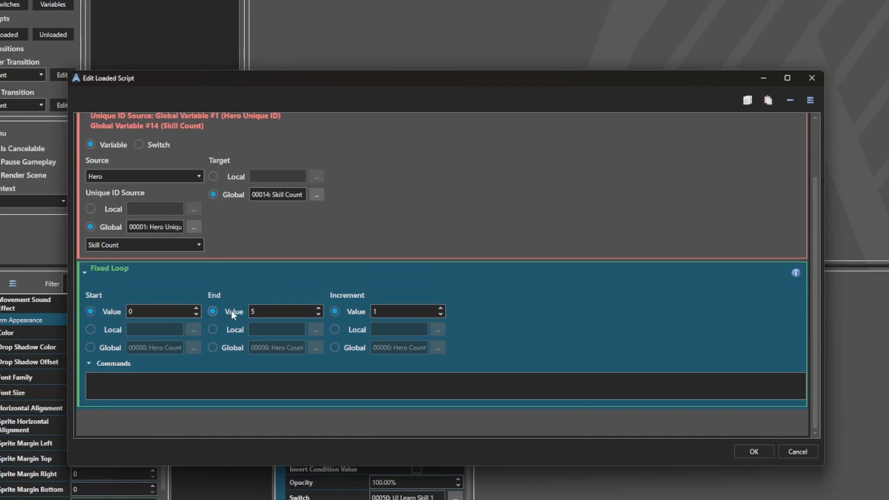
click(233, 348)
click(317, 348)
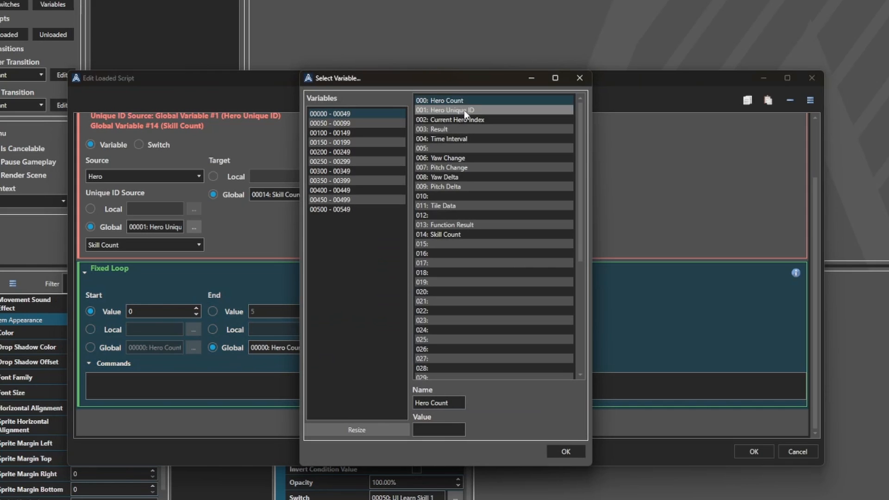
click(466, 234)
click(565, 453)
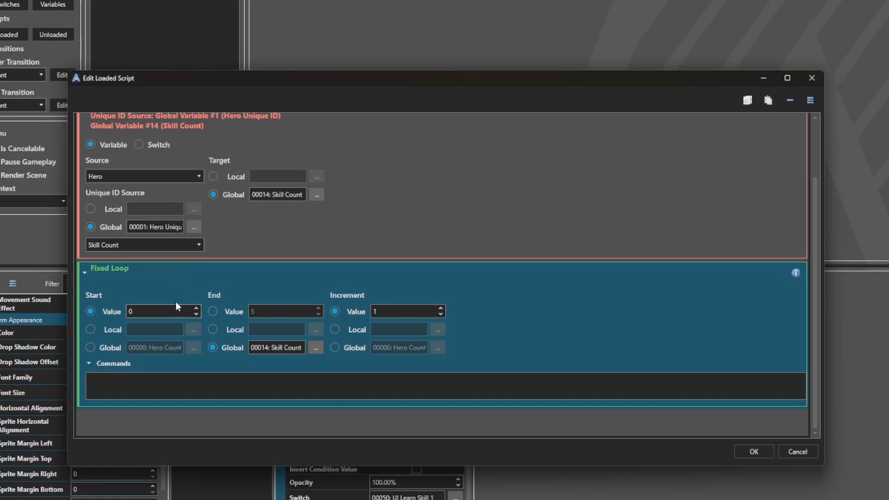
Insert a Change Variable command above the Fixed Loop and target global variable 014: Skill Count
right_click(183, 266)
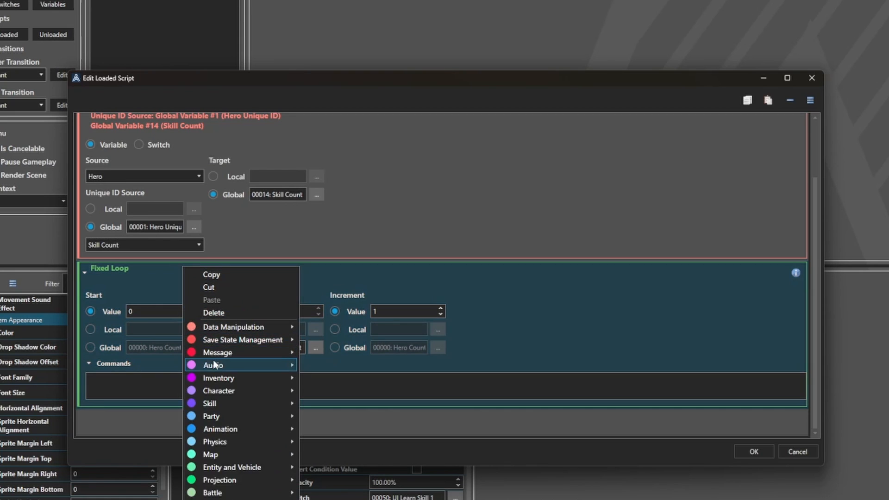
mouse_move(273, 330)
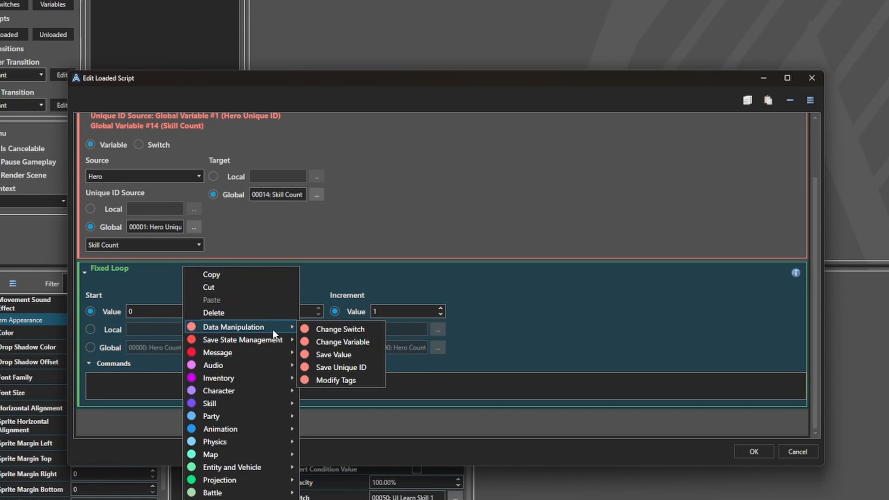
click(333, 344)
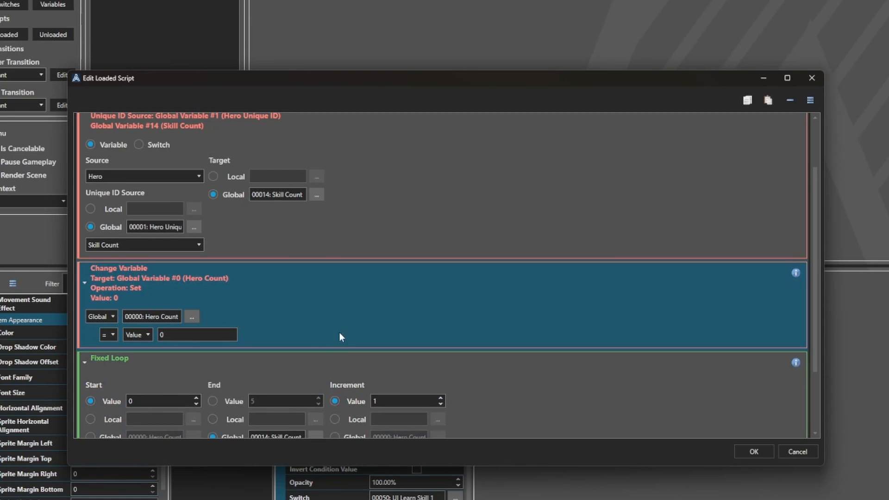
click(194, 317)
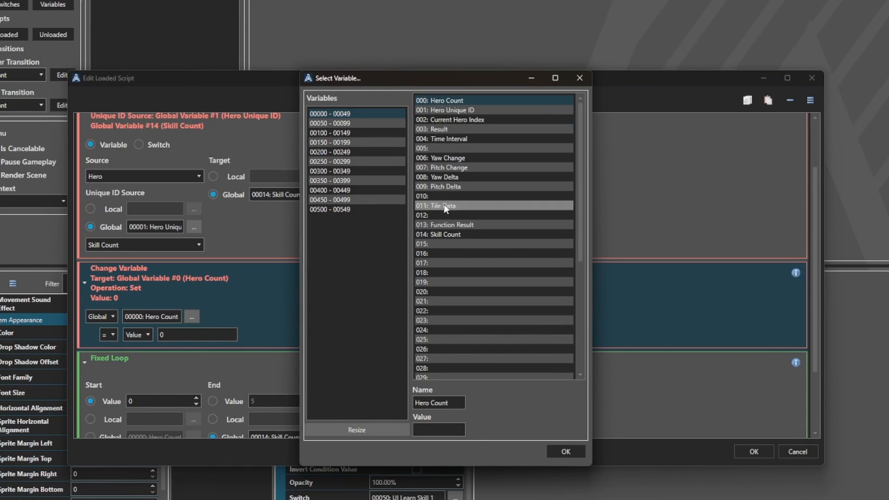
click(436, 234)
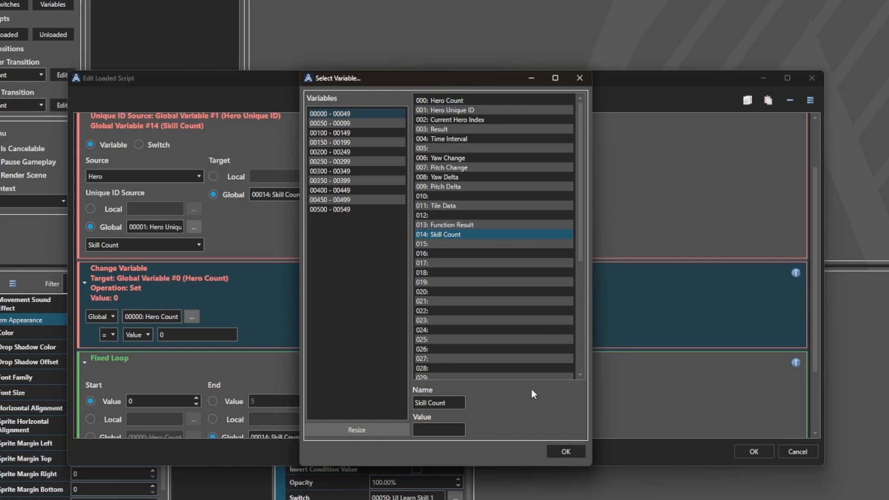
click(560, 450)
Set the Skill Count Change Variable command to subtract a value of 1
click(114, 335)
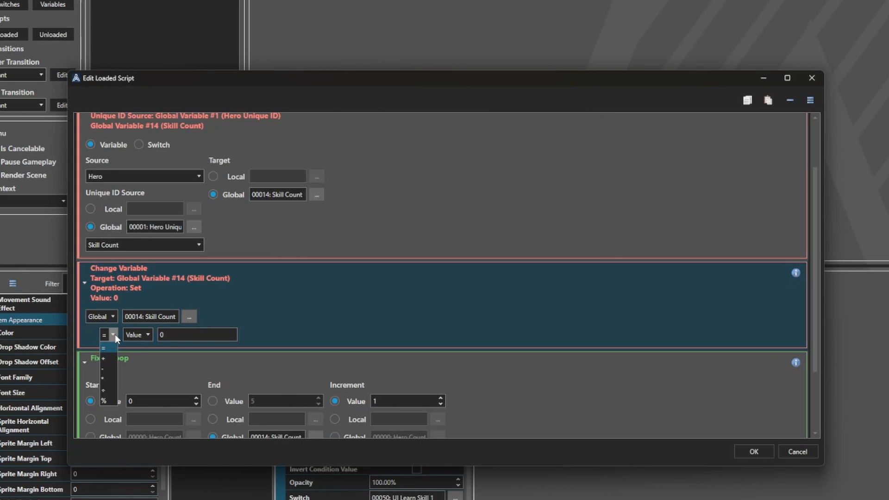
click(109, 371)
double_click(183, 334)
text(1)
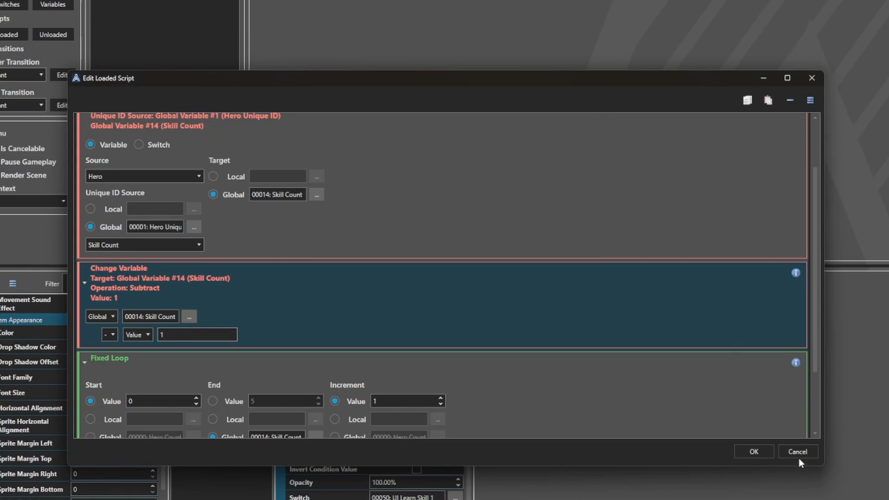
Add a Conditional (If/Then/Else) command inside the Fixed Loop's commands
scroll(752, 384, down, 2)
scroll(741, 366, up, 3)
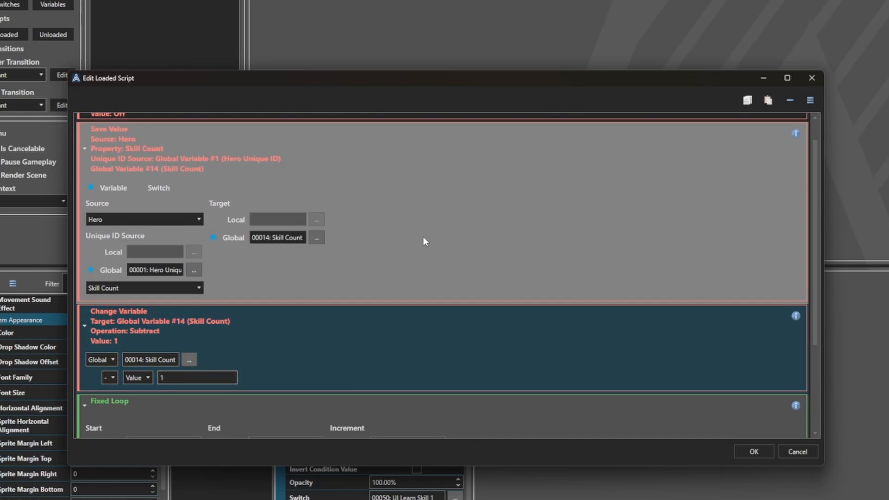
scroll(408, 250, up, 1)
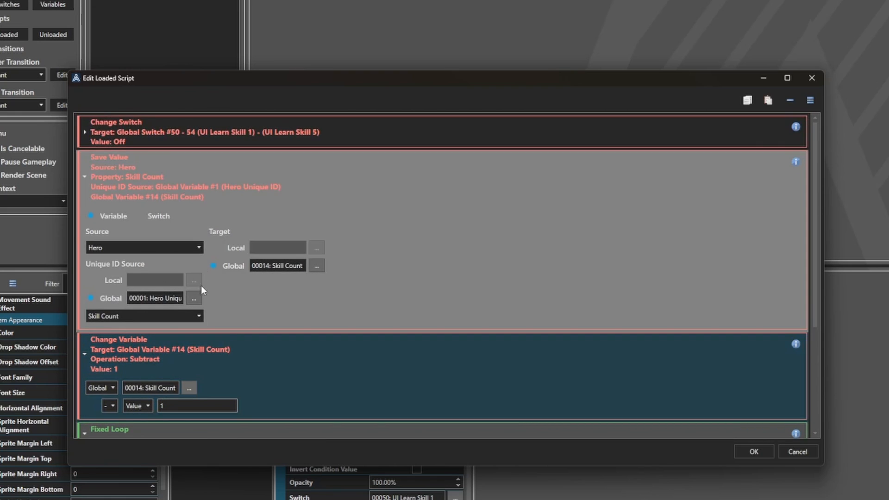
scroll(206, 283, down, 3)
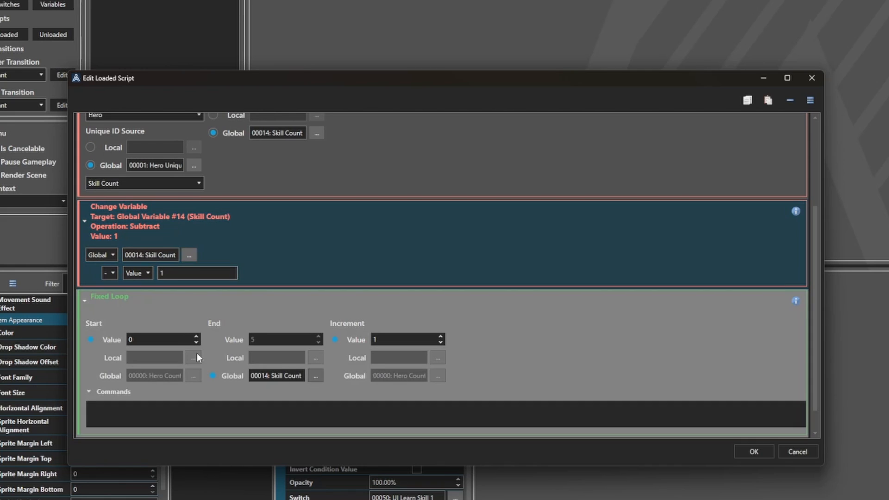
scroll(244, 374, down, 1)
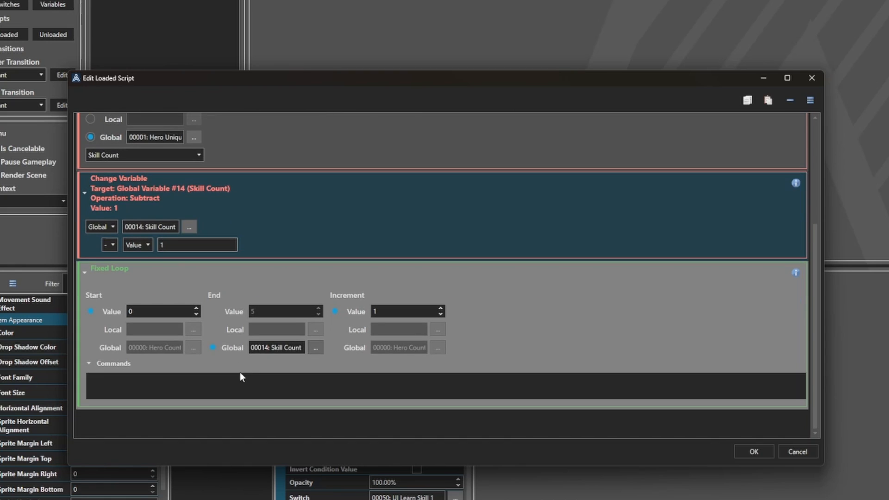
right_click(239, 377)
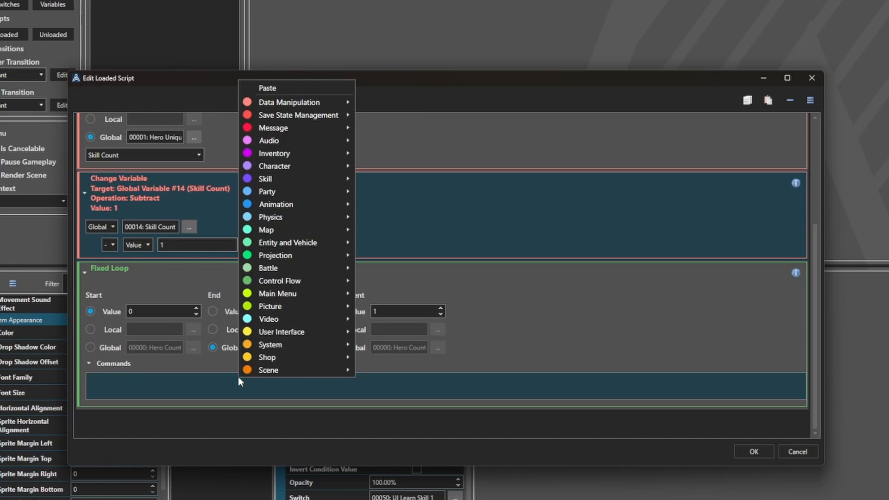
mouse_move(304, 217)
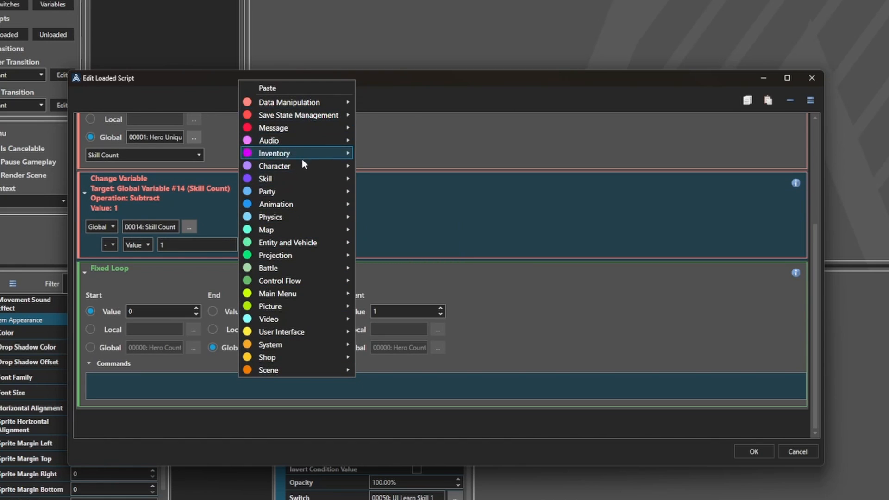
mouse_move(284, 279)
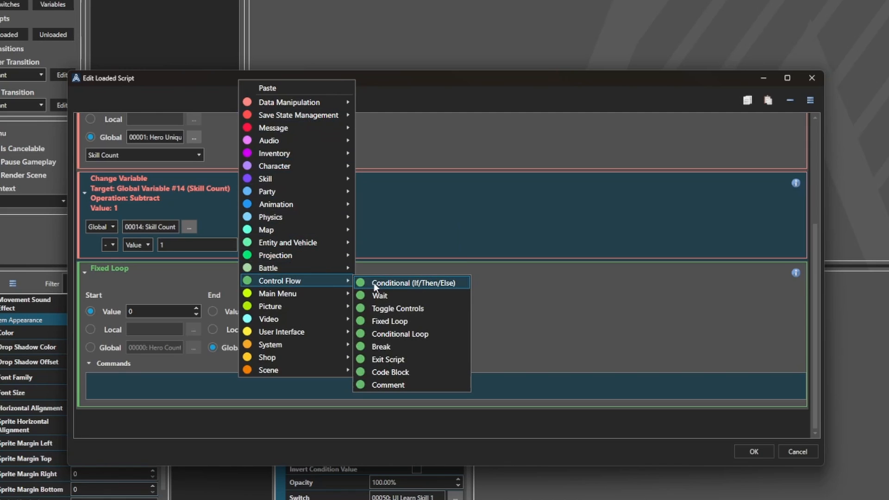
click(374, 283)
Insert a Save Value command above the conditional inside the Fixed Loop and set its source to Hero
scroll(356, 297, down, 3)
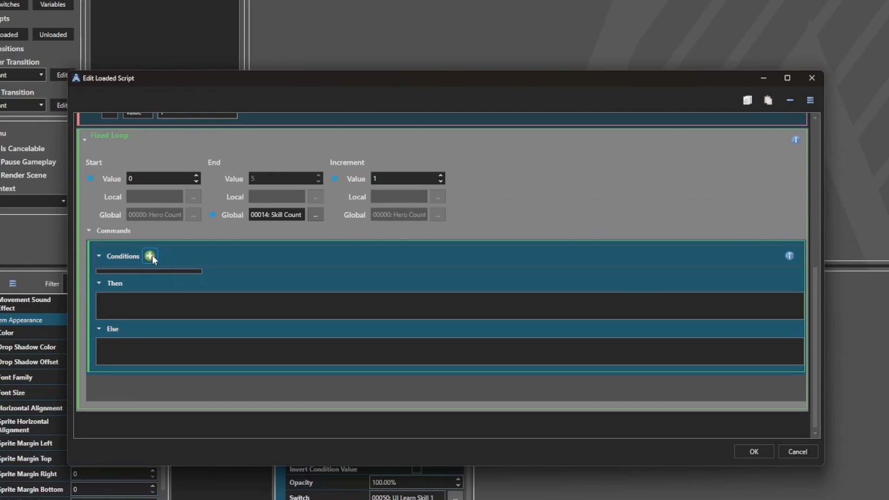
right_click(189, 249)
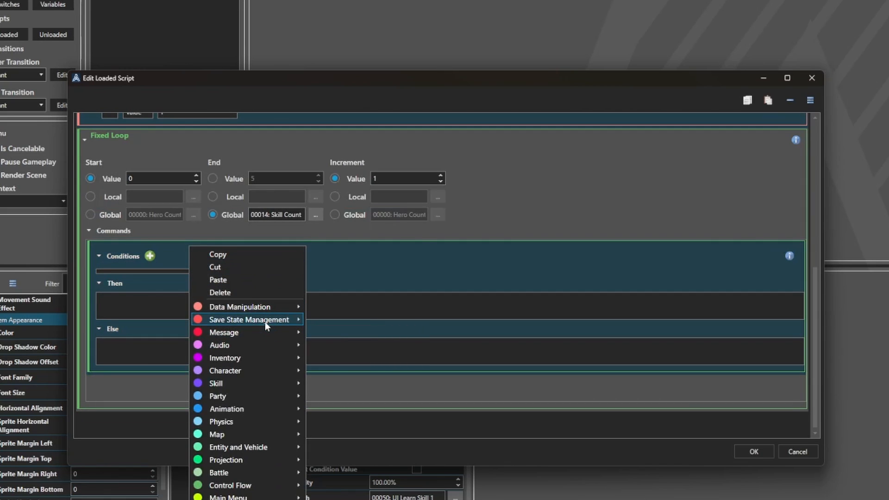
mouse_move(265, 309)
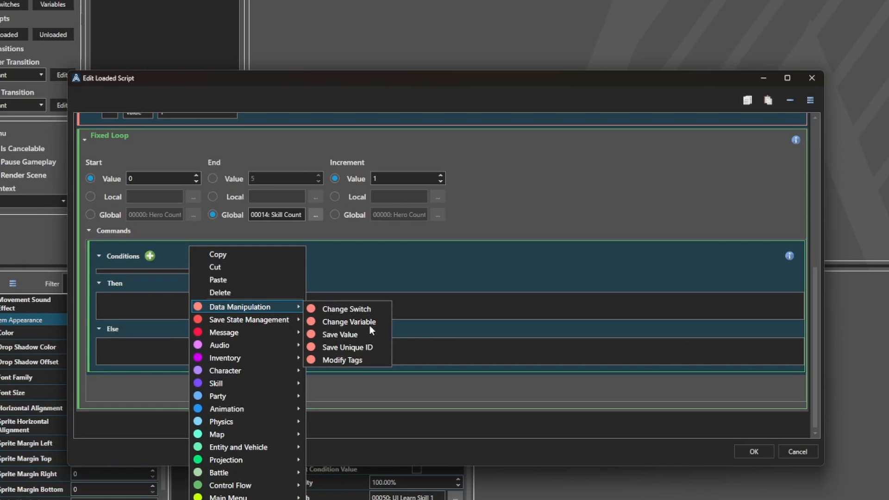
click(347, 334)
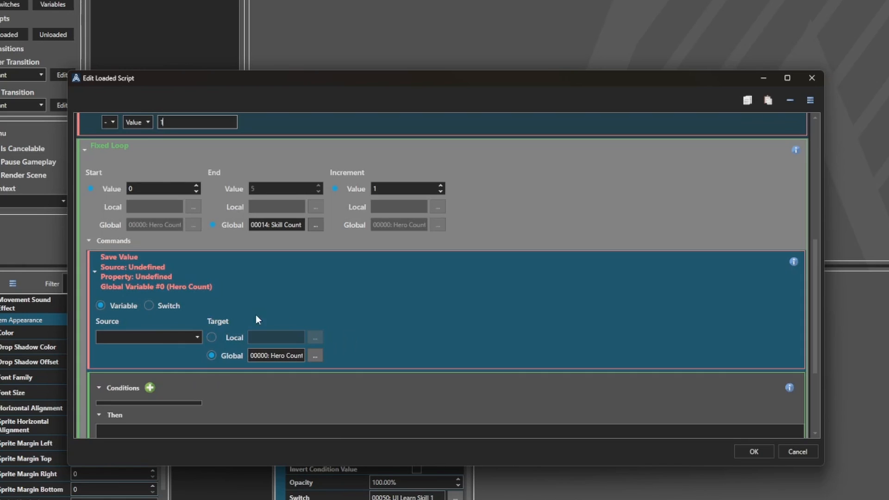
click(196, 337)
scroll(149, 392, down, 1)
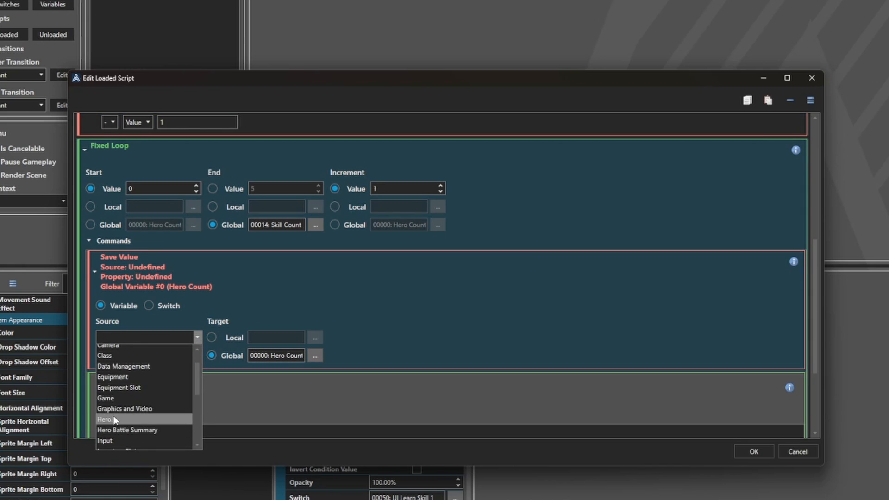
click(112, 417)
Set the looped Save Value's unique ID source to global variable 001: Hero Unique ID and its property to Skill Unique ID at Index
scroll(205, 369, down, 2)
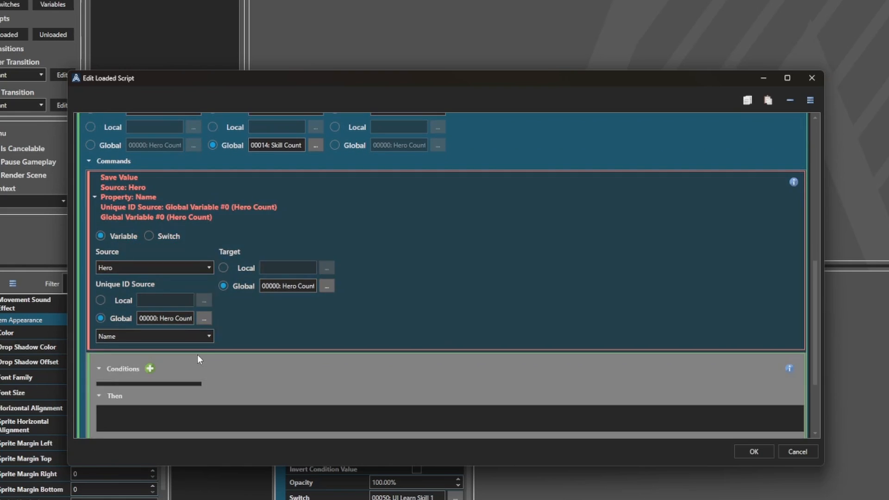
click(204, 319)
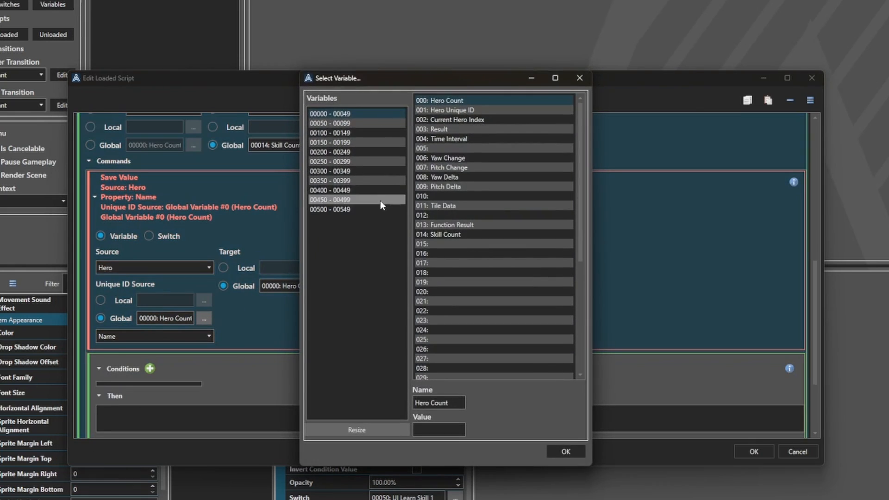
click(479, 110)
click(566, 452)
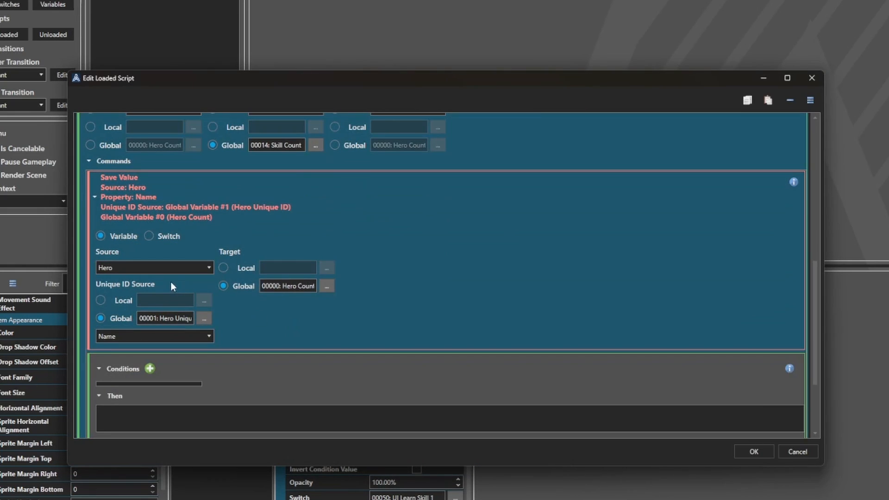
click(164, 337)
scroll(149, 386, down, 2)
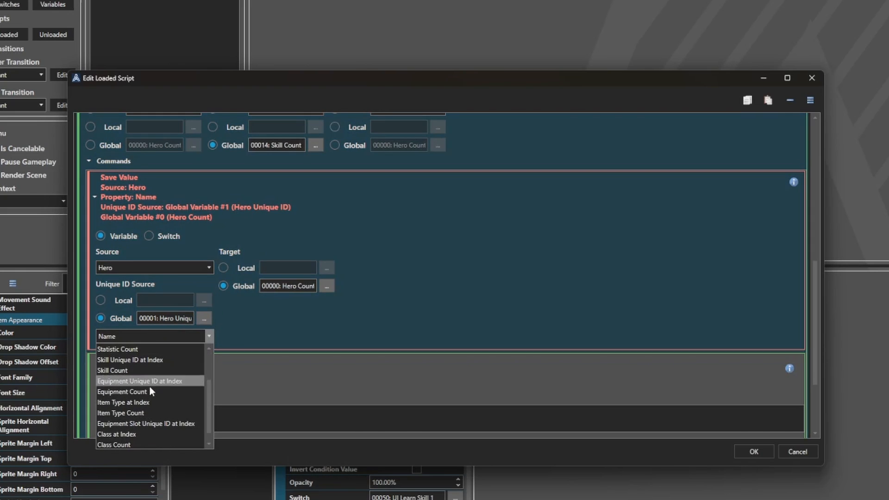
click(132, 361)
Name global variable 015 Skill Loop Variable and assign it as the Fixed Loop's start
scroll(219, 165, up, 1)
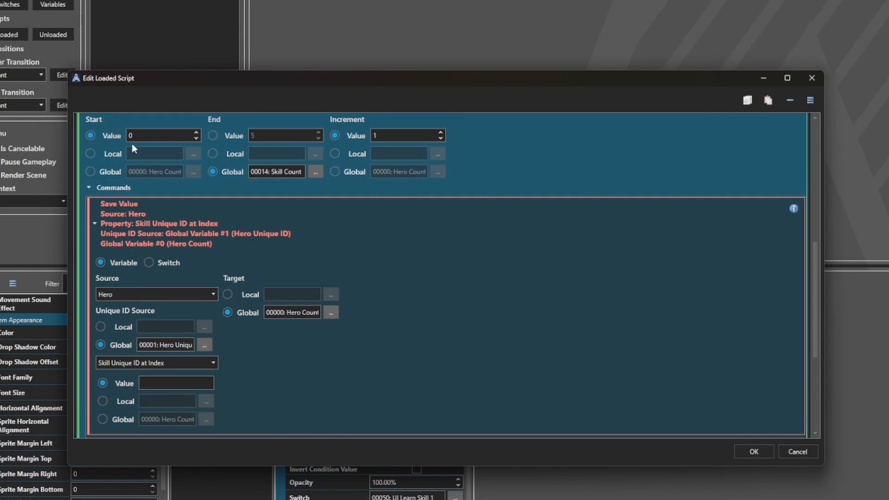
click(104, 172)
click(194, 172)
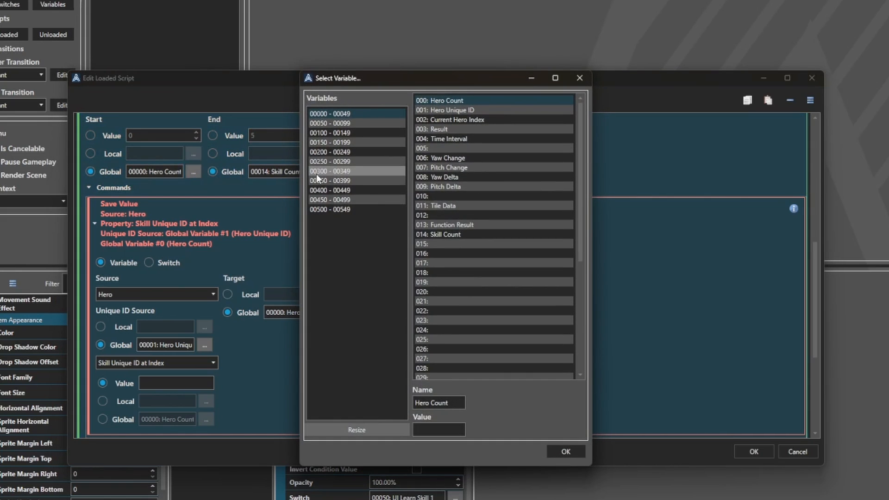
click(455, 244)
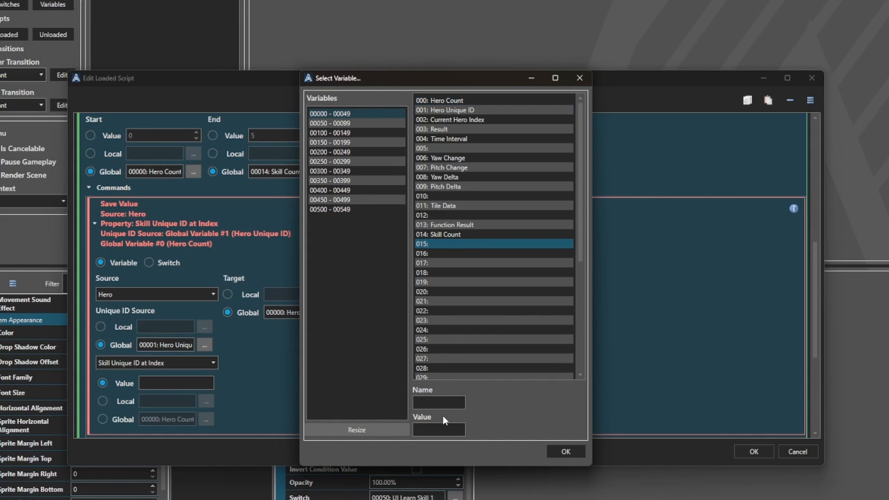
click(438, 401)
text(Skill L)
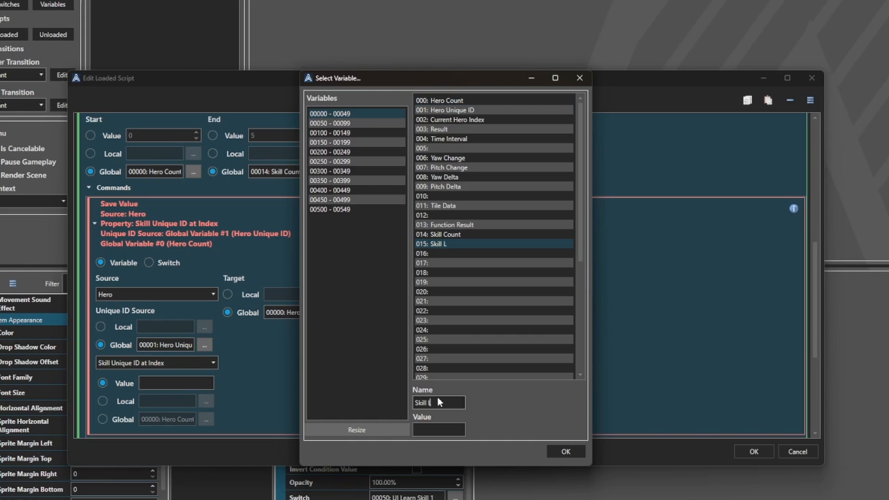
text(oop Variable)
click(566, 452)
Insert a Change Variable command above the Fixed Loop targeting global variable 015: Skill Loop Variable, and give that variable an initial value of 0
scroll(193, 165, up, 2)
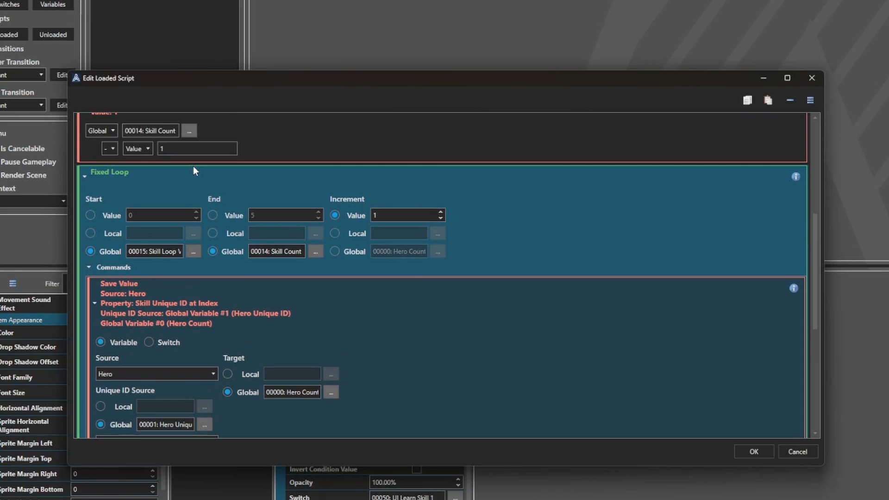
right_click(187, 169)
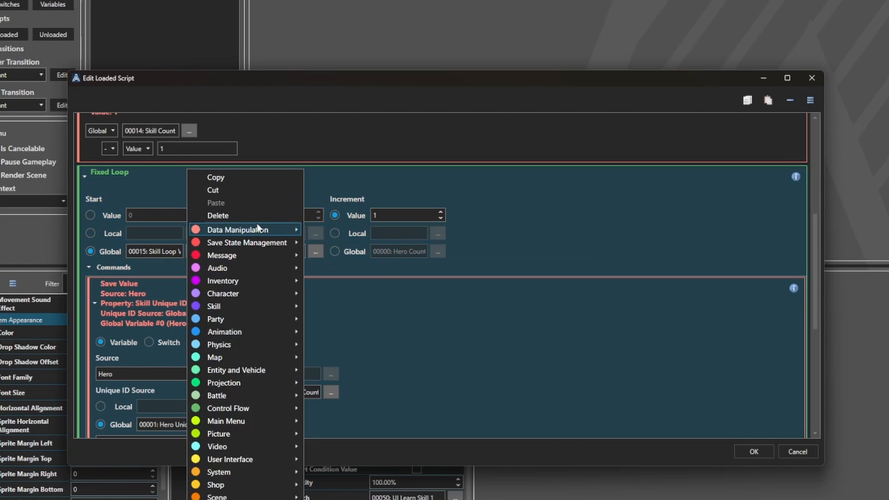
mouse_move(257, 229)
click(326, 245)
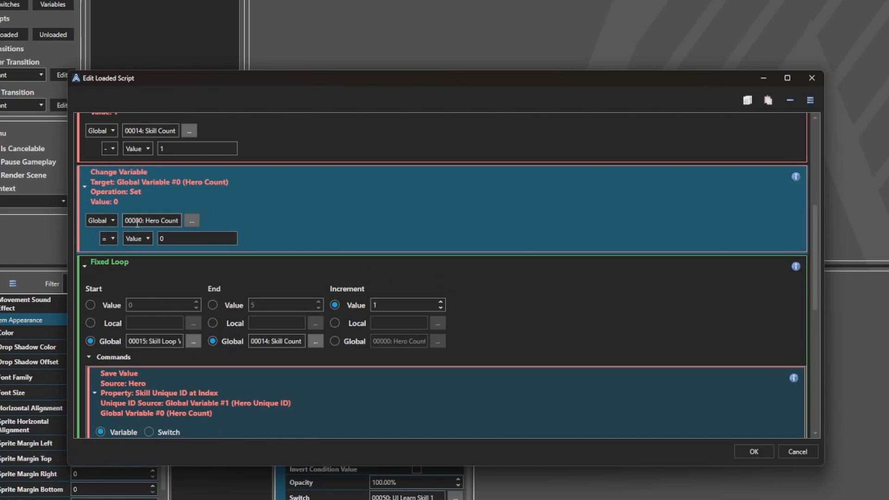
click(193, 222)
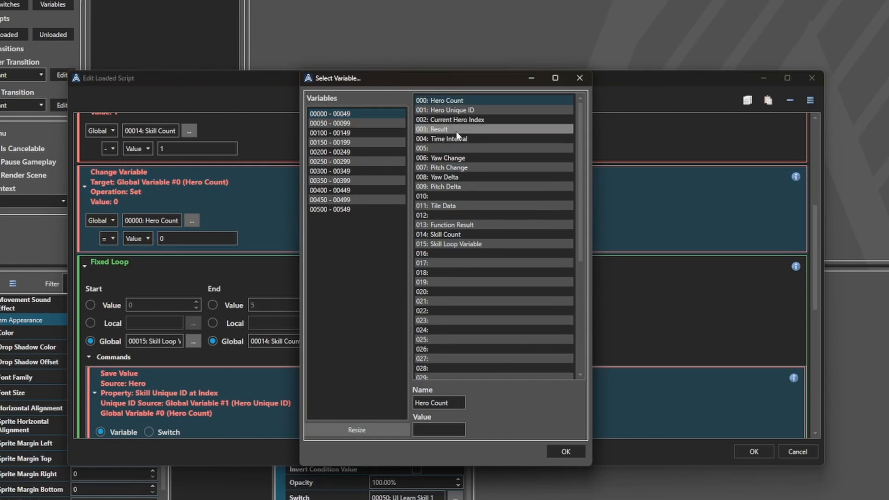
click(453, 243)
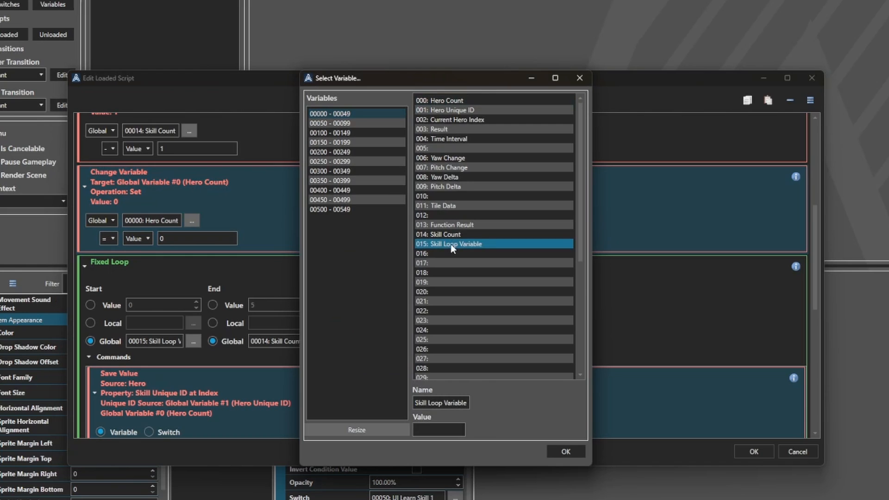
click(443, 431)
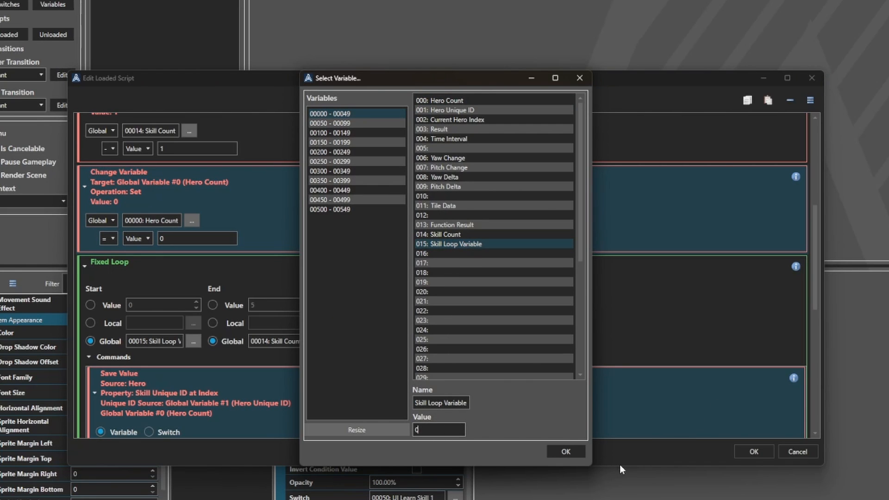
click(567, 447)
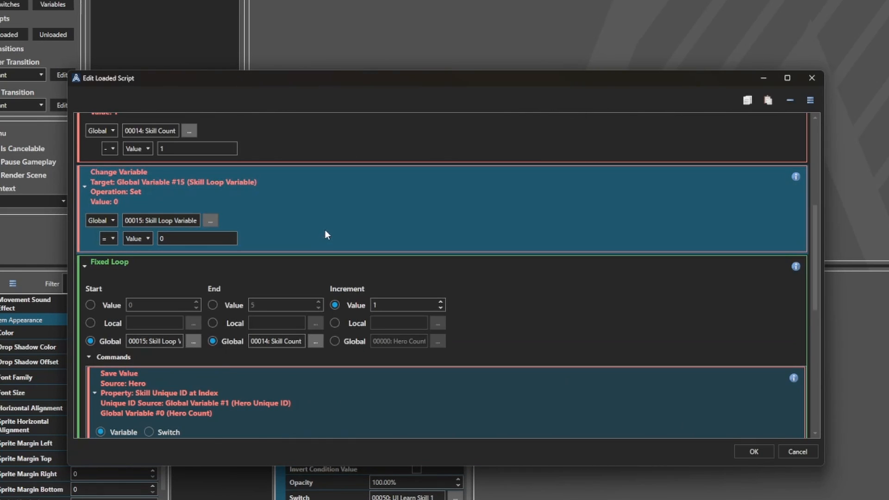
scroll(325, 232, down, 2)
scroll(140, 208, up, 2)
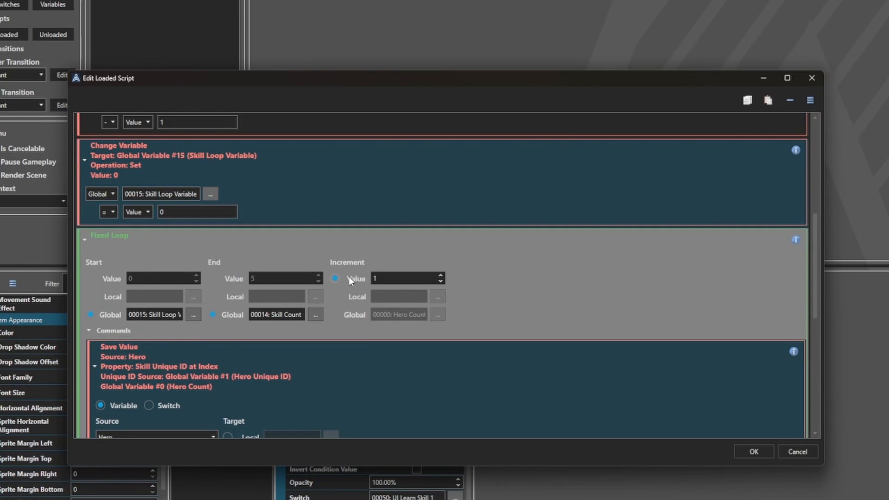
Set the skill index of the looped Save Value command to global variable 015: Skill Loop Variable
scroll(348, 276, down, 5)
scroll(227, 255, down, 2)
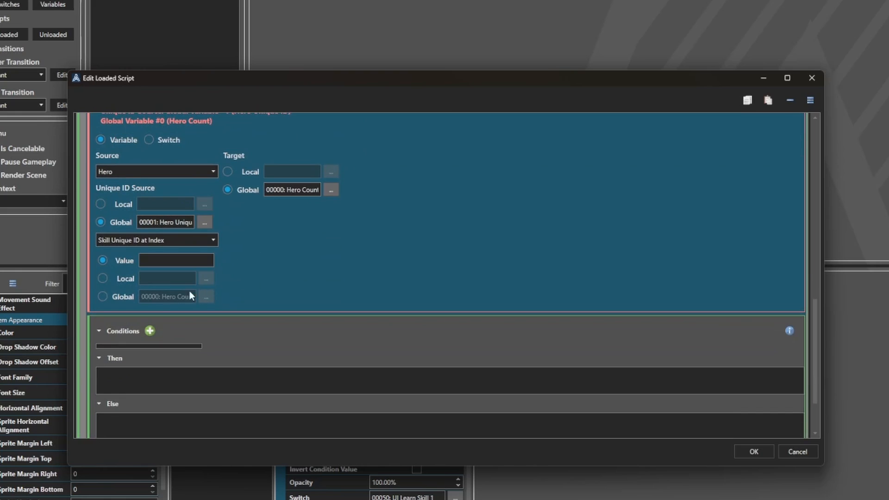
click(123, 298)
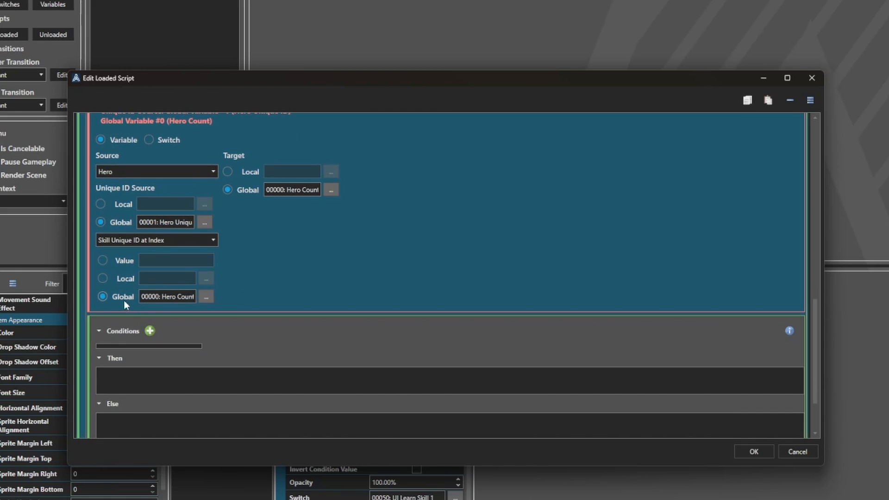
scroll(217, 296, up, 1)
click(206, 337)
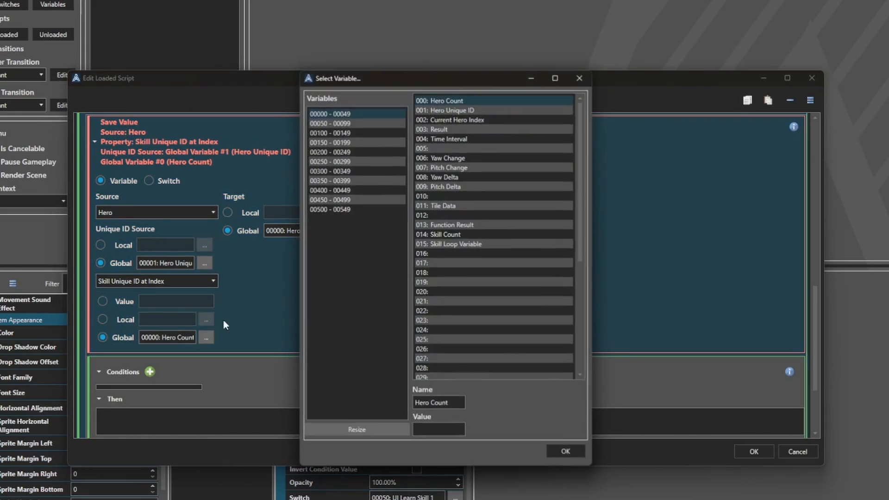
click(459, 245)
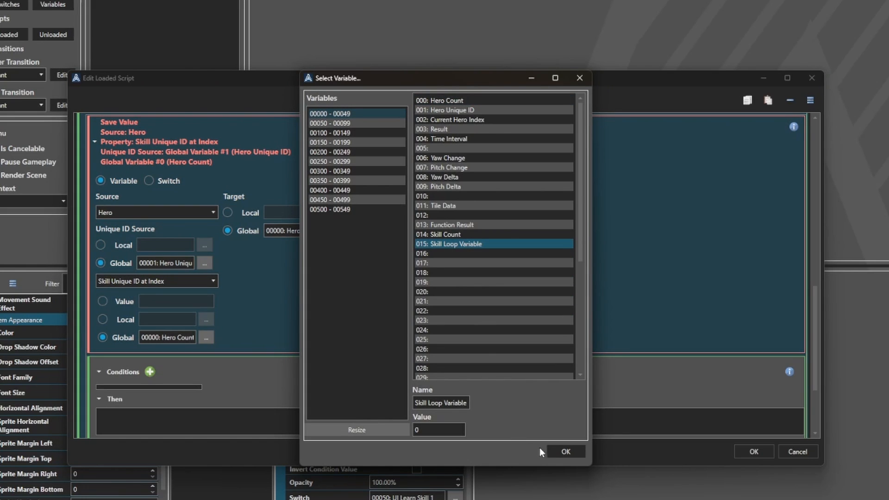
click(554, 449)
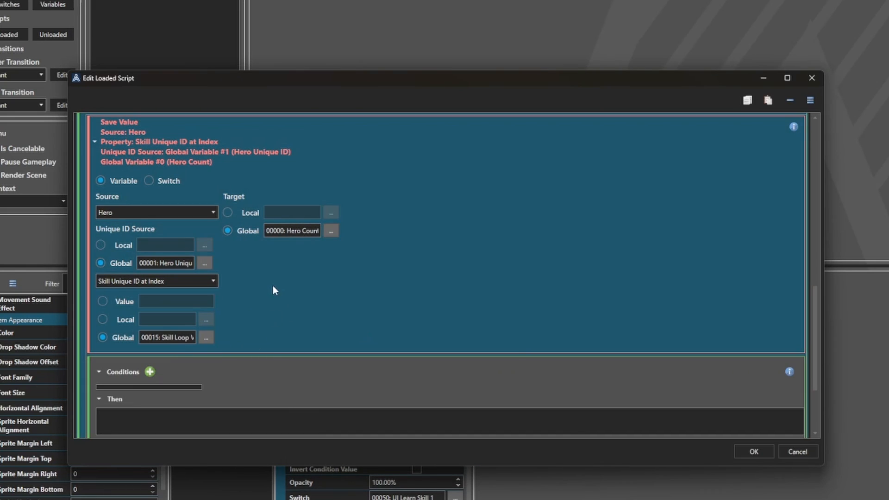
Insert a second Save Value command between the first one and the conditional inside the Fixed Loop
scroll(272, 284, down, 1)
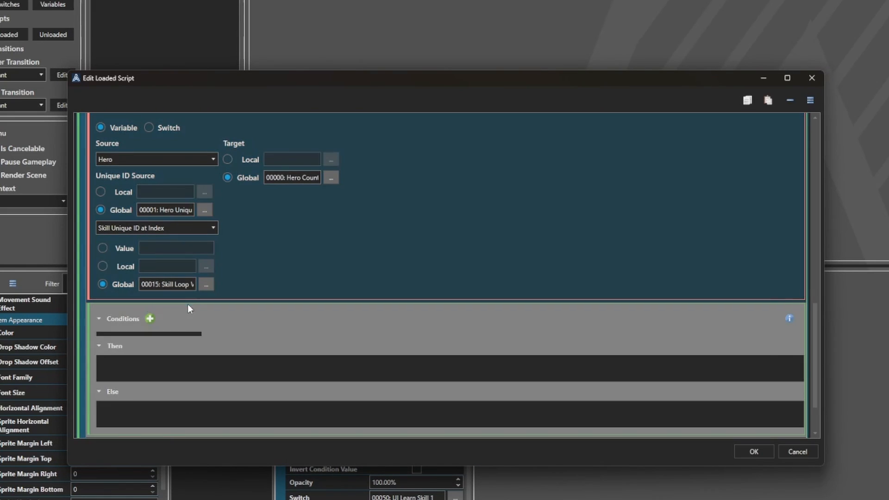
right_click(187, 307)
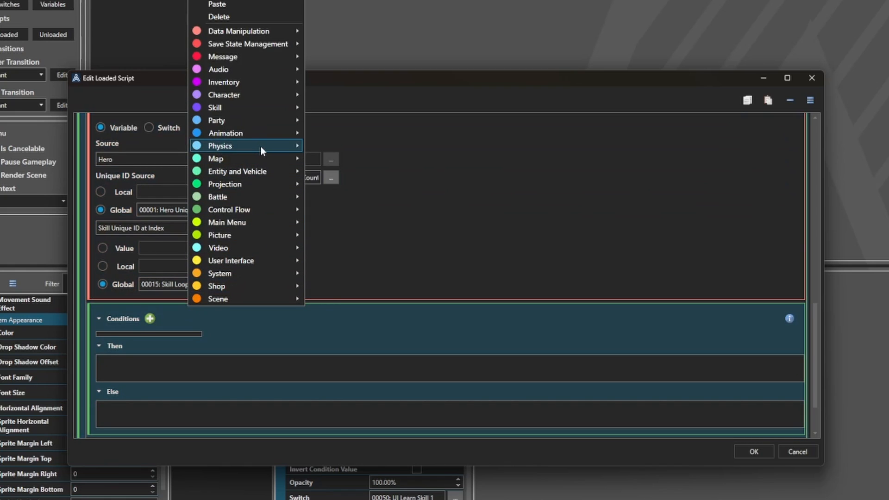
mouse_move(257, 108)
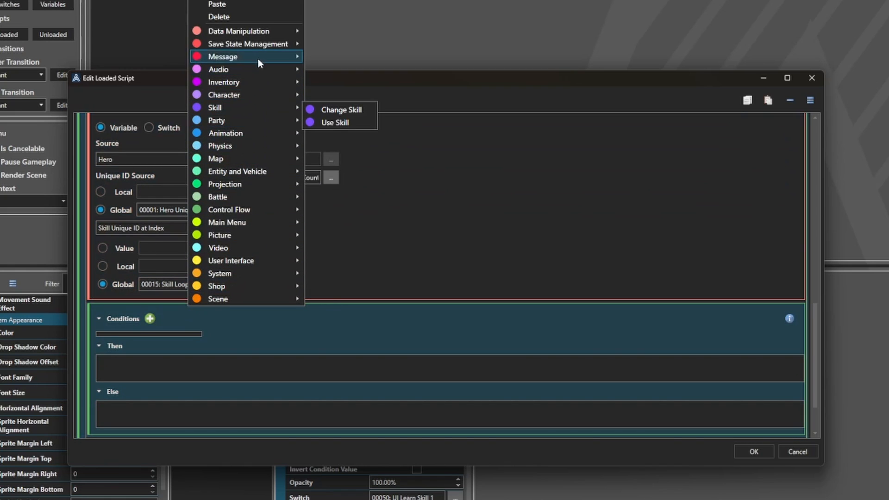
mouse_move(258, 32)
click(352, 59)
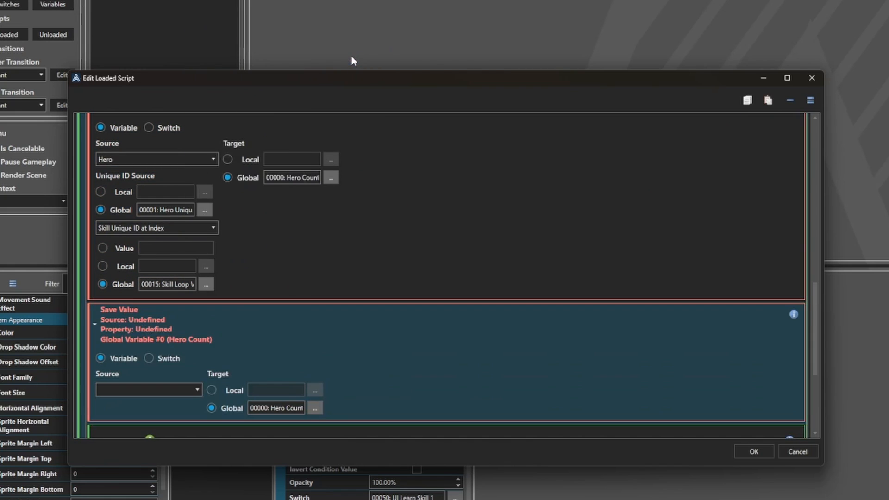
Set the second Save Value's source to Hero, its unique ID source to global variable 001: Hero Unique ID and its property to Skill Unique ID at Index
scroll(318, 251, down, 3)
click(193, 284)
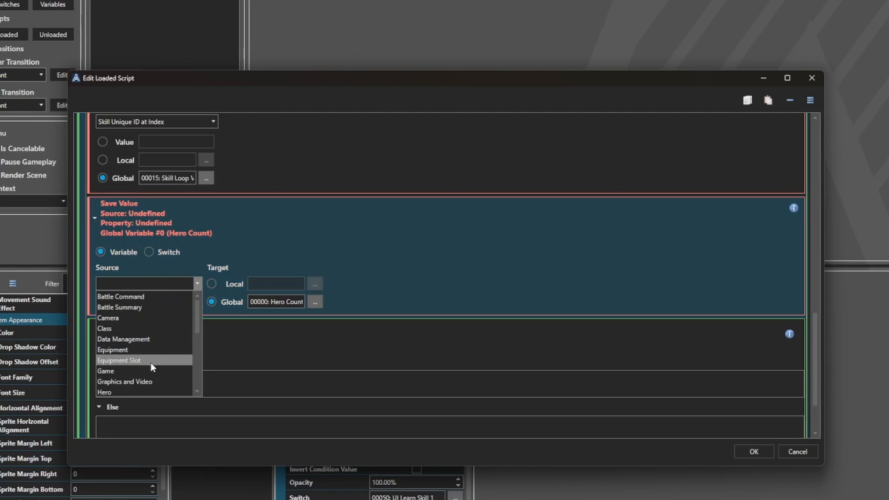
click(124, 391)
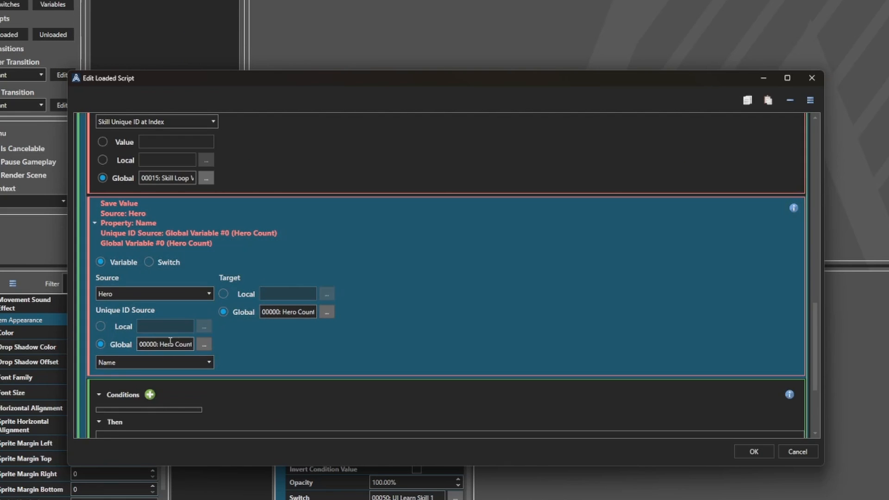
click(204, 344)
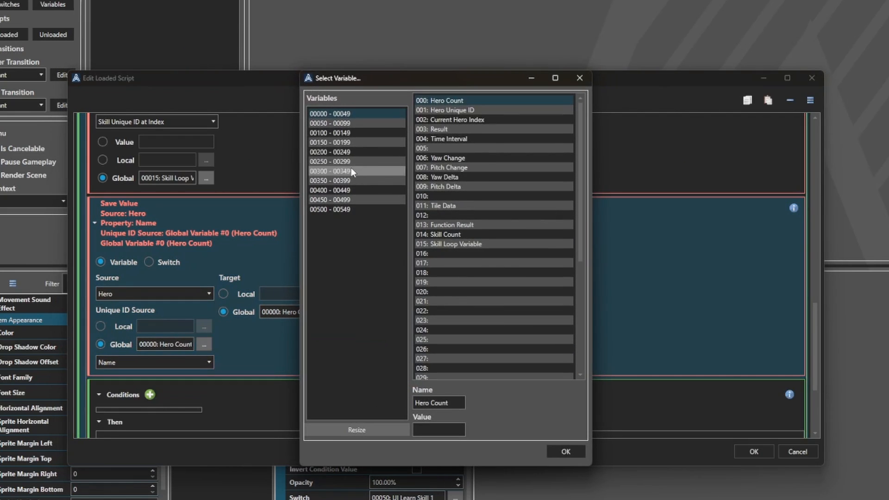
click(468, 112)
click(564, 449)
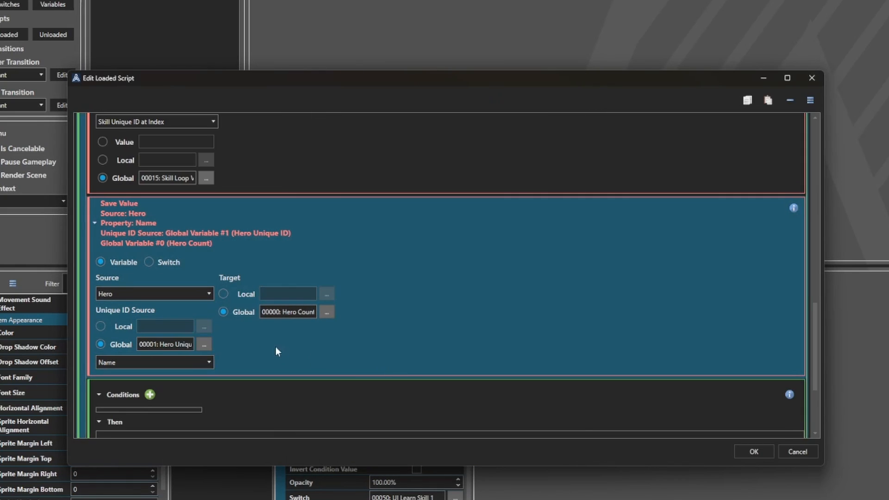
click(204, 364)
scroll(184, 422, down, 1)
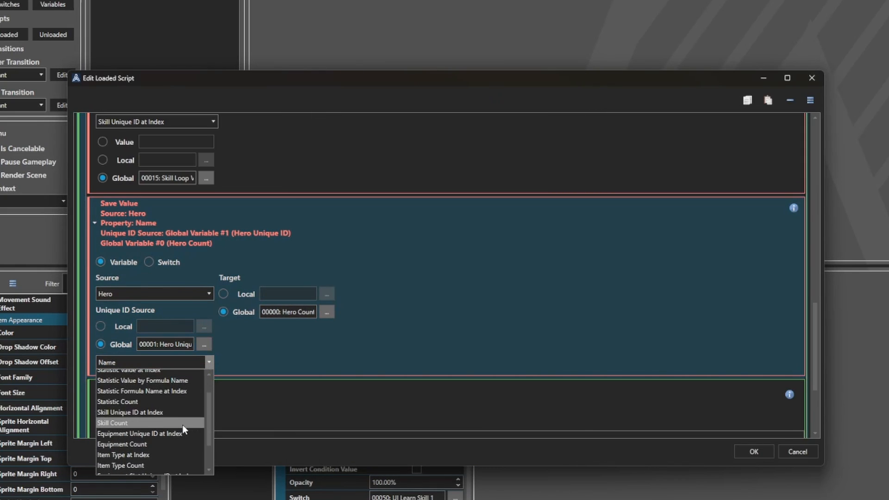
click(174, 415)
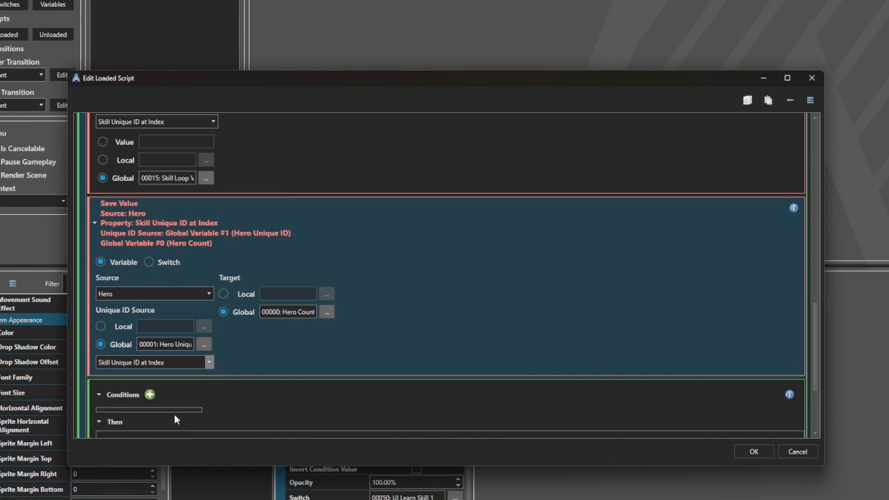
scroll(259, 340, up, 3)
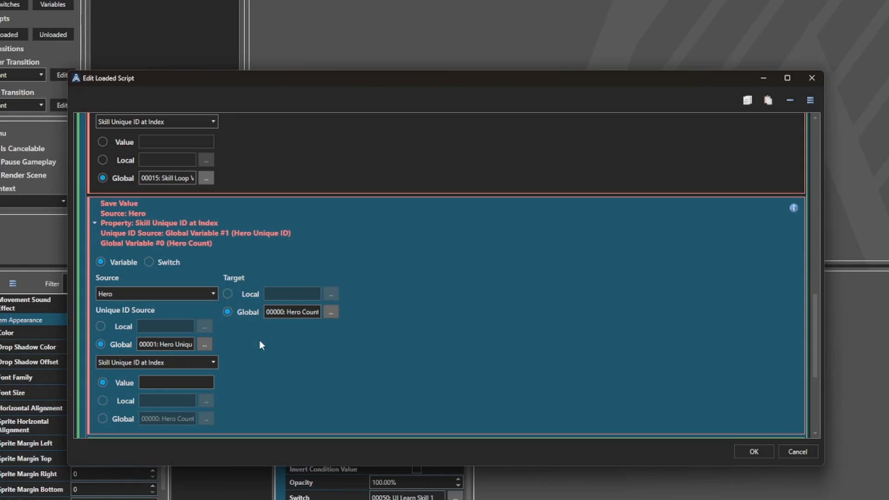
scroll(273, 334, up, 1)
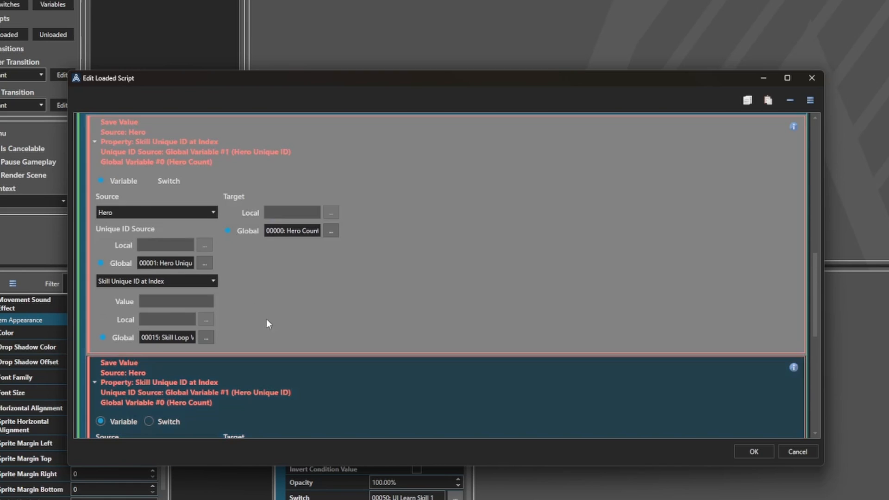
scroll(215, 373, down, 3)
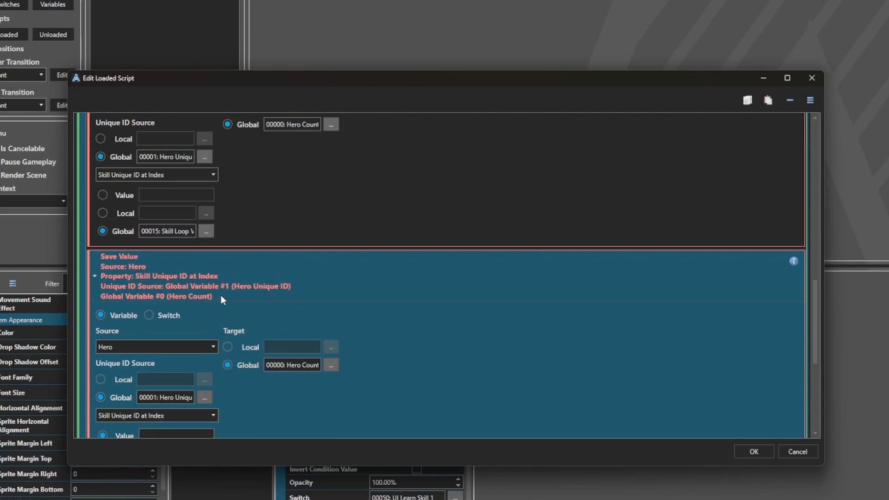
right_click(221, 296)
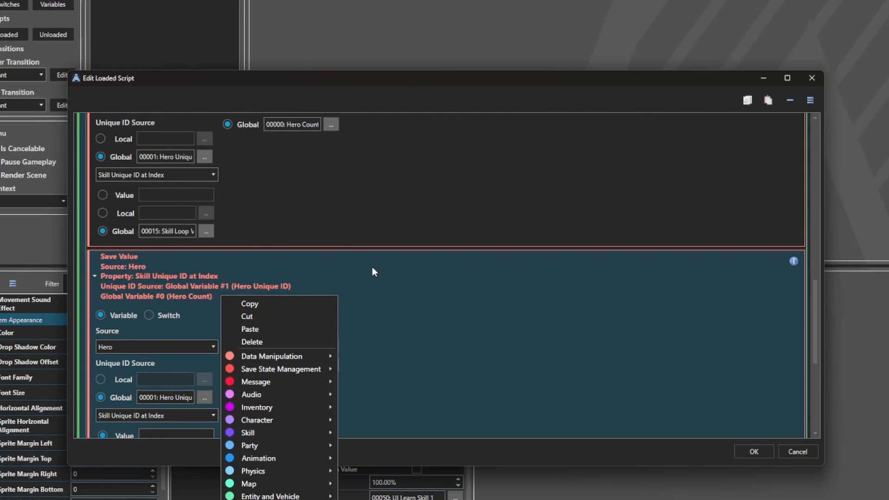
click(291, 328)
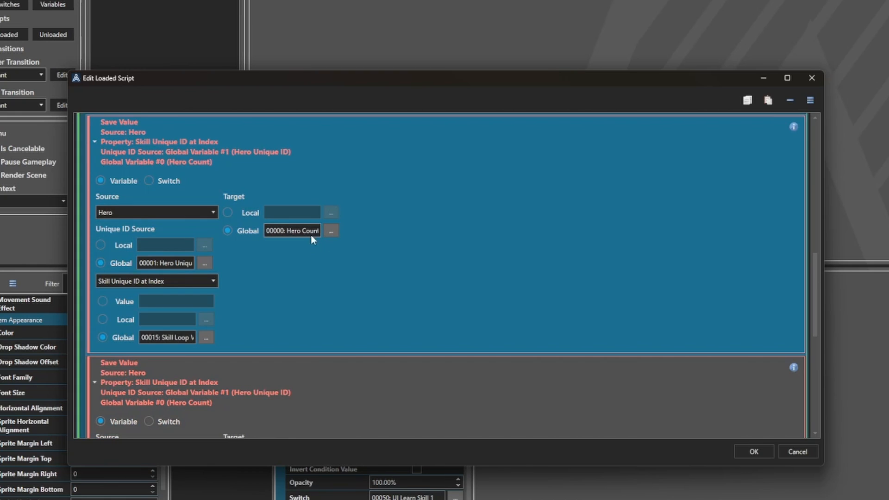
click(331, 231)
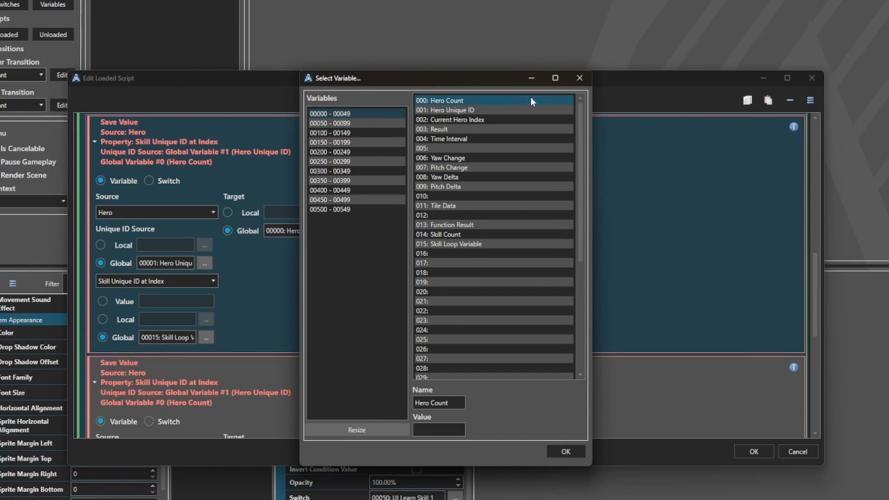
click(586, 85)
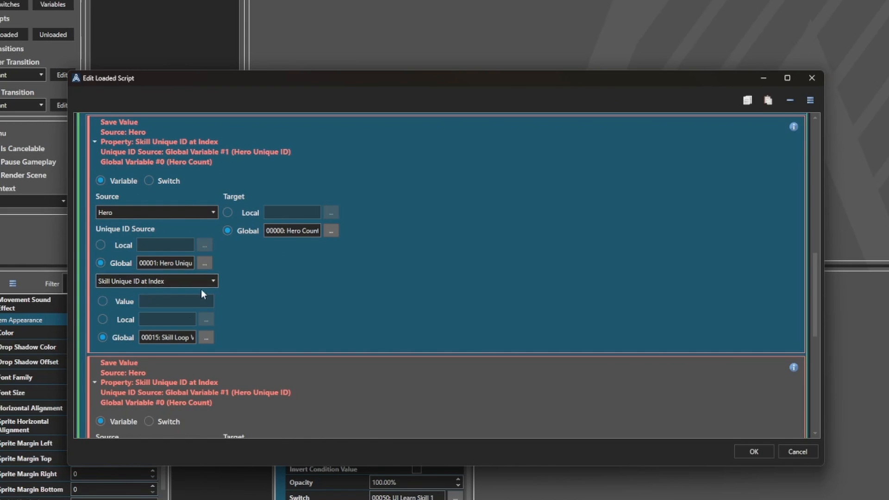
Name global variable 016 Skill Unique ID and assign it as the target of the loop's first Save Value
click(335, 233)
click(451, 253)
click(431, 402)
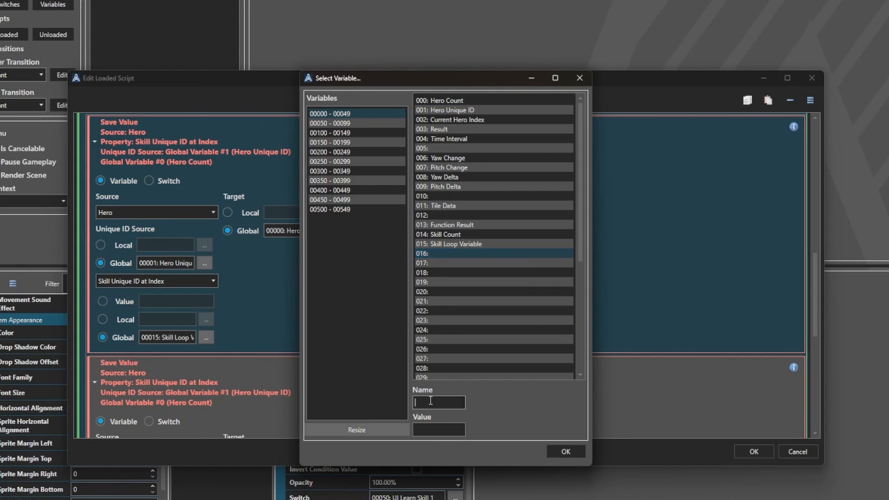
text(Skill Unique ID)
click(579, 453)
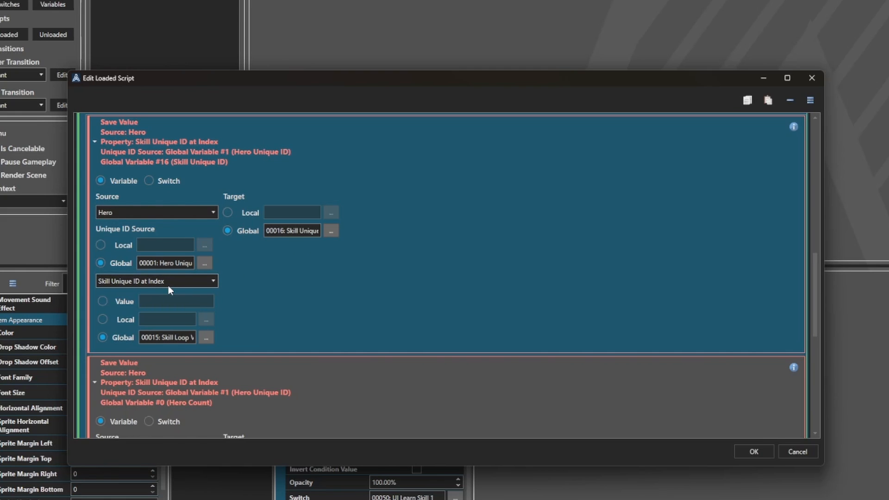
Change the source of the loop's second Save Value to Skill
scroll(218, 237, up, 3)
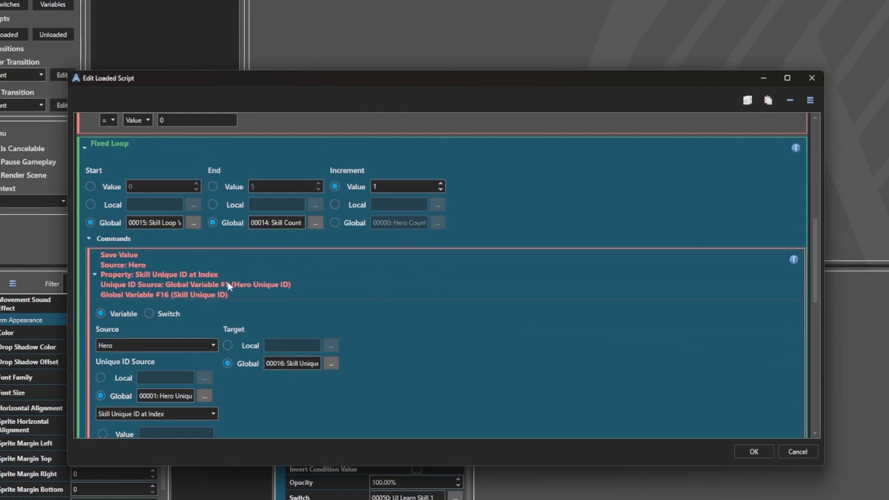
scroll(276, 270, down, 6)
click(276, 264)
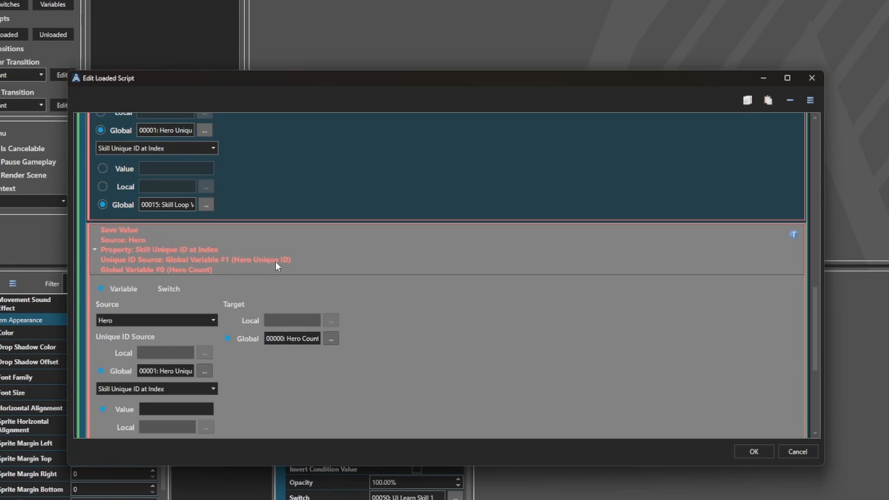
click(193, 322)
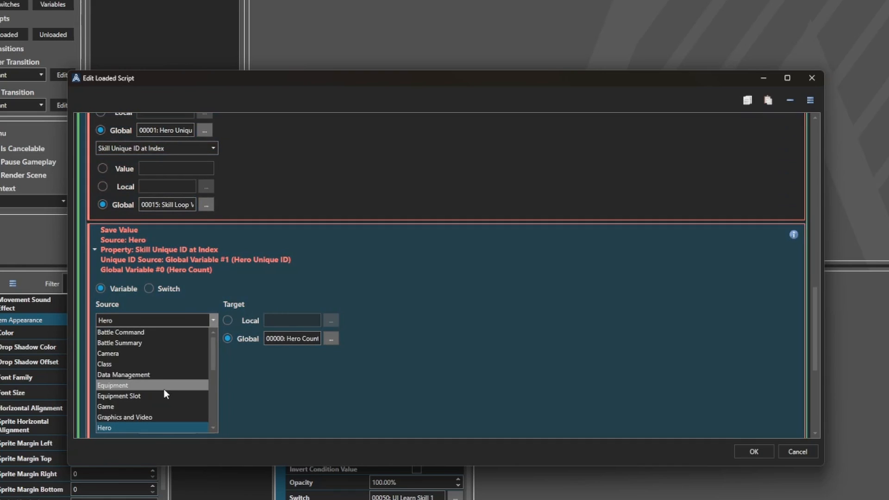
scroll(164, 389, down, 1)
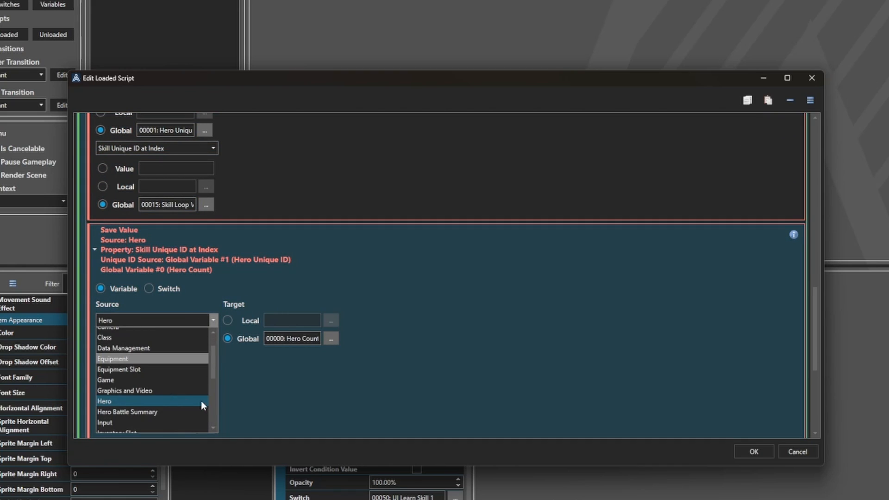
click(215, 391)
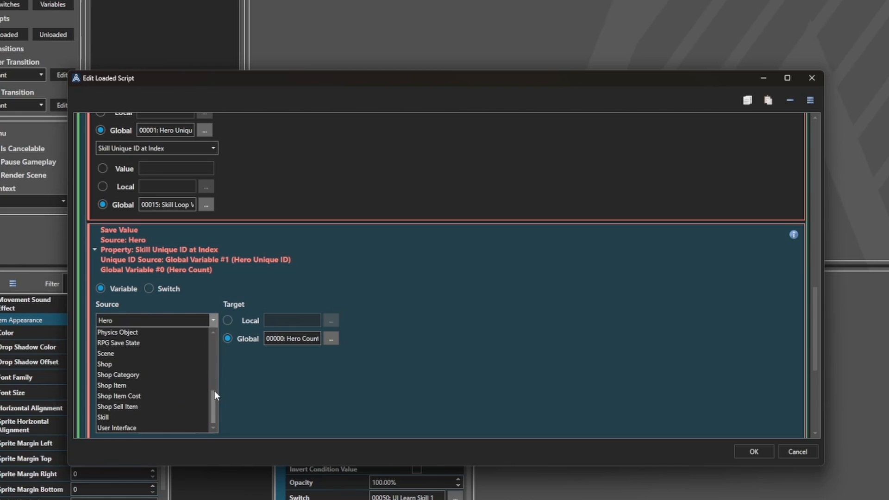
click(161, 418)
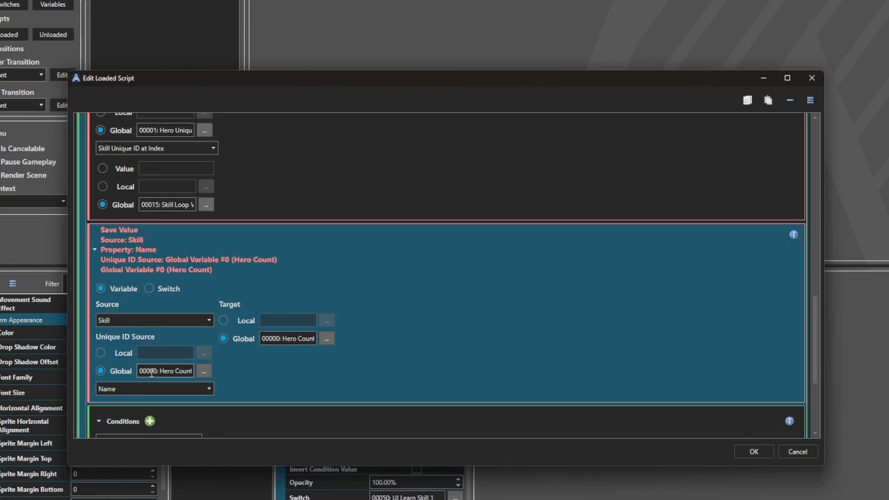
Set the Skill Save Value's unique ID source to global variable 016: Skill Unique ID and its property to Skill Reference Index
click(208, 372)
click(452, 254)
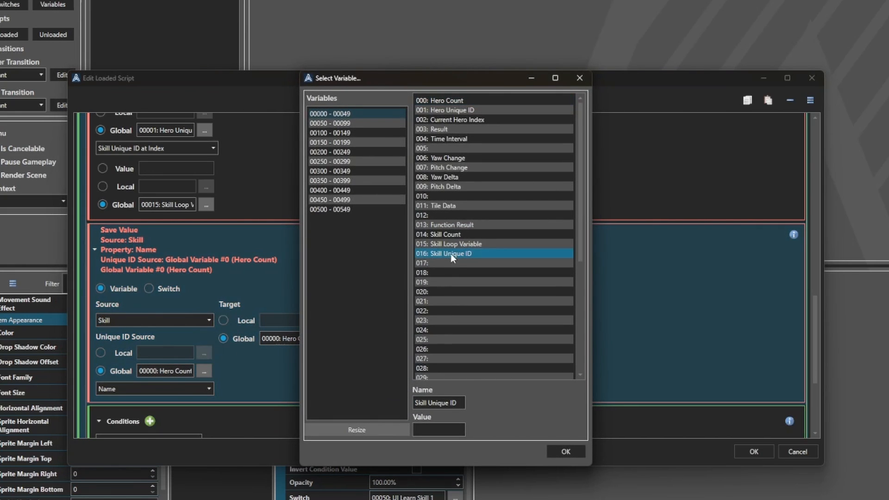
click(563, 446)
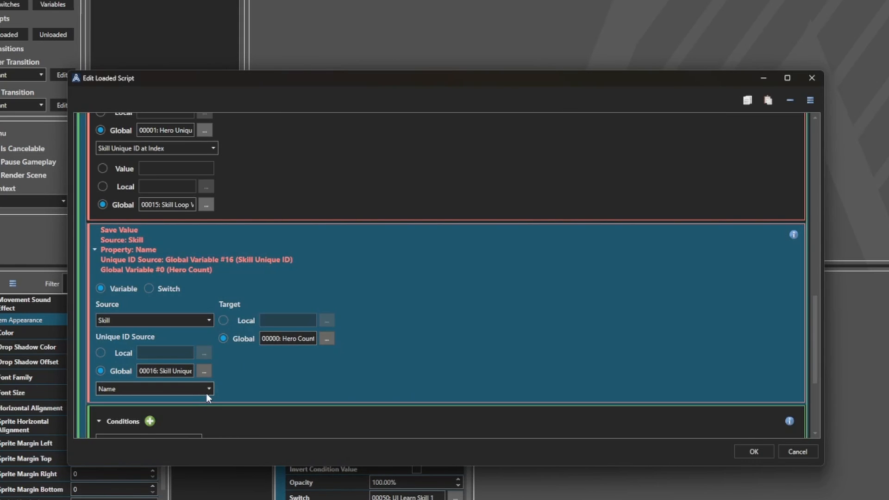
click(207, 393)
click(164, 423)
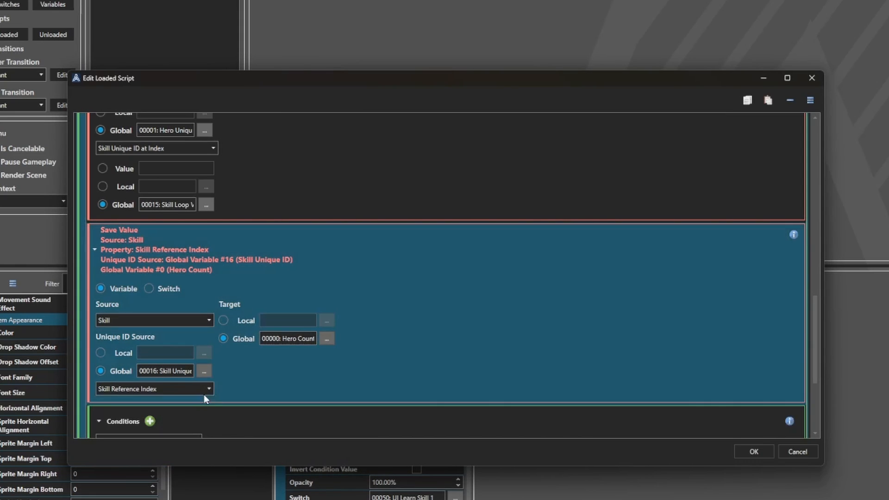
Name global variable 017 SKRILLEX INDEX, assign it as the target of the Skill Save Value, and save the Loaded script
click(326, 338)
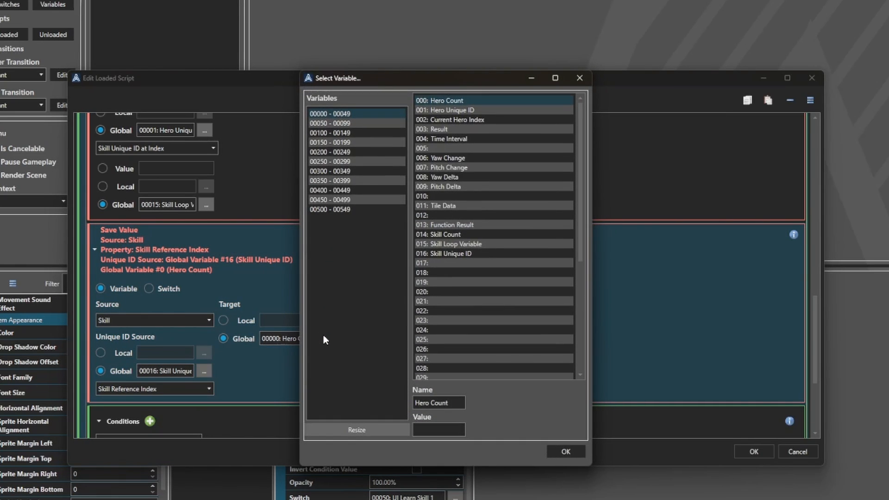
click(452, 260)
click(431, 407)
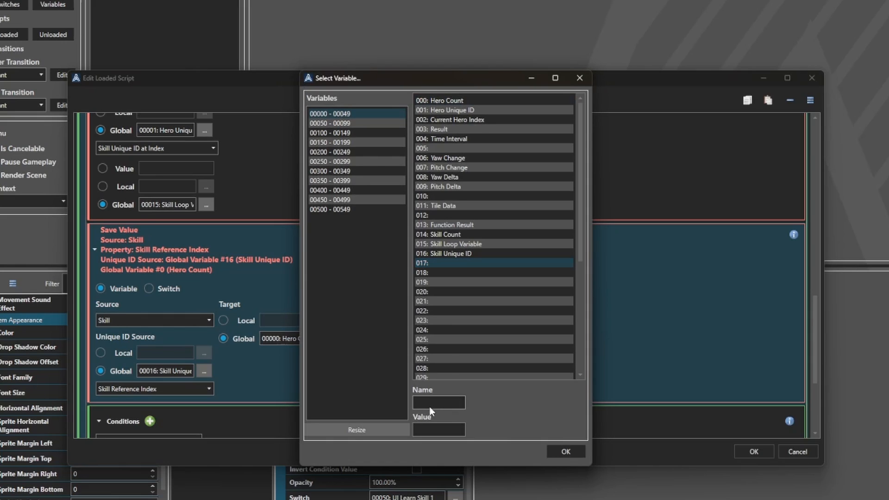
text(SKrilLEX INDEX)
click(567, 452)
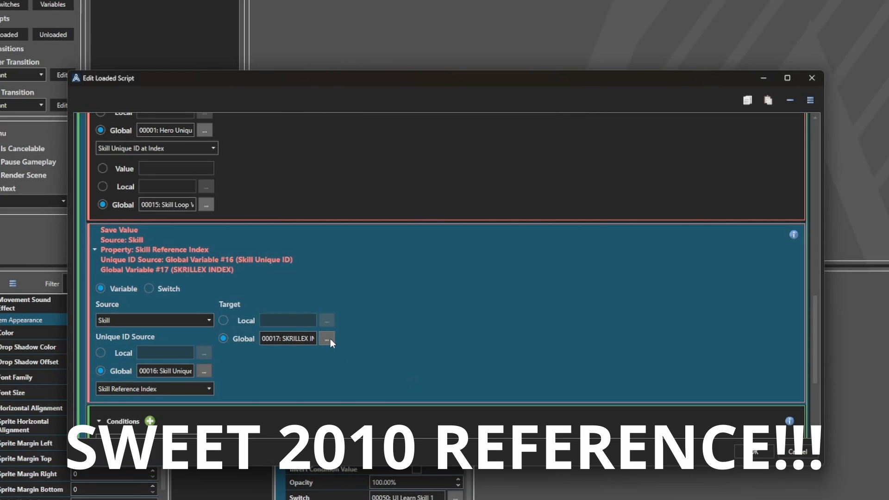
scroll(349, 291, down, 3)
scroll(348, 291, up, 2)
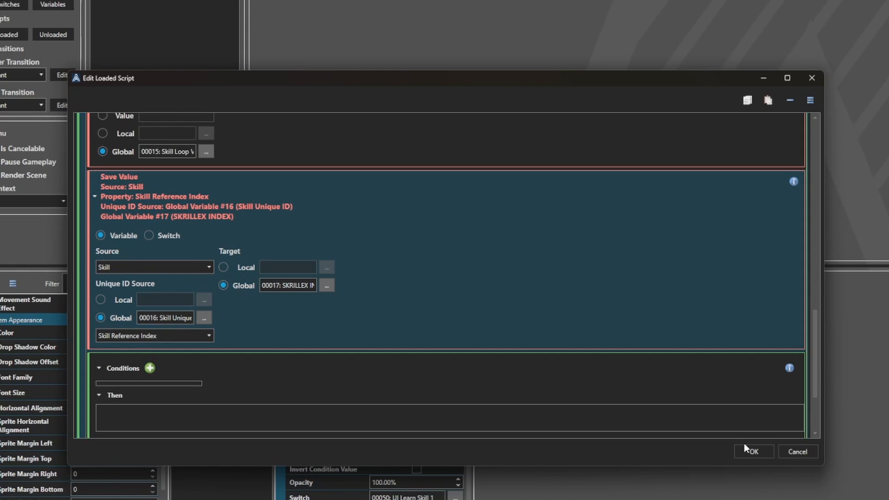
click(752, 453)
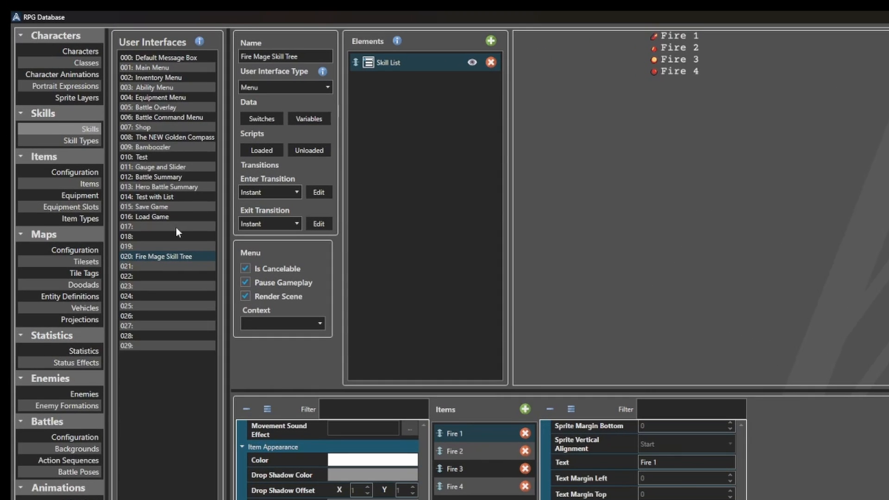
Look up Fire 1 in the skills database and return to the Fixed Loop in the Fire Mage Skill Tree's Loaded script
click(88, 129)
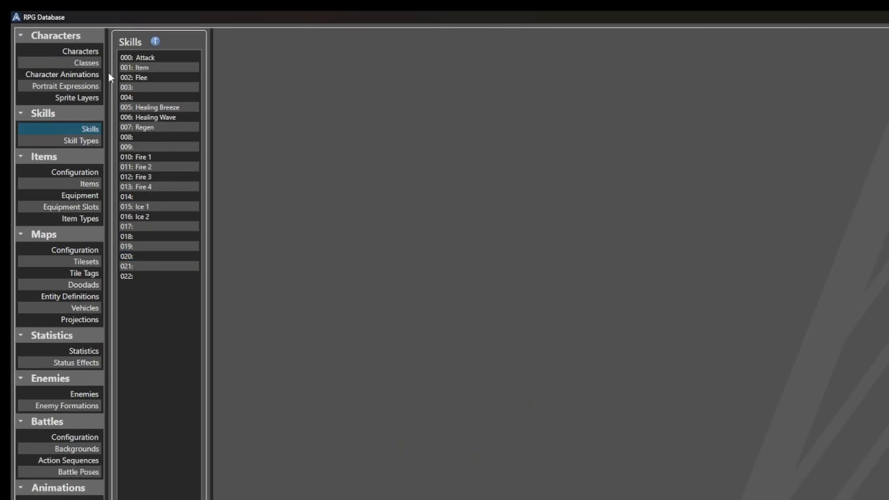
click(144, 158)
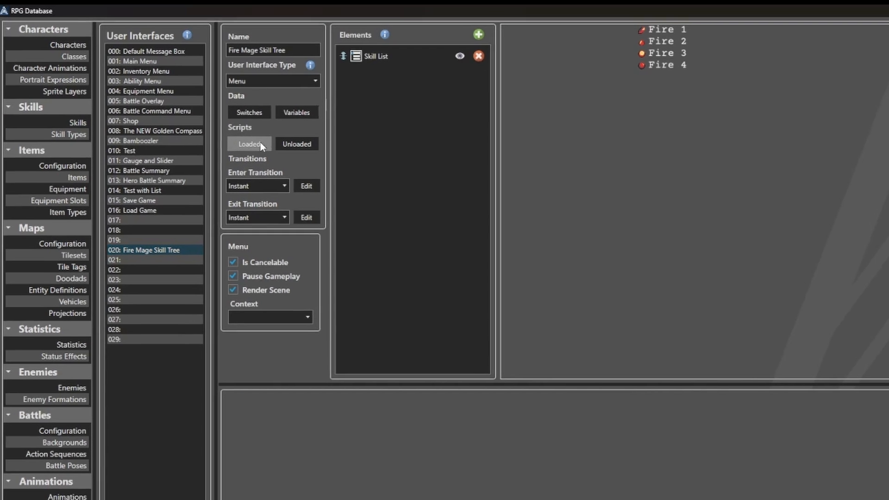
click(269, 149)
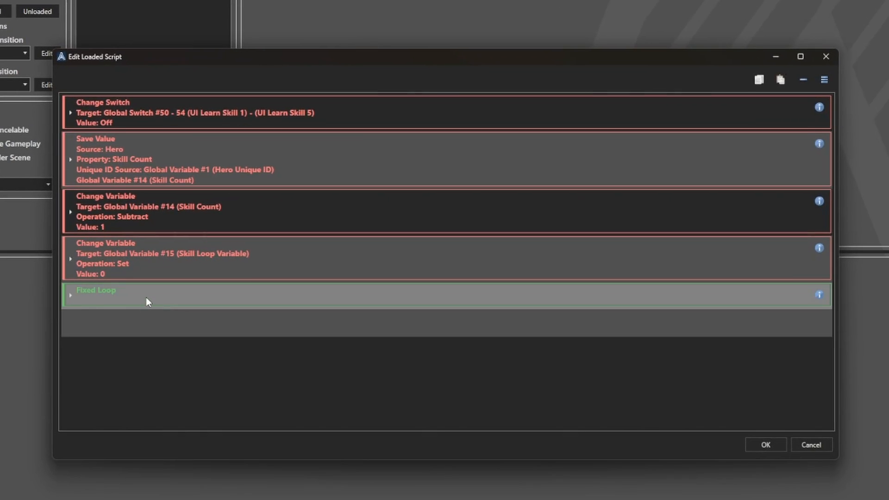
click(146, 302)
scroll(269, 301, down, 5)
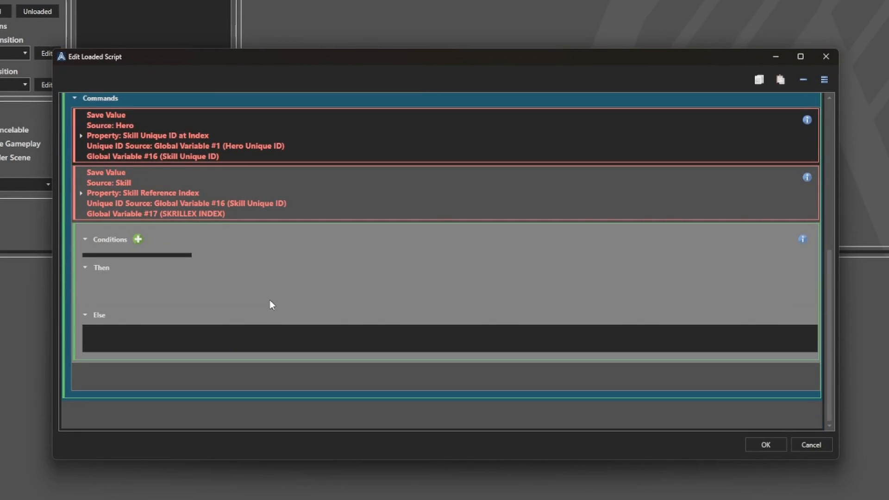
Add a condition to the conditional block inside the Fixed Loop and set its type to Global Variable
click(138, 240)
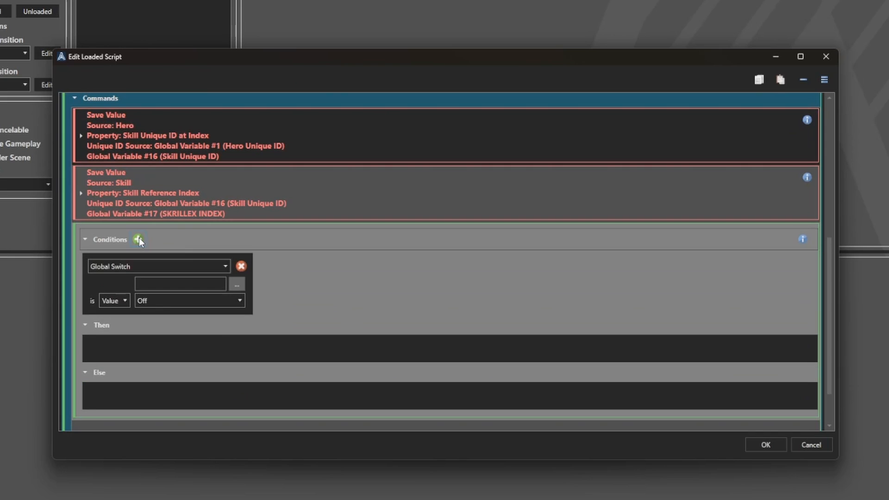
click(226, 266)
click(226, 267)
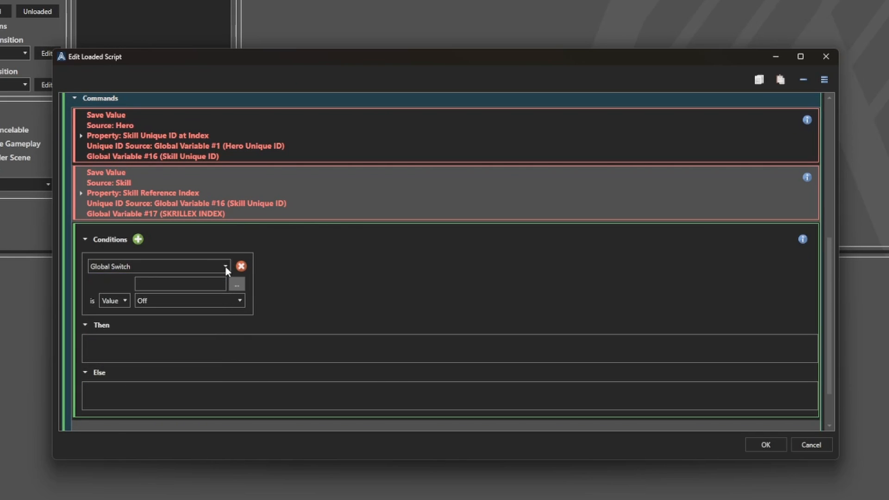
click(226, 266)
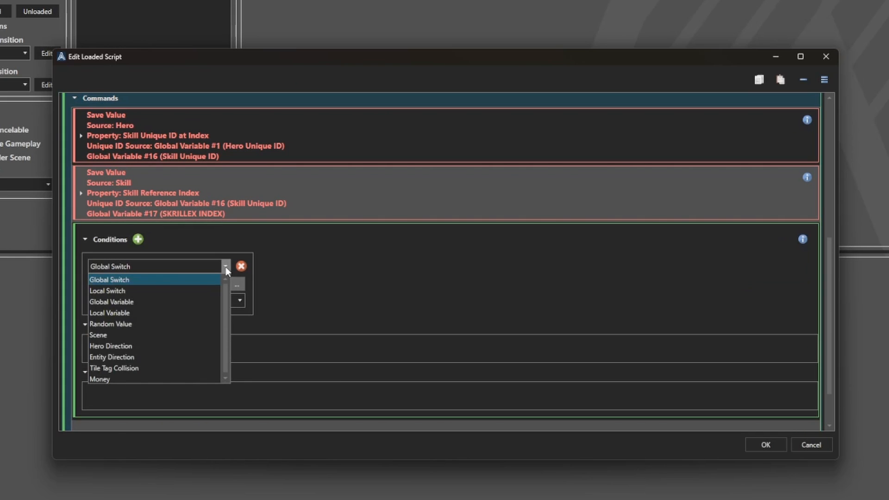
click(174, 302)
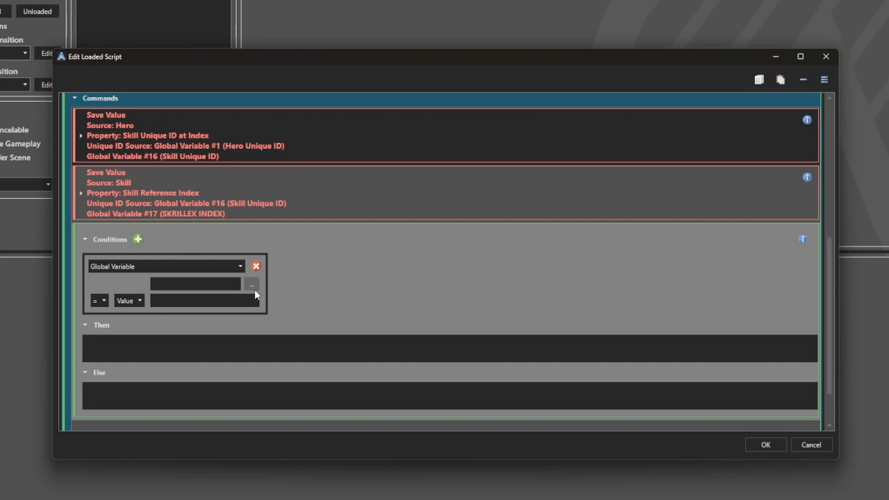
Make the condition check that global variable 017: SKRILLEX INDEX equals the value 10
click(252, 285)
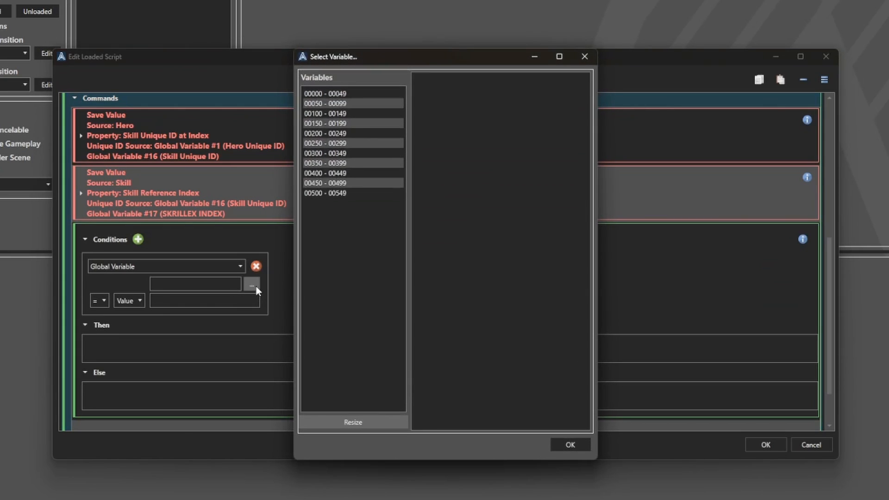
click(346, 105)
click(346, 94)
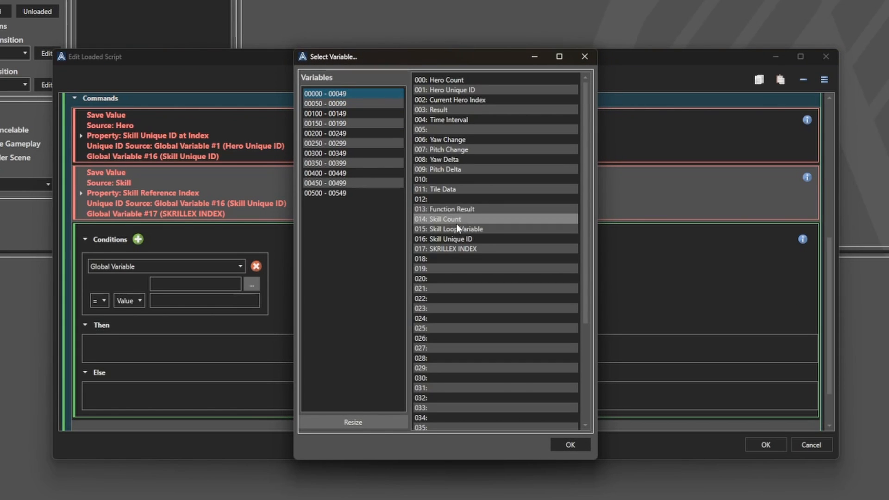
click(466, 249)
click(570, 445)
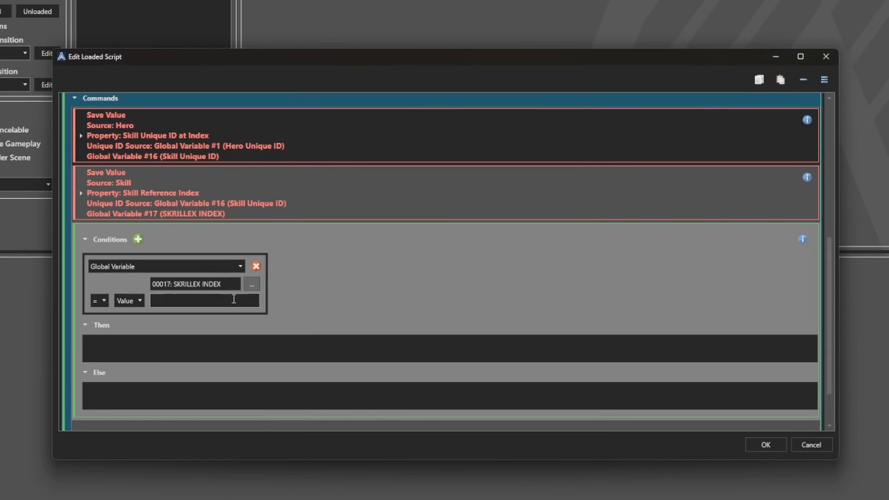
text(10)
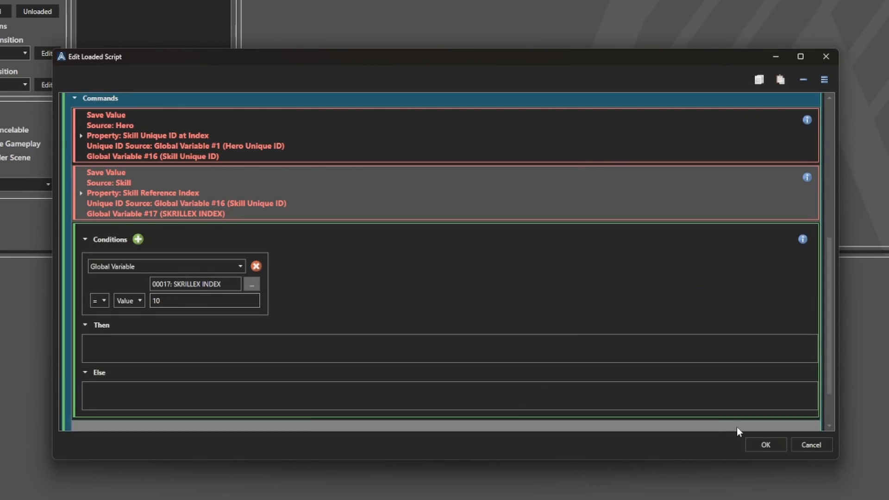
right_click(304, 357)
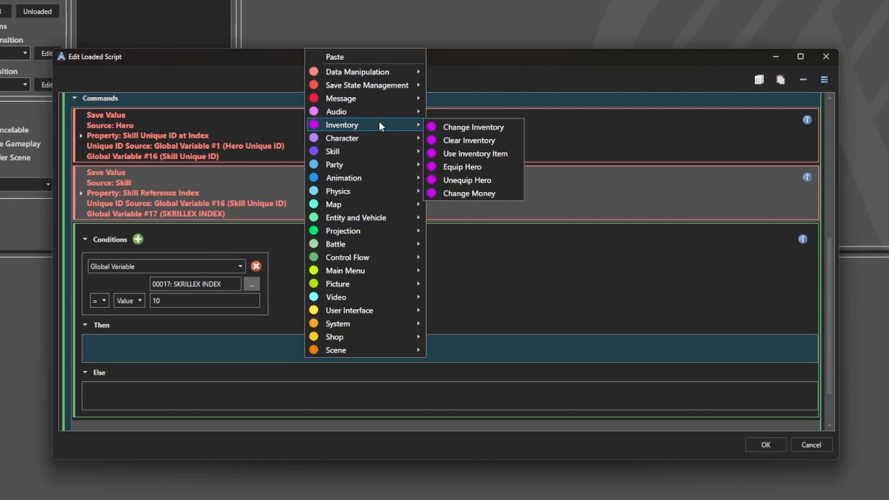
mouse_move(348, 71)
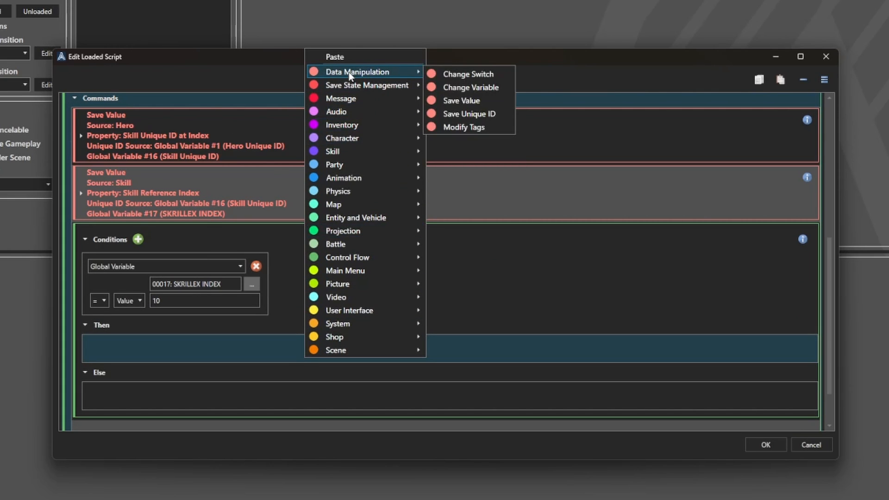
click(465, 88)
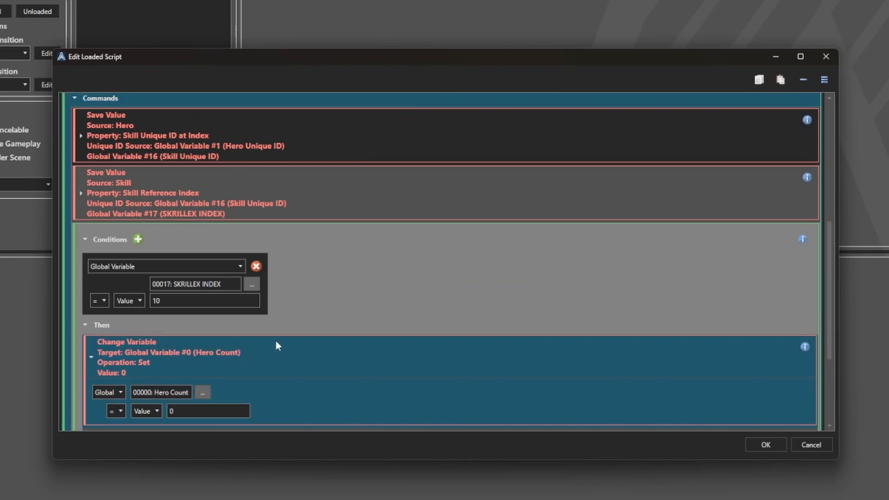
scroll(276, 340, down, 3)
right_click(299, 214)
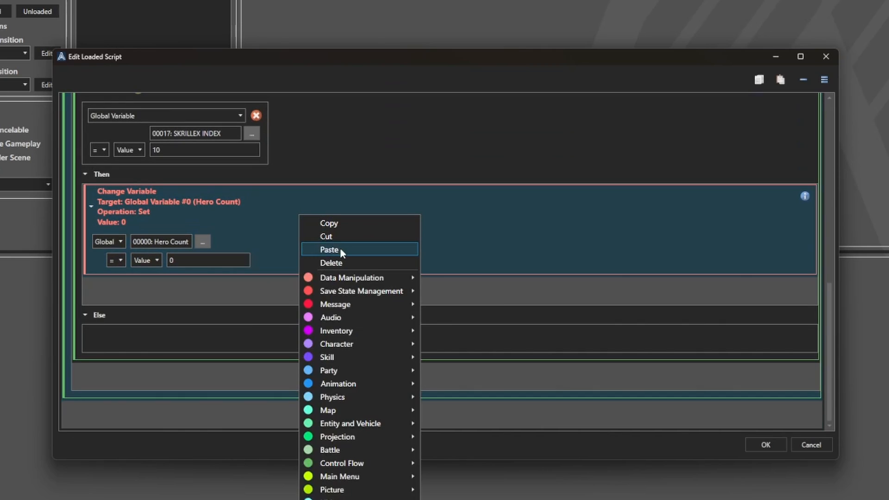
click(337, 262)
Add a Change Switch command to the Then branch that sets global switch 050: UI Learn Skill 1 to On
right_click(270, 292)
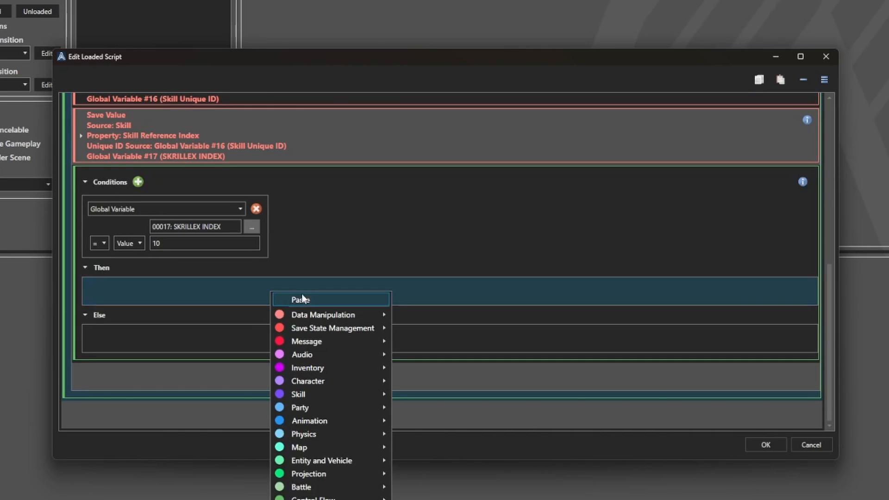
mouse_move(324, 315)
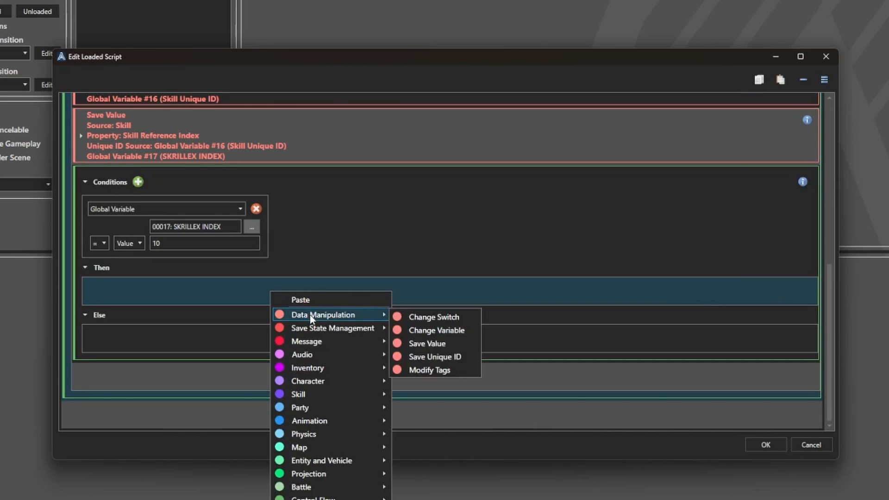
click(442, 317)
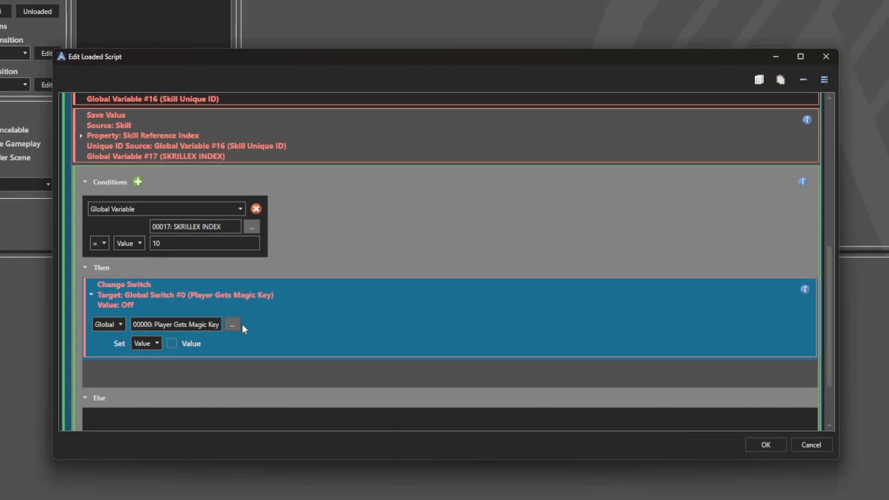
click(232, 325)
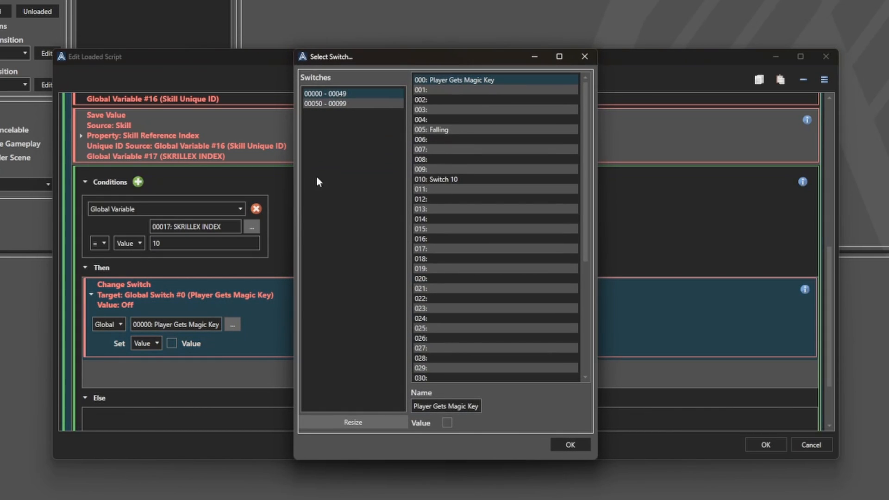
click(343, 103)
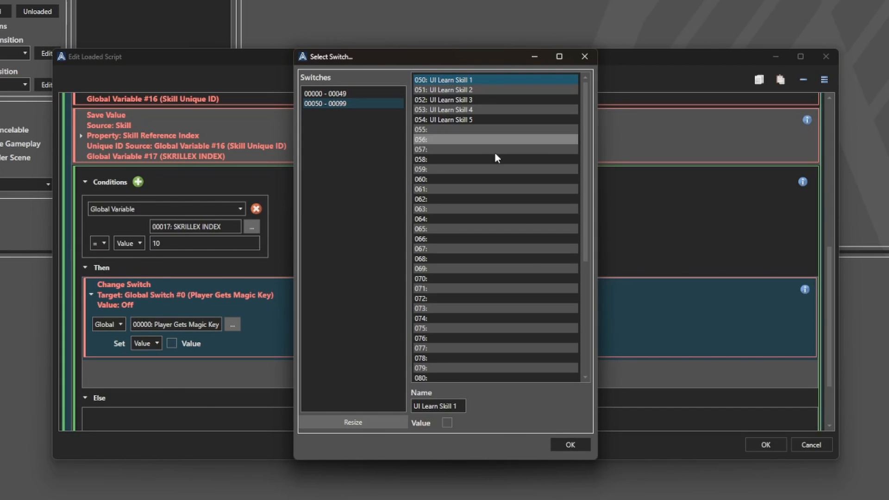
click(569, 444)
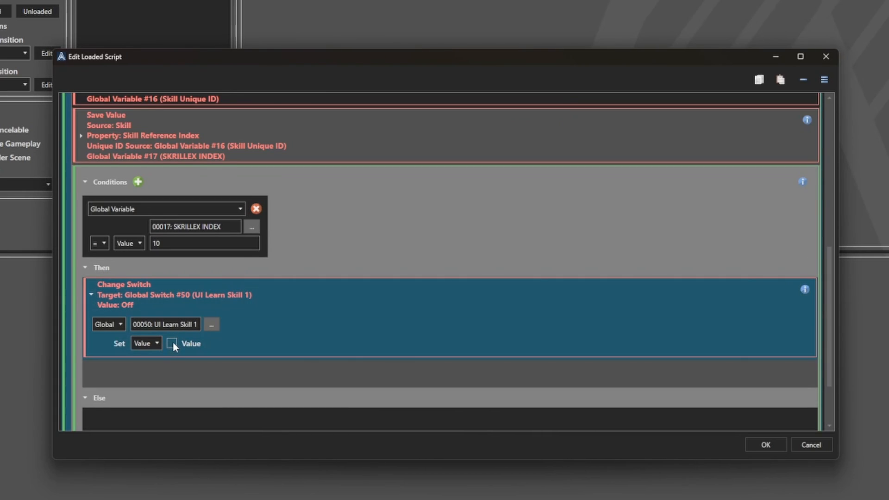
click(172, 343)
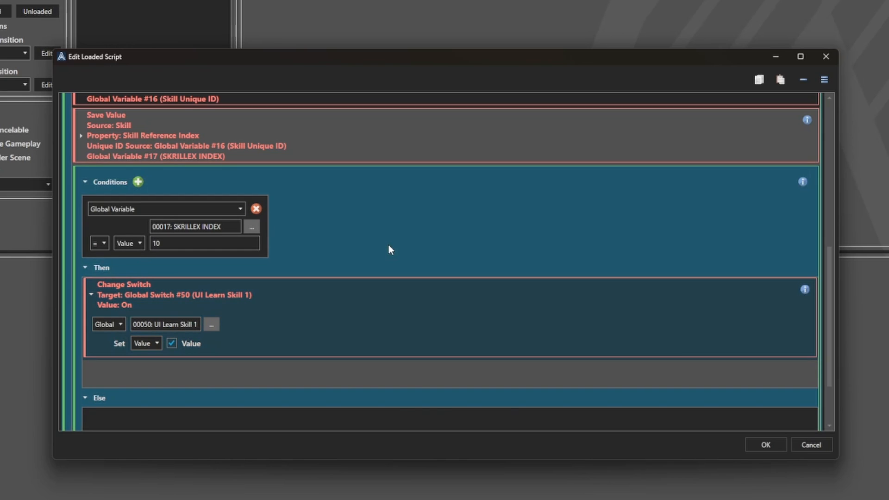
Duplicate the whole conditional block directly below the original, inside the Fixed Loop
right_click(388, 245)
click(420, 254)
click(85, 183)
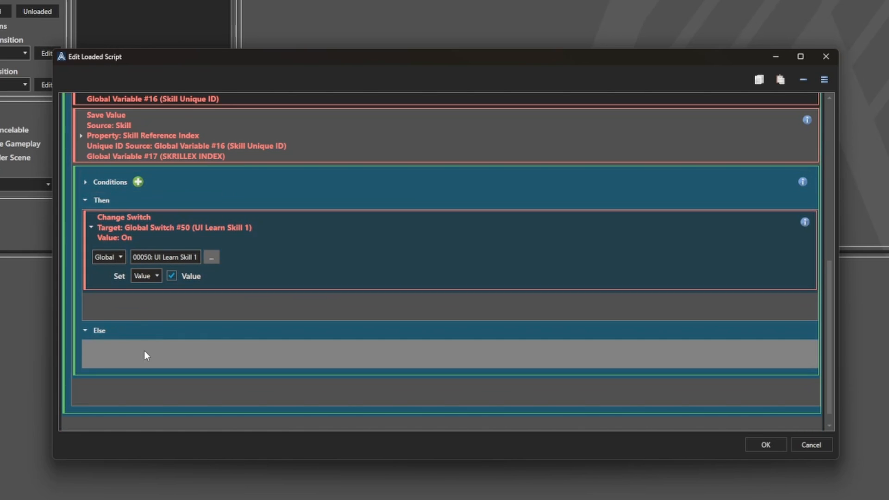
right_click(118, 387)
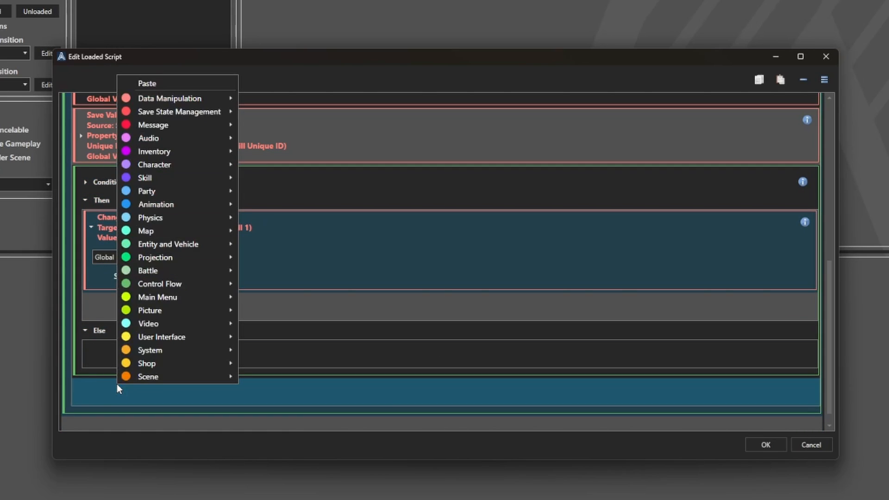
click(165, 82)
scroll(260, 221, down, 5)
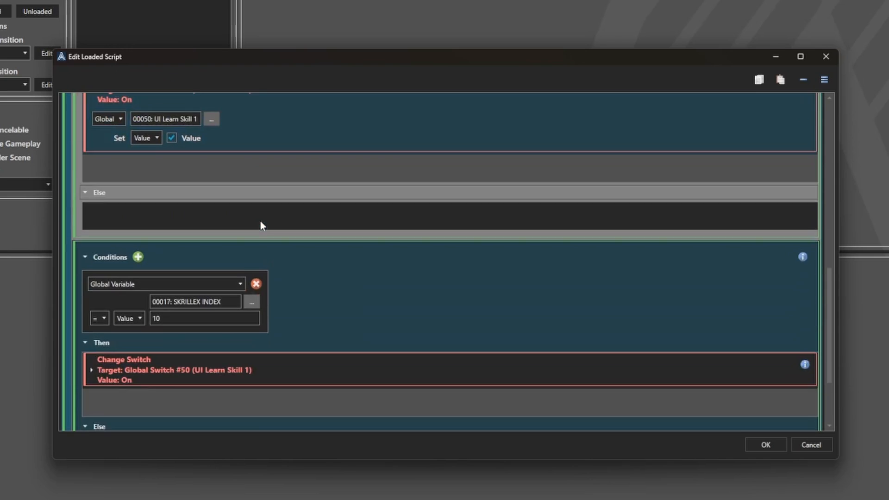
Set the duplicated condition's value to 11 and its Change Switch target to global switch 051: UI Learn Skill 2
double_click(226, 291)
text(11)
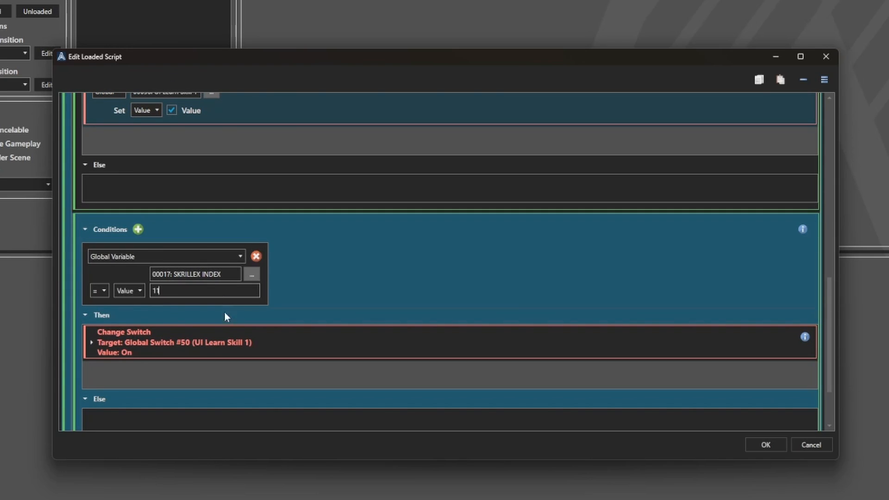
click(221, 337)
scroll(221, 336, down, 3)
click(212, 317)
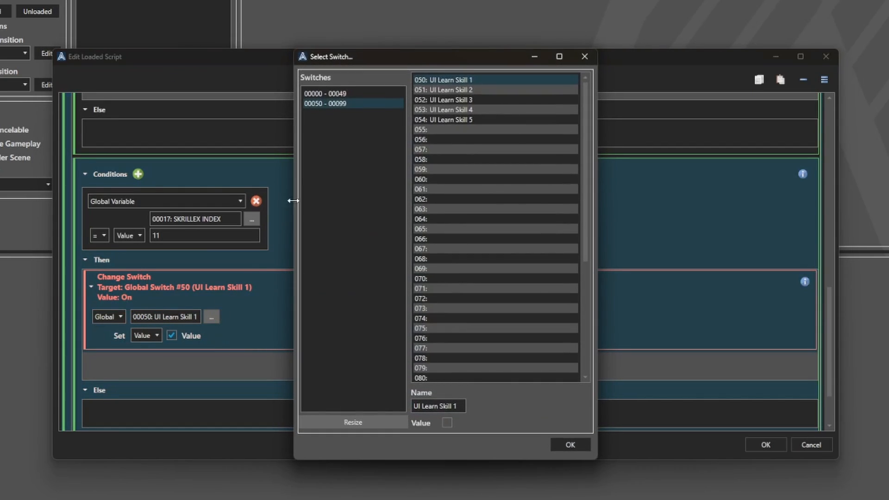
click(429, 92)
click(569, 444)
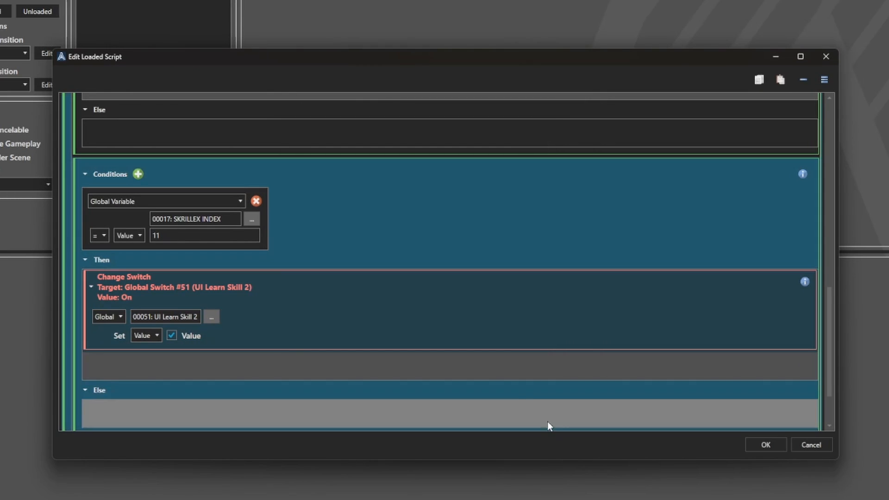
Duplicate the value-11 conditional block directly below itself, inside the Fixed Loop
right_click(268, 178)
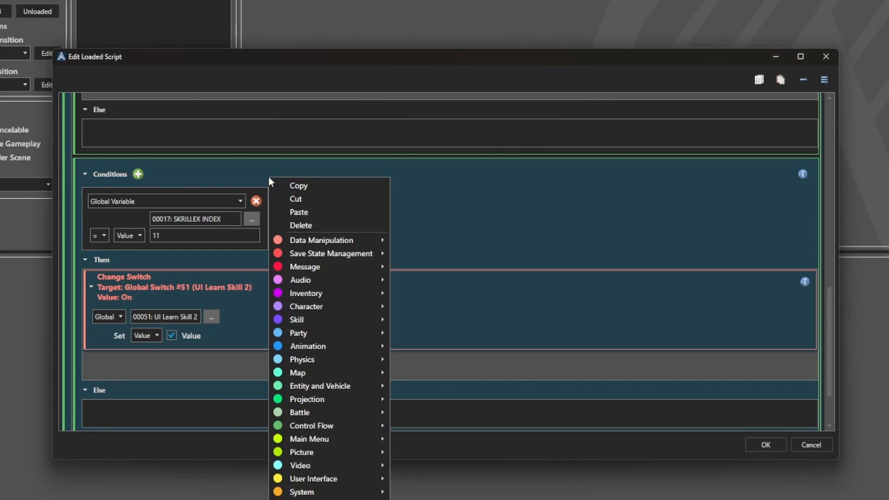
click(315, 190)
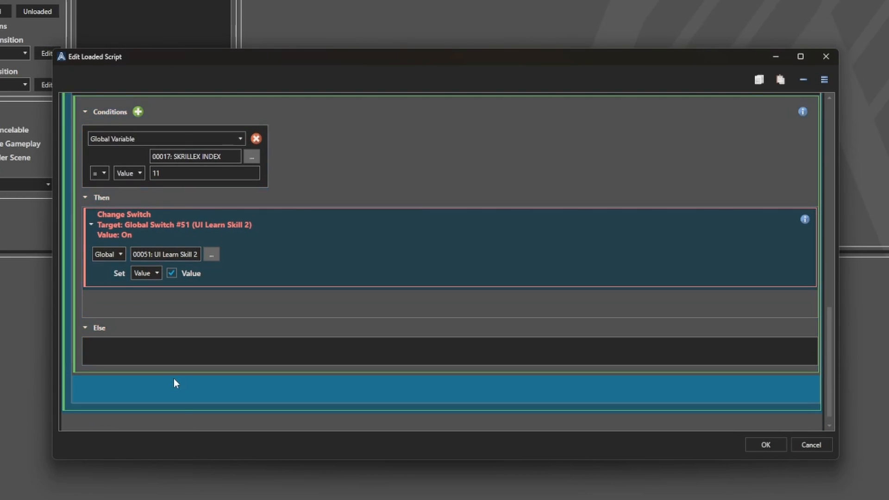
right_click(175, 380)
click(235, 69)
right_click(177, 399)
click(220, 92)
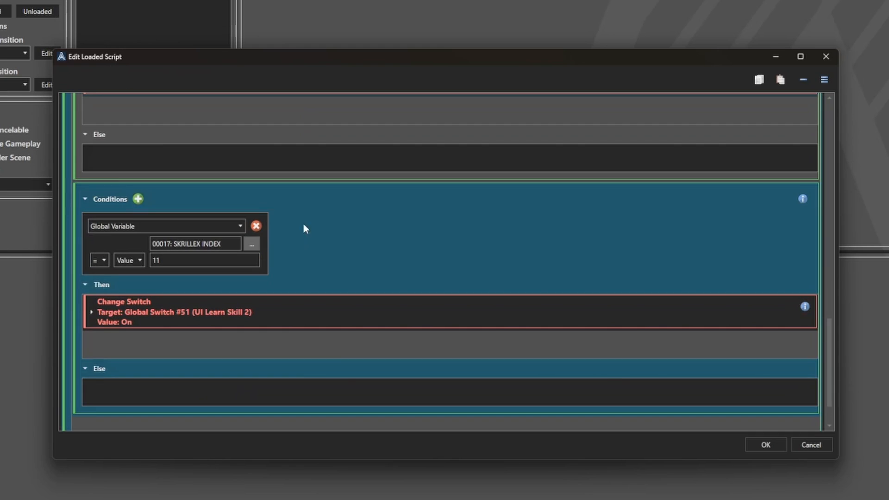
Set the third block's condition value to 12 and its Change Switch target to global switch 052: UI Learn Skill 3
click(220, 259)
double_click(221, 259)
text(12)
click(229, 302)
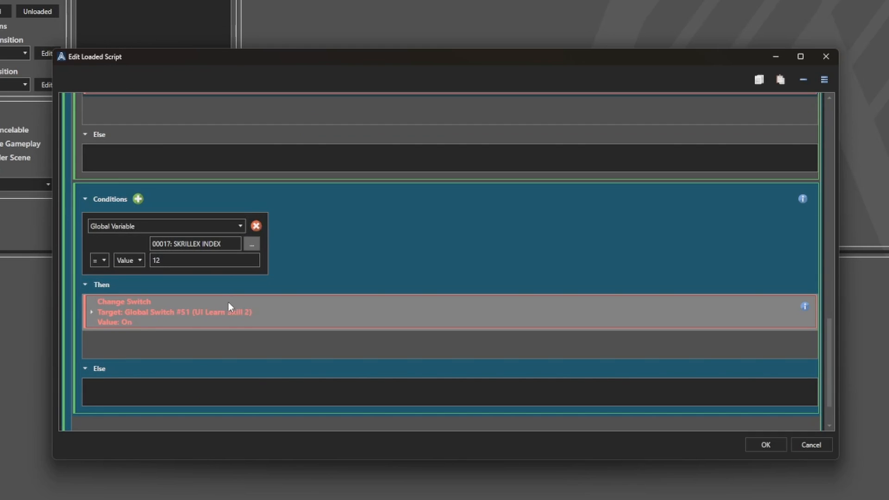
click(212, 342)
click(463, 97)
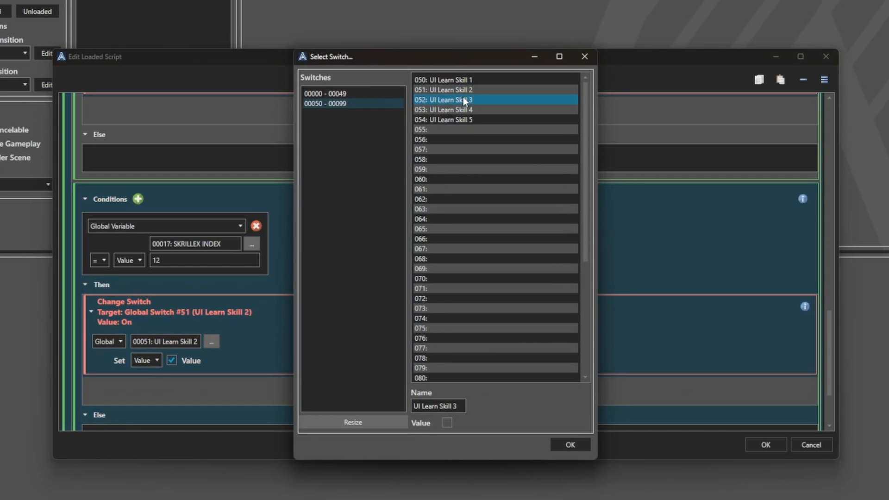
click(570, 447)
scroll(312, 309, down, 2)
scroll(287, 248, up, 2)
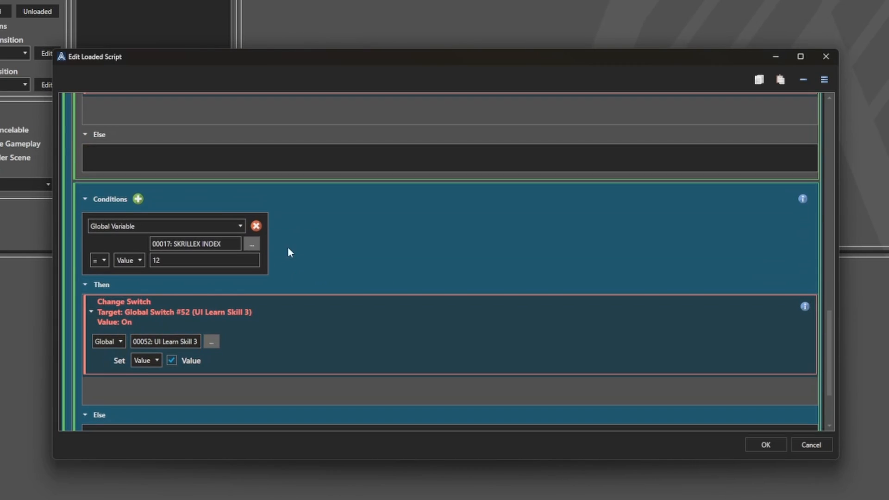
Copy the value-12 conditional block and paste it as a fourth block at the end of the Fixed Loop
right_click(320, 198)
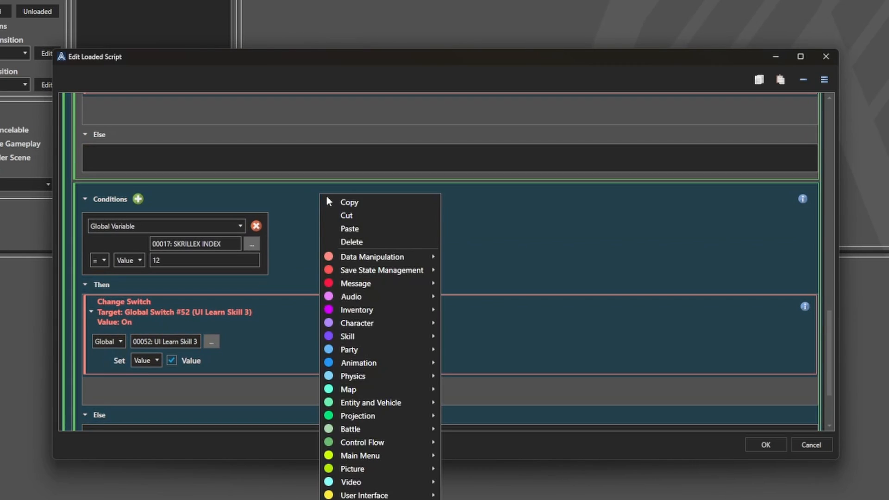
click(368, 205)
scroll(302, 318, down, 3)
right_click(235, 373)
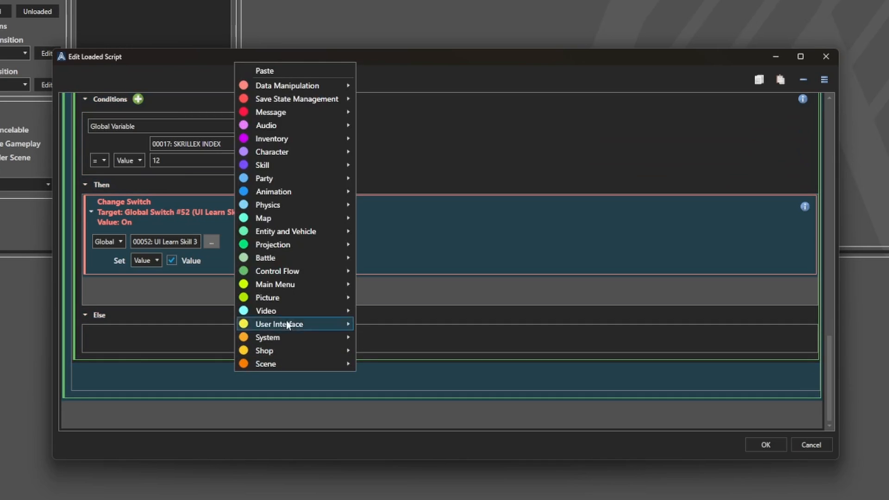
click(303, 69)
Set the fourth block's condition value to 13 and its switch target to 053: UI Learn Skill 4, and save the Loaded script
scroll(296, 139, down, 4)
click(201, 302)
key(BackSpace)
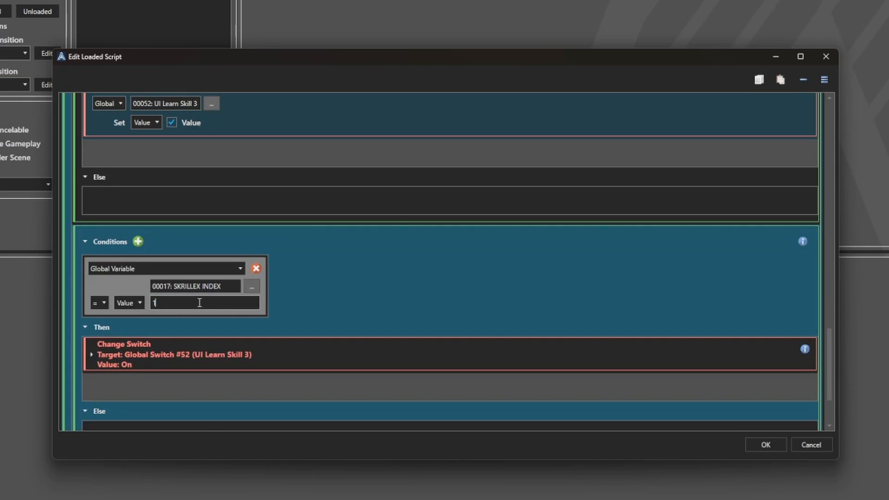
text(3)
click(192, 360)
click(207, 380)
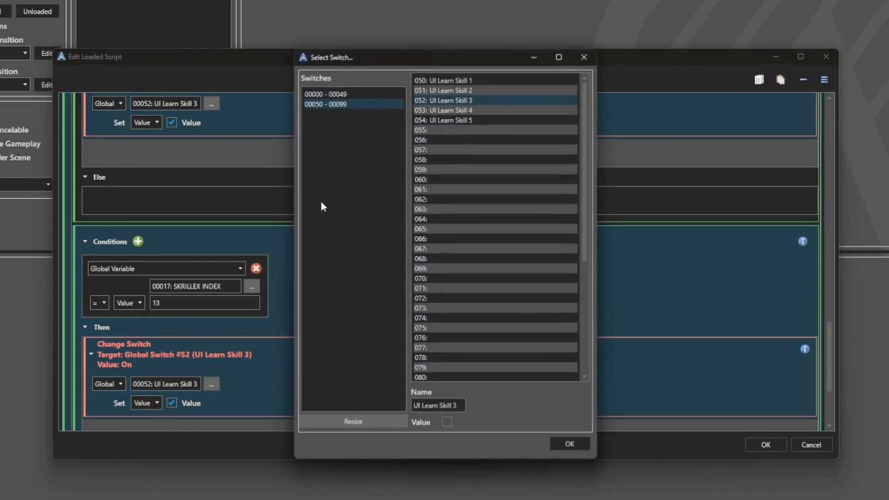
click(449, 110)
click(570, 444)
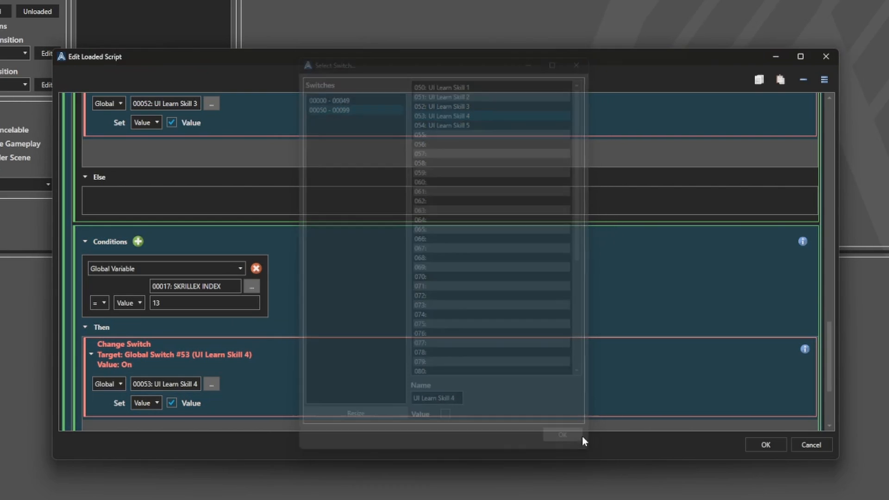
scroll(418, 263, down, 3)
scroll(418, 263, down, 5)
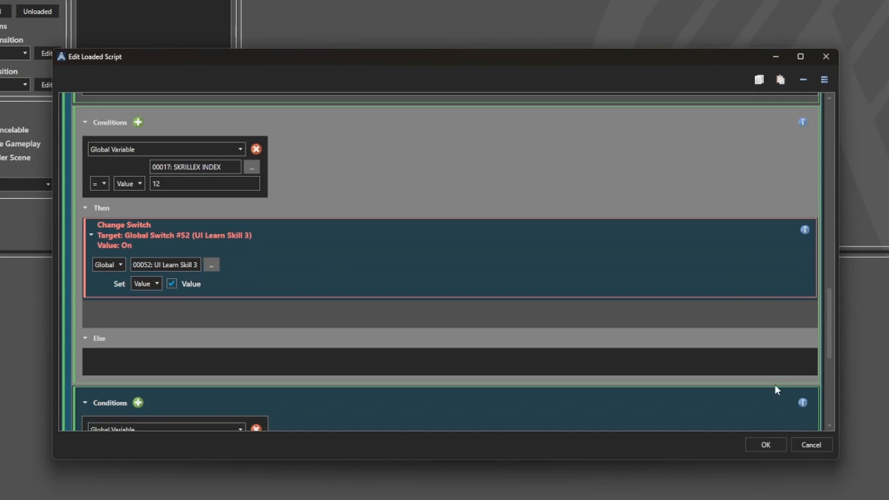
click(775, 444)
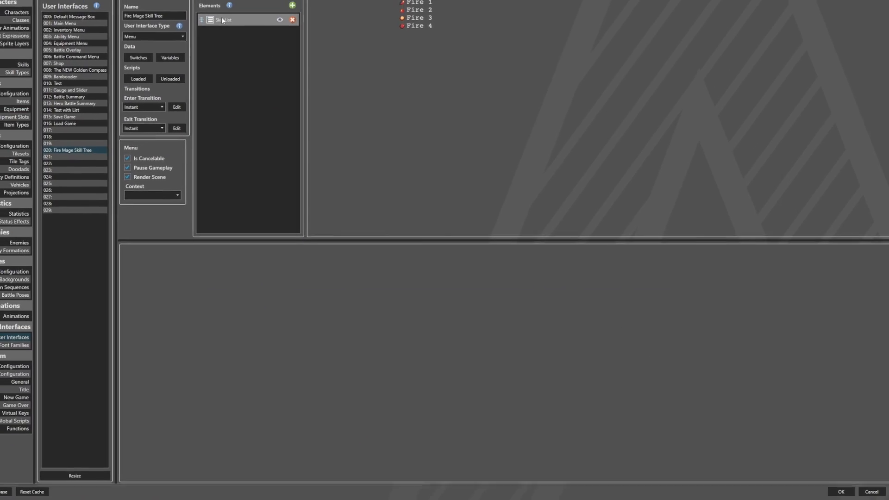
Examine which Disabled Effect switches are assigned to the fire items of the Skill List element
click(222, 20)
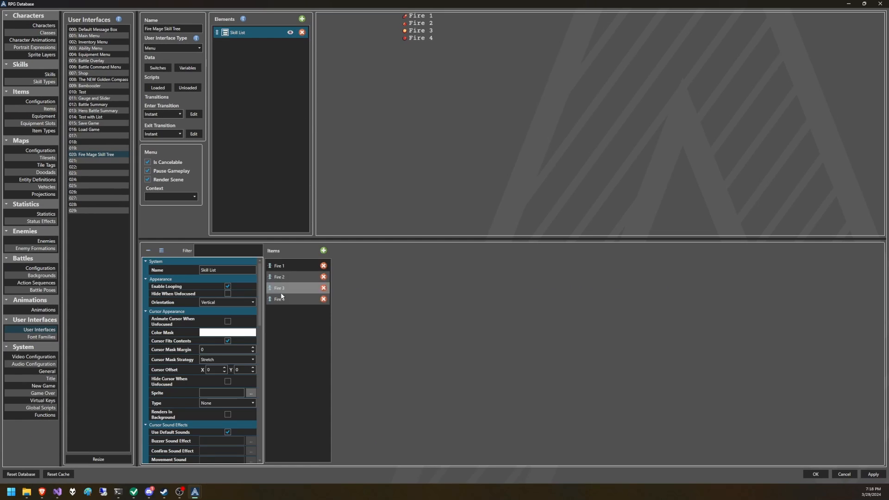
click(280, 266)
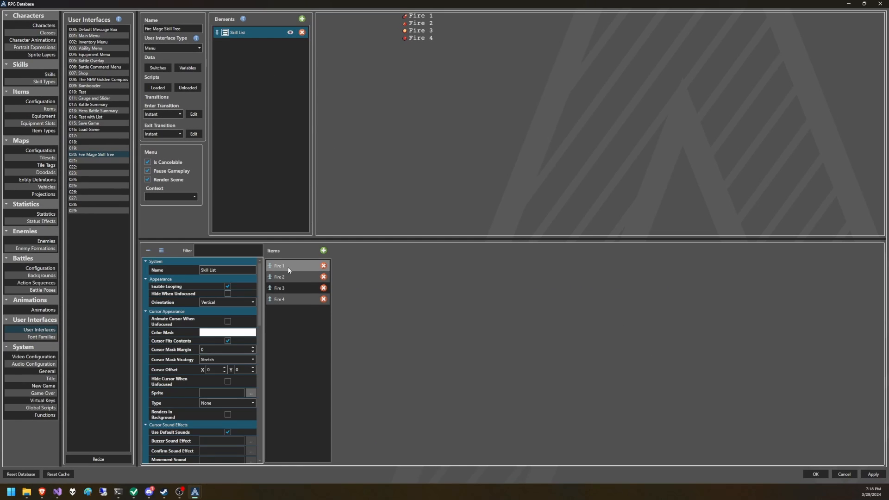
scroll(416, 375, down, 6)
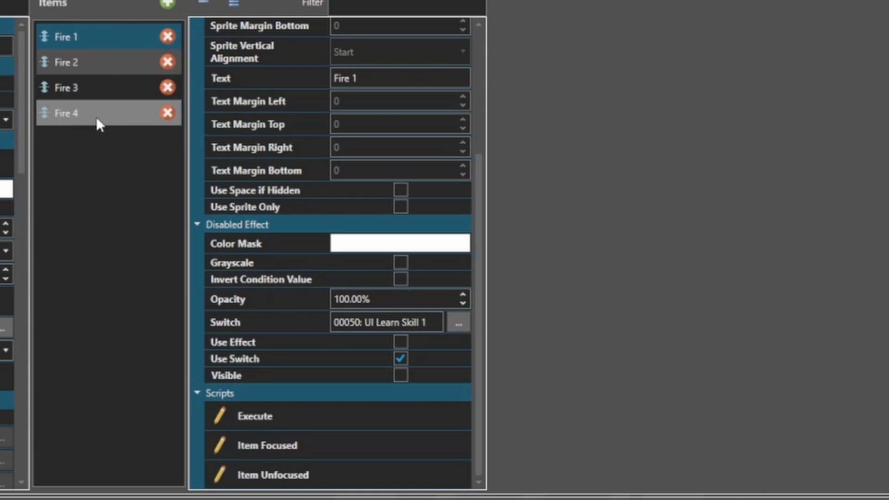
click(95, 115)
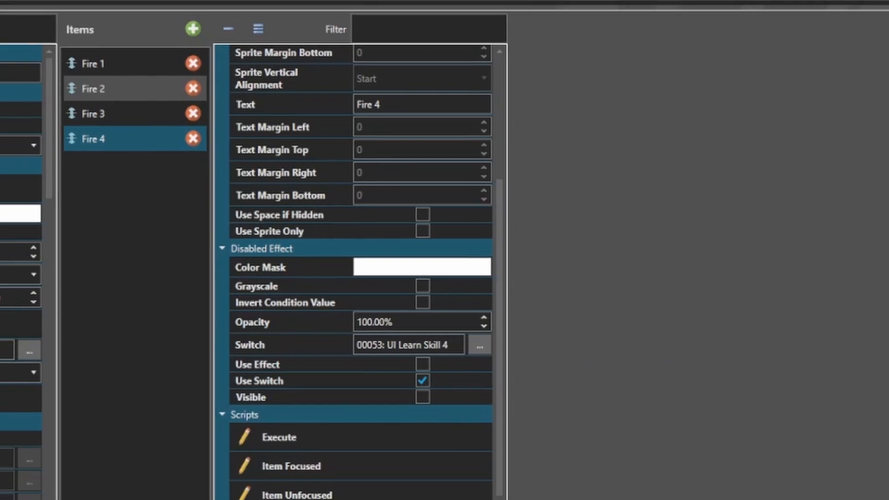
click(81, 115)
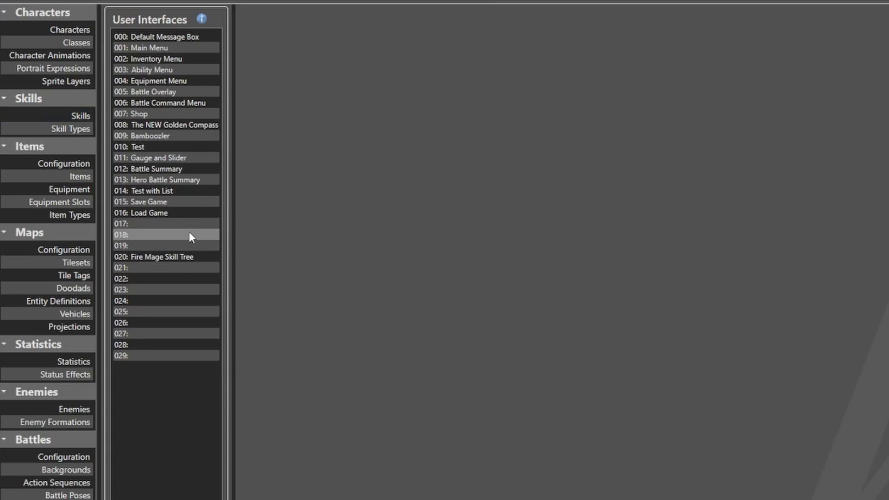
Open the Execute script of the Fire 1 item in the Fire Mage Skill Tree's Skill List
click(183, 267)
click(186, 258)
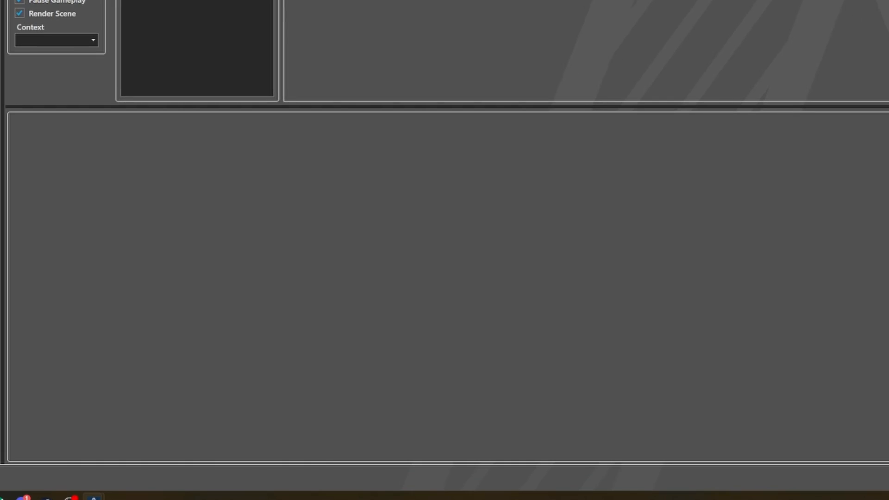
click(428, 45)
click(233, 147)
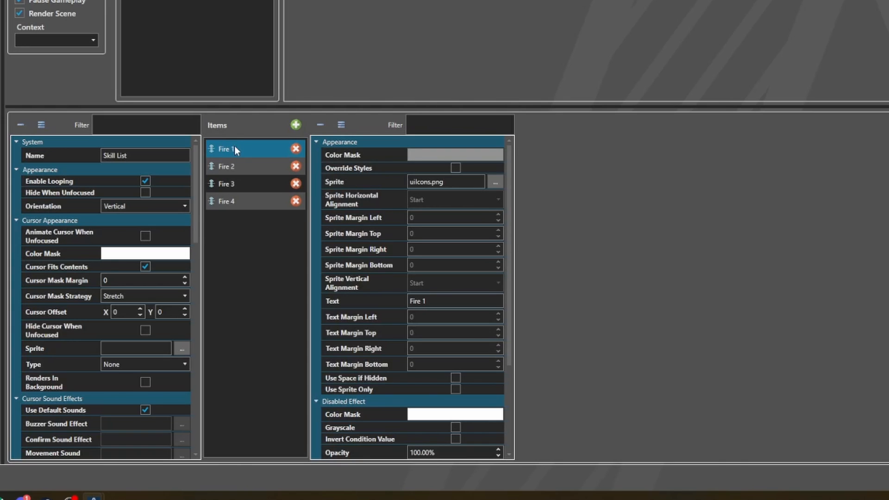
scroll(402, 283, down, 3)
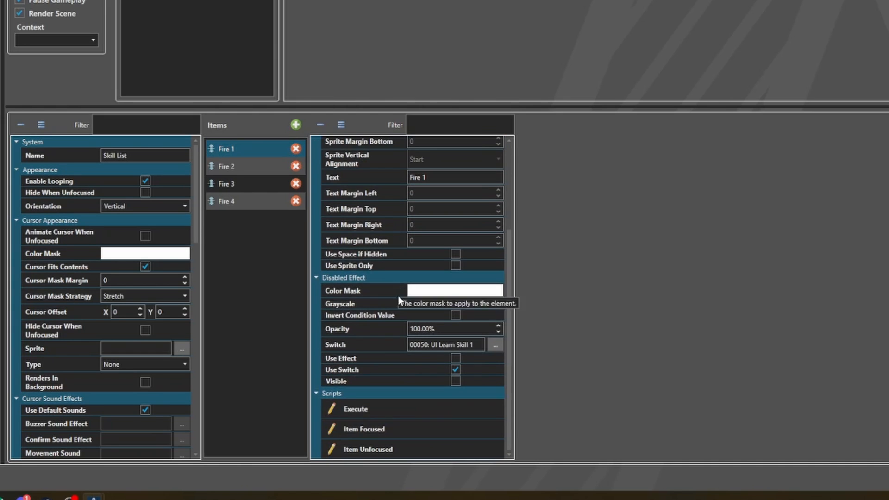
click(368, 404)
Add a Change Skill command that identifies the hero by Unique ID from global variable 001: Hero Unique ID
right_click(598, 158)
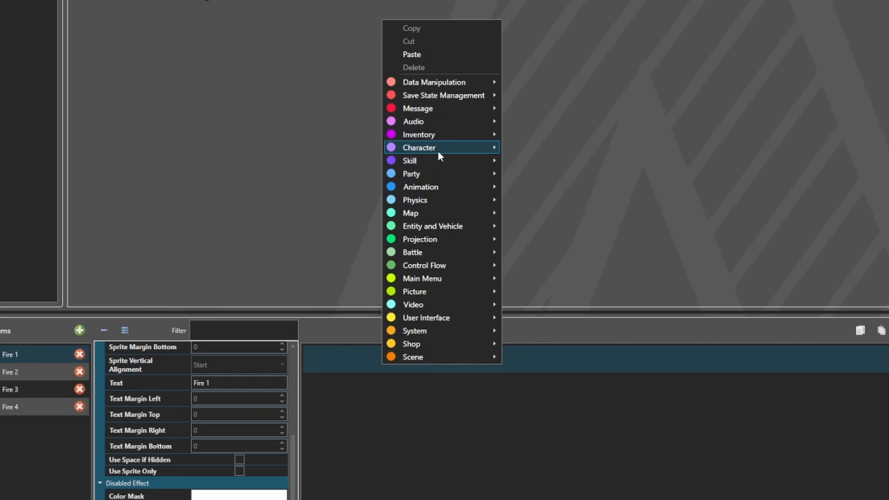
mouse_move(439, 156)
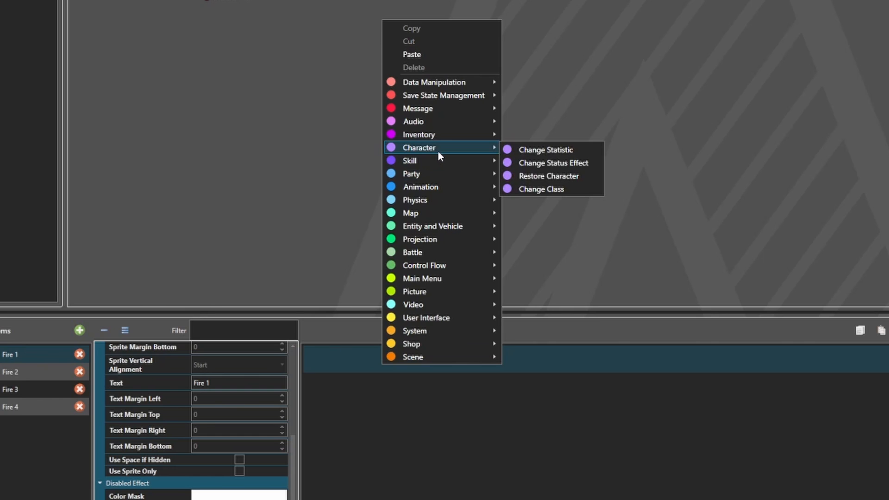
click(520, 162)
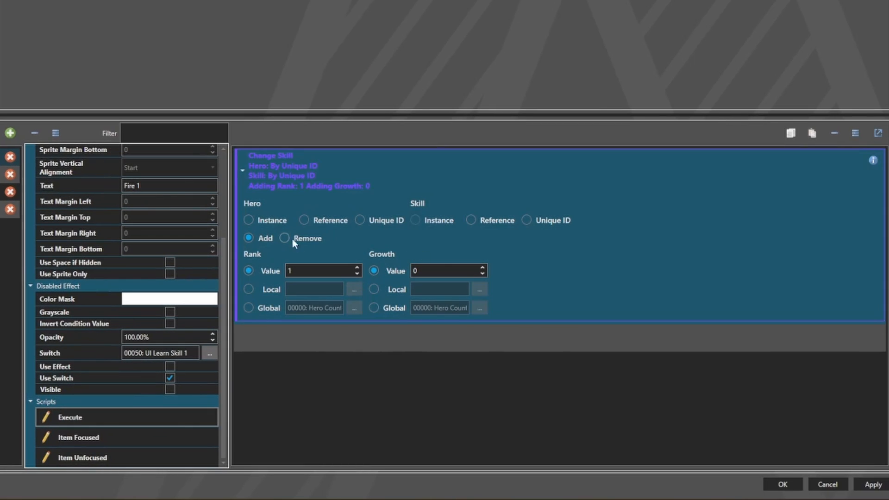
click(371, 222)
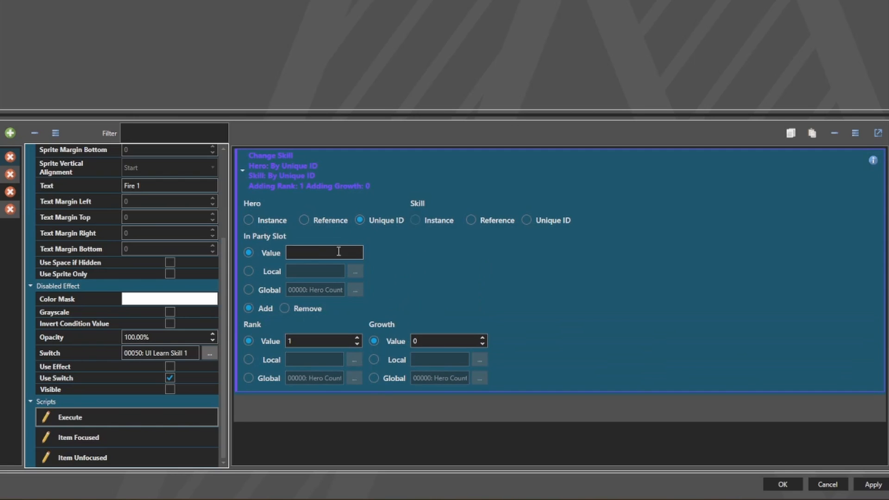
click(260, 291)
click(355, 290)
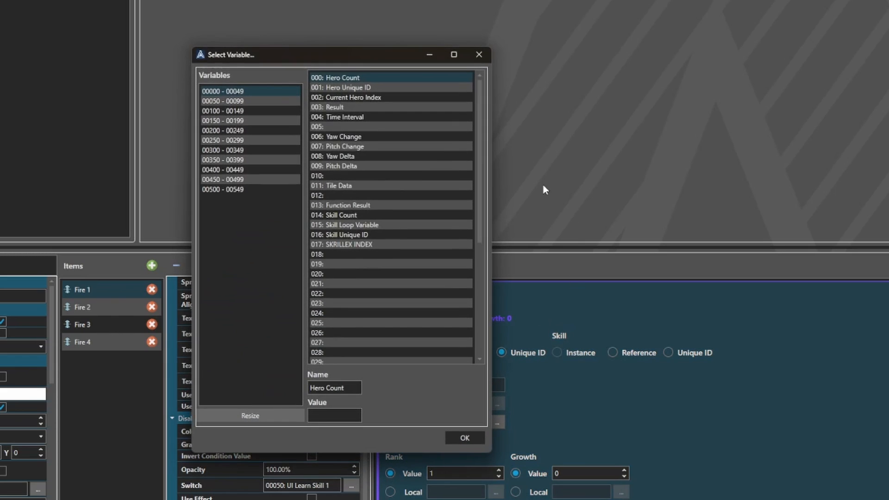
click(366, 88)
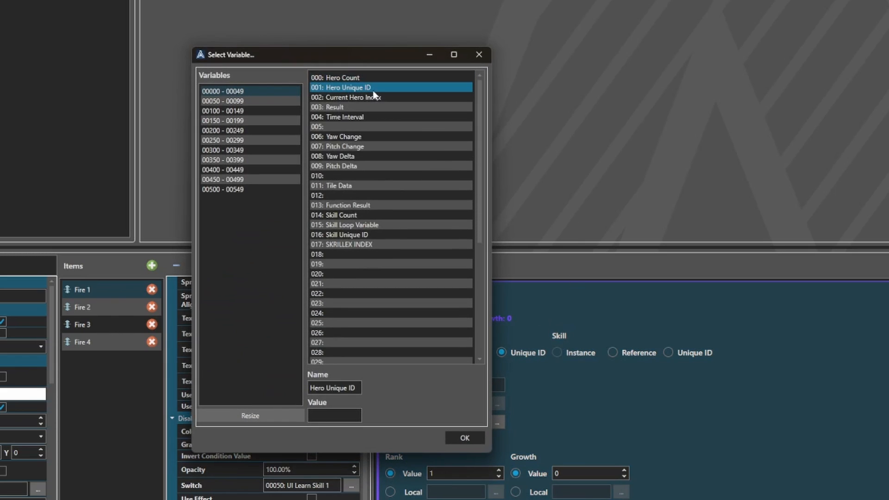
click(464, 438)
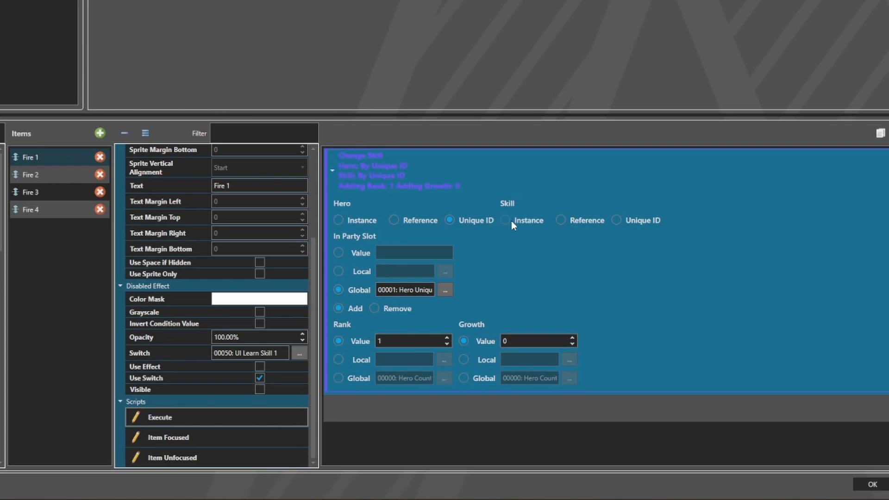
Set the Change Skill command to Add and choose its skill by Reference as Fire 1 from the skill database
click(348, 309)
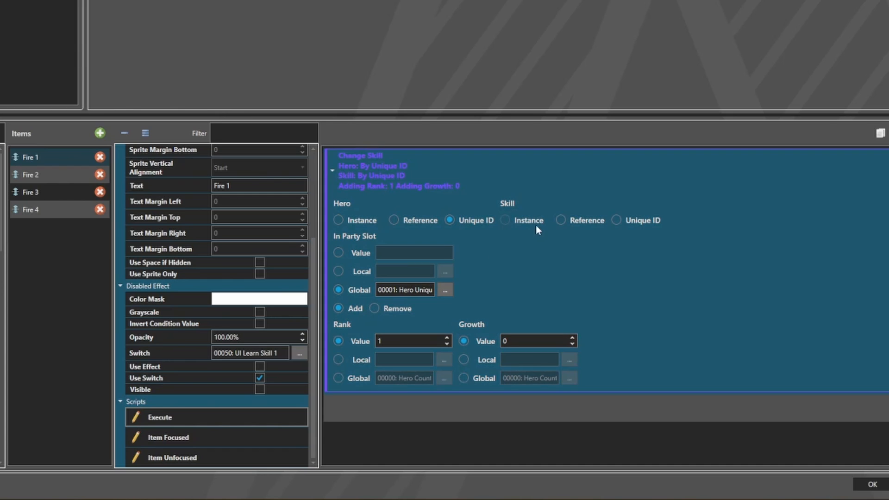
click(560, 221)
click(615, 252)
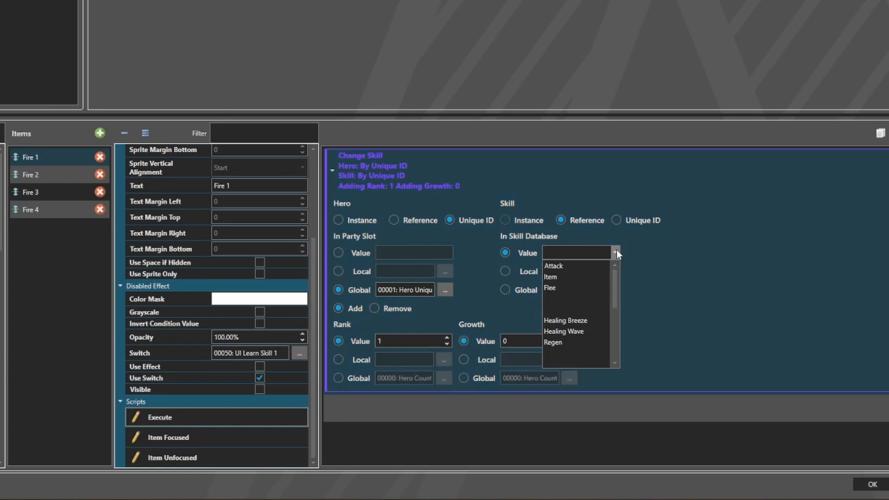
scroll(583, 320, down, 2)
click(575, 318)
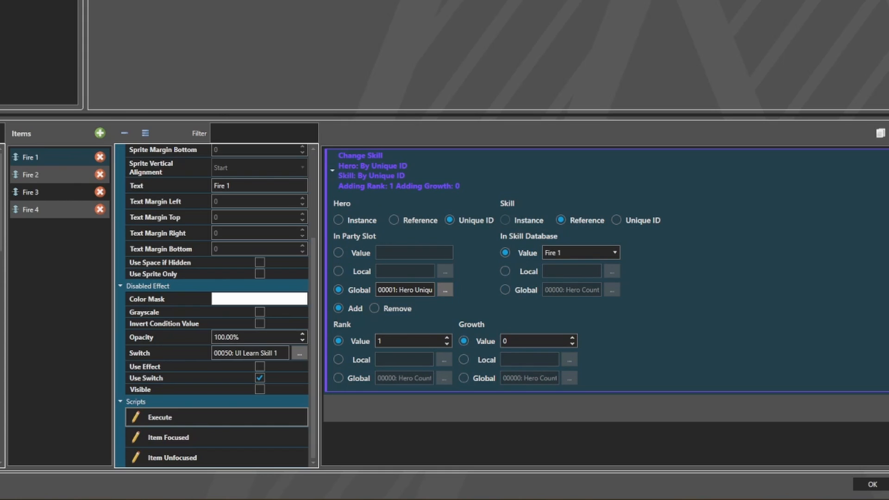
Add a Refresh User Interface Element Context command below the Change Skill command, targeting the Skill List element
click(407, 418)
right_click(408, 418)
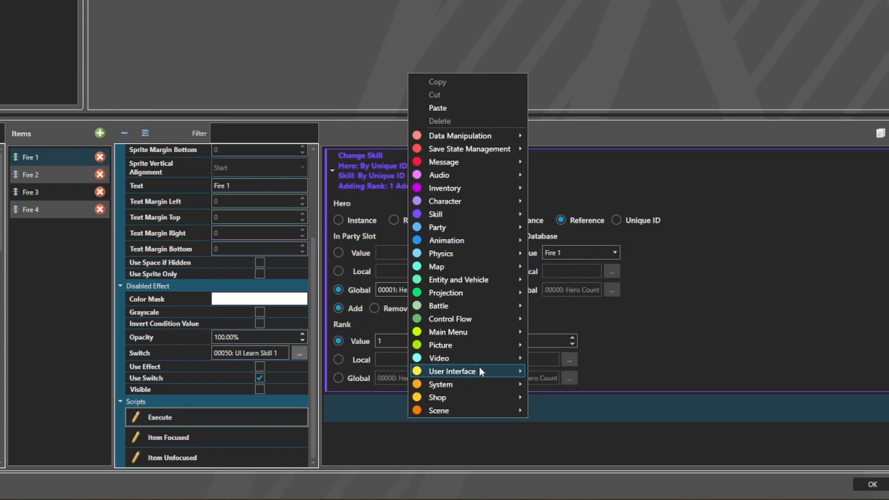
mouse_move(480, 369)
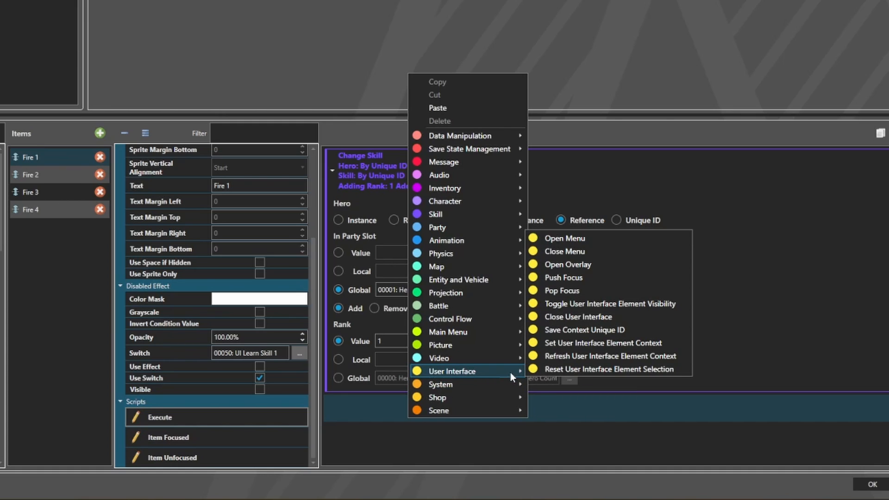
click(599, 356)
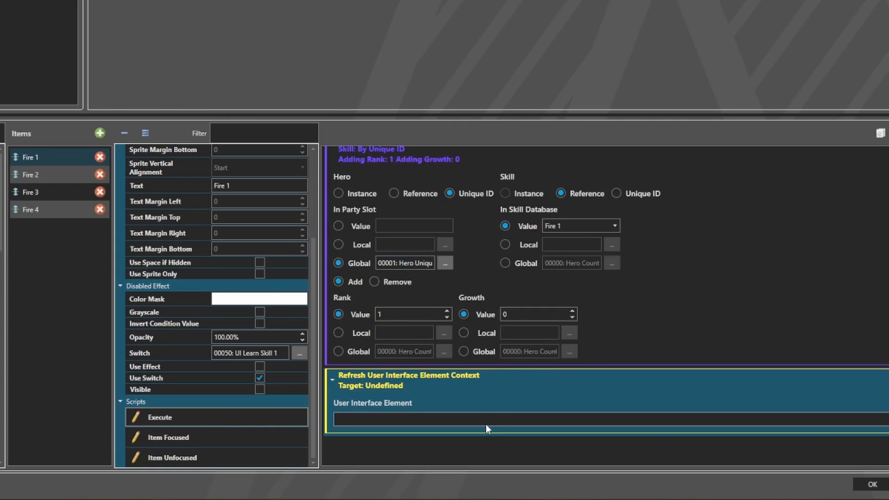
click(486, 424)
click(446, 434)
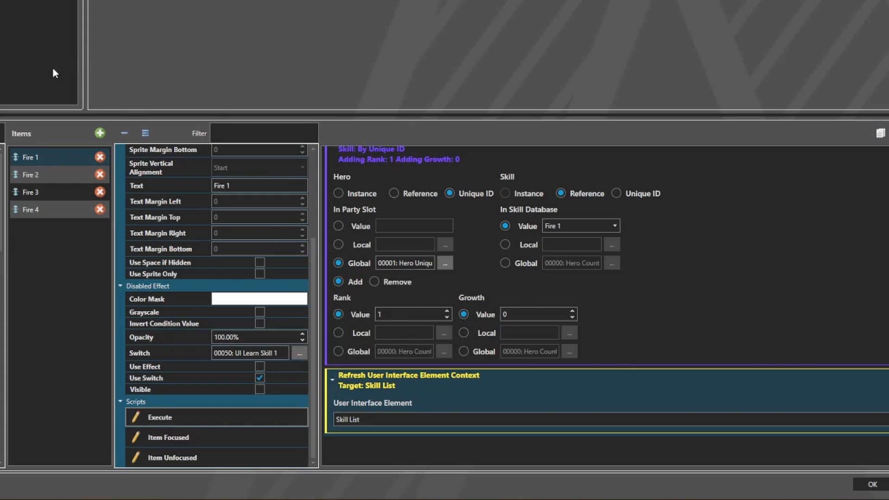
Paste the Change Skill and Refresh Context commands into Fire 2's Execute script and set the skill to Fire 2
click(42, 175)
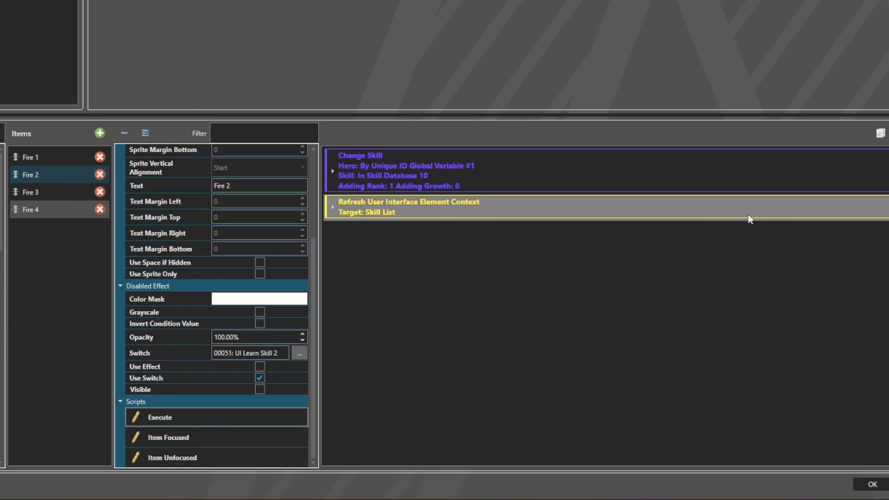
click(522, 192)
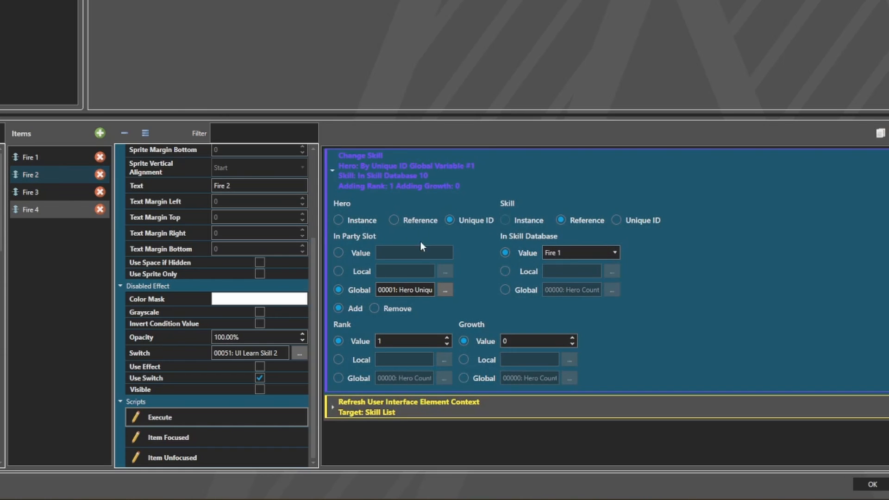
click(591, 250)
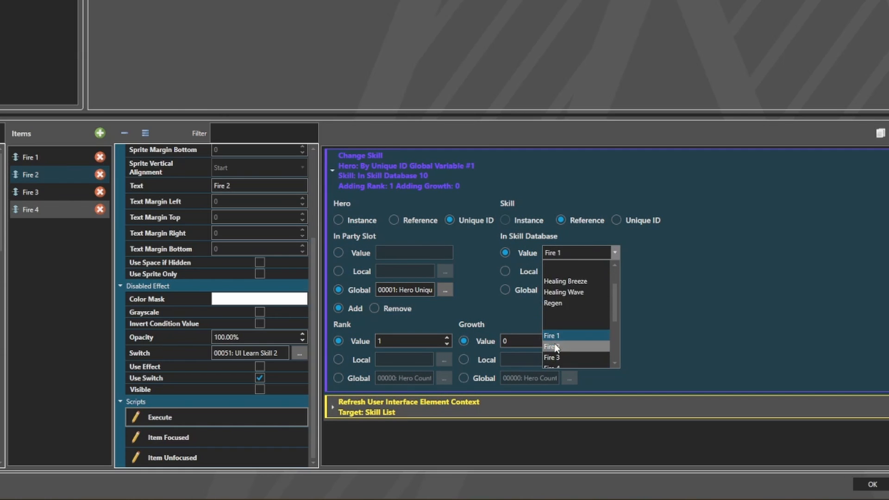
click(555, 347)
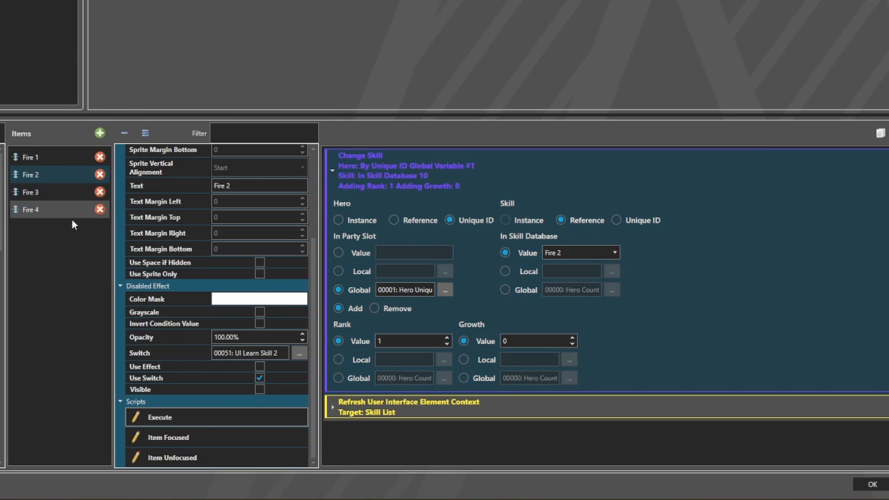
Paste the same two commands into Fire 3's Execute script and set the Change Skill command's skill to Fire 3
click(59, 197)
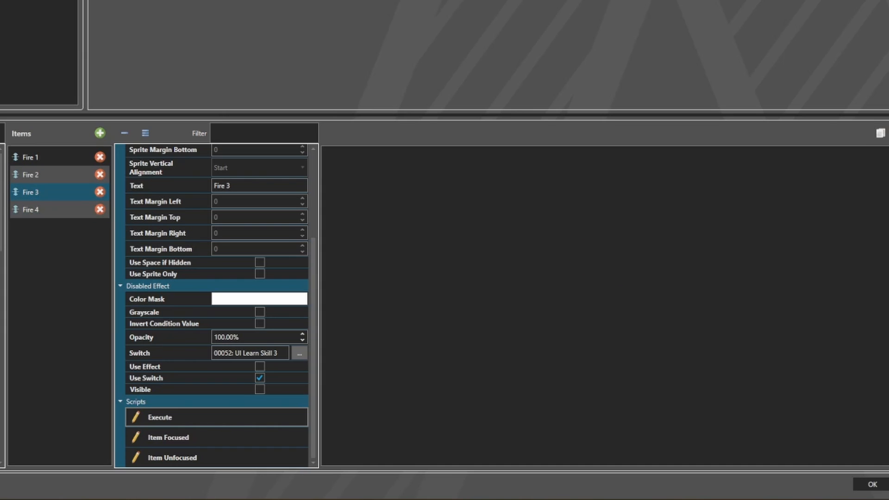
click(598, 175)
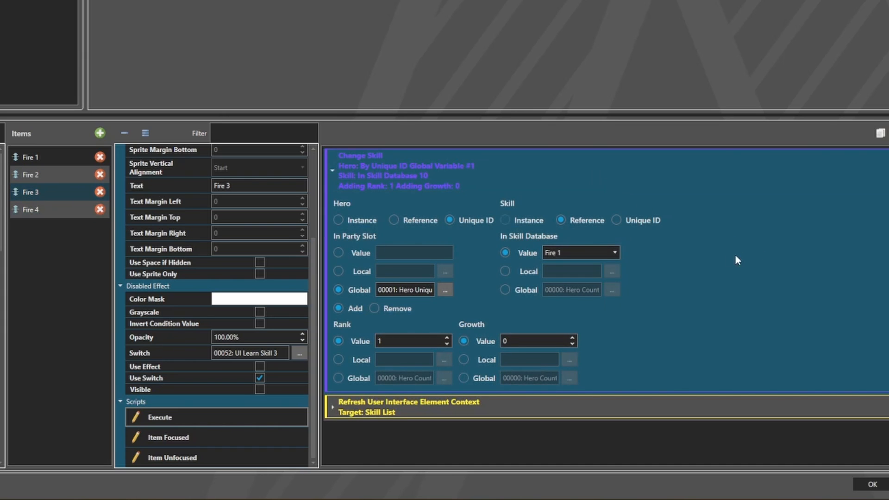
click(620, 253)
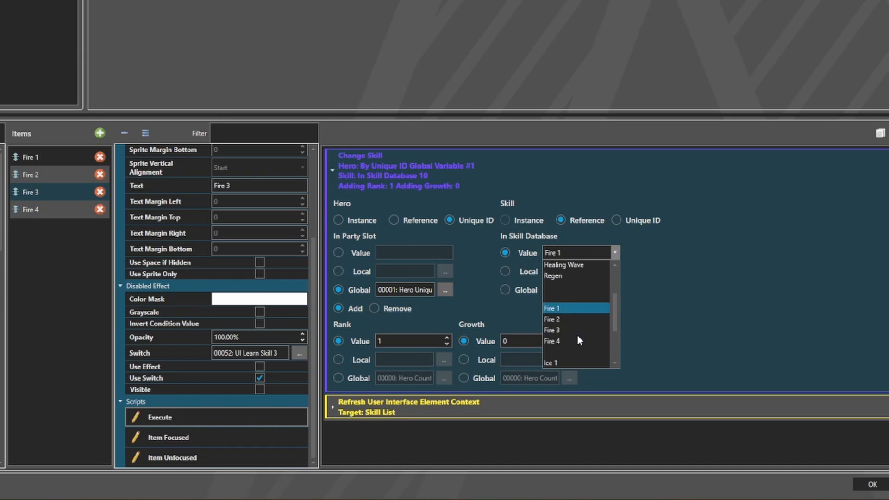
click(569, 330)
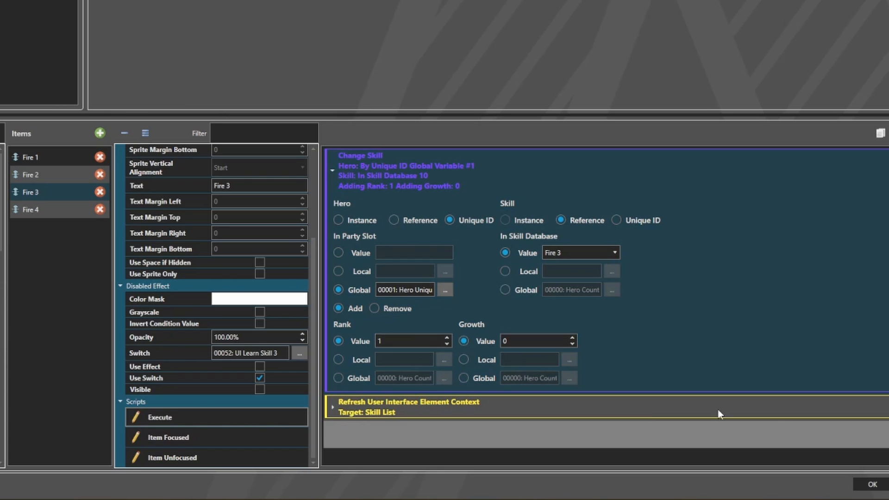
Paste the two commands into Fire 4's Execute script and set the Change Skill command's skill to Fire 4
click(45, 211)
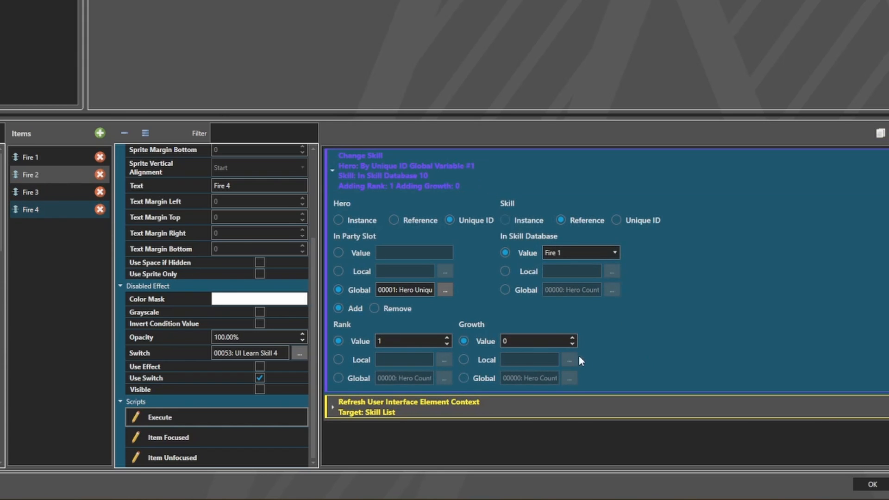
click(577, 254)
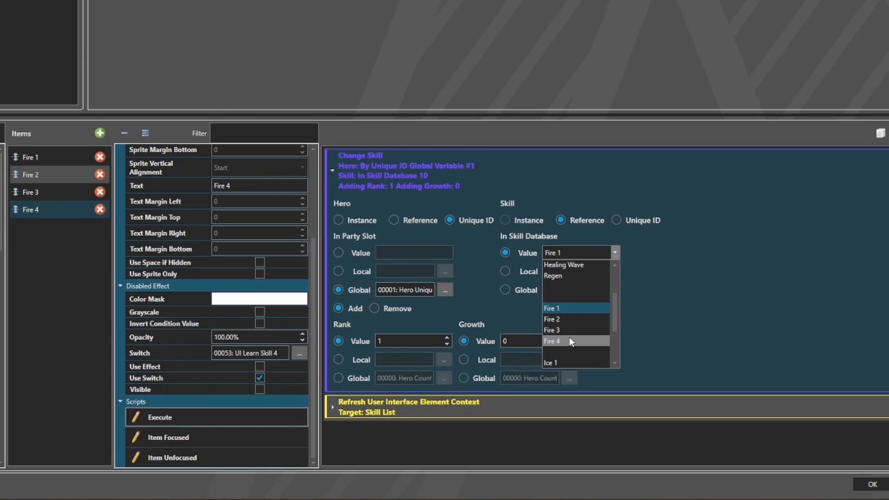
click(565, 341)
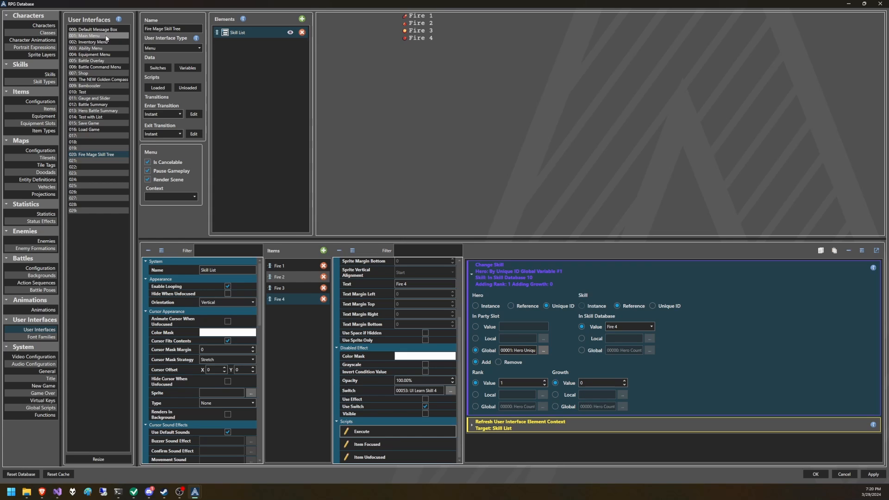
Open the Execute script of the Party Characters element in the Main Menu user interface
click(93, 35)
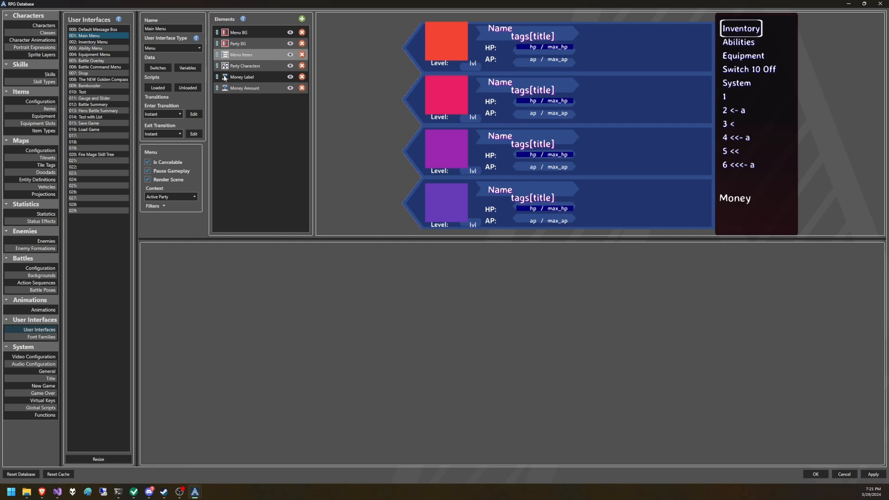
click(245, 54)
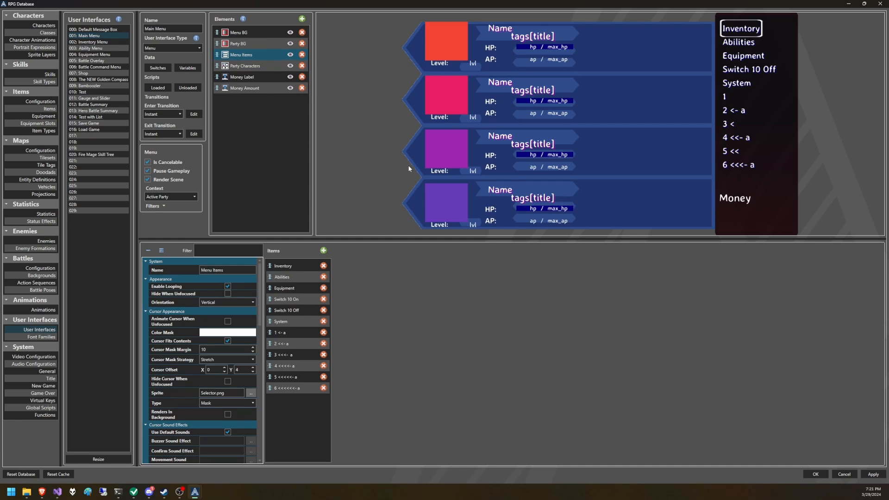
click(295, 276)
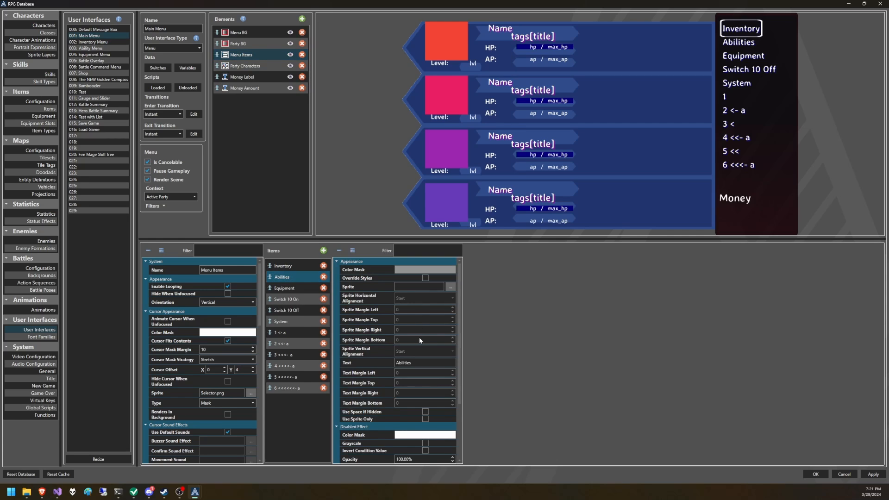
scroll(420, 341, down, 3)
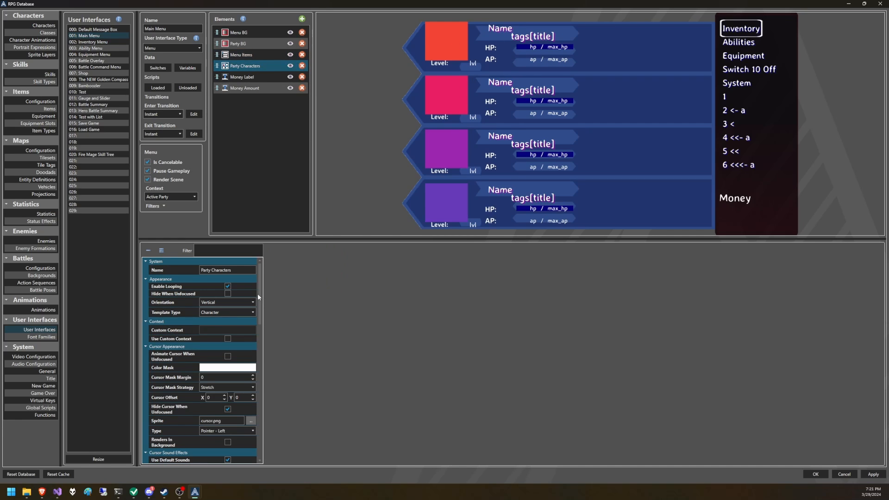
drag(258, 294, 262, 432)
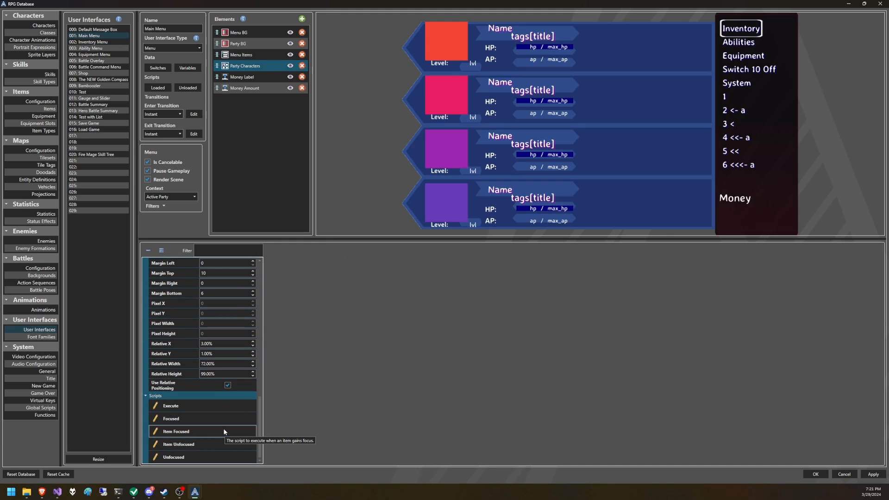
click(222, 407)
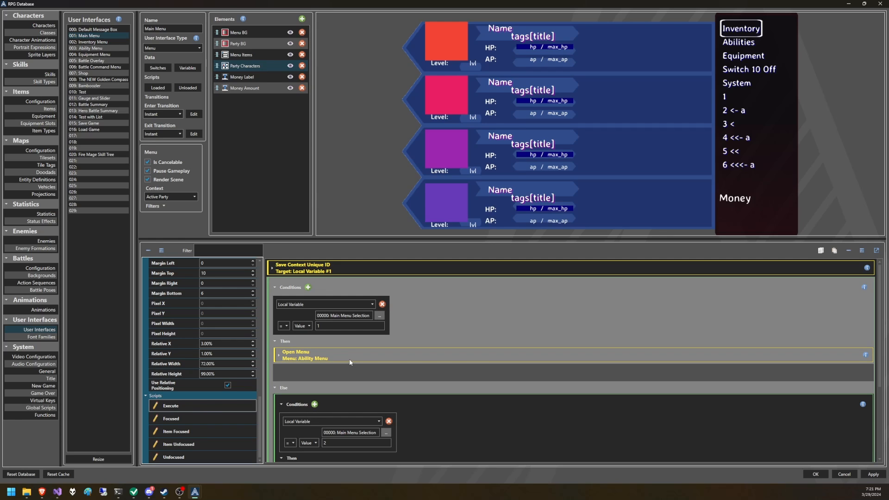
Add an Open Menu command for the Fire Mage Skill Tree to the Then branch where Main Menu Selection equals 1
scroll(349, 359, down, 1)
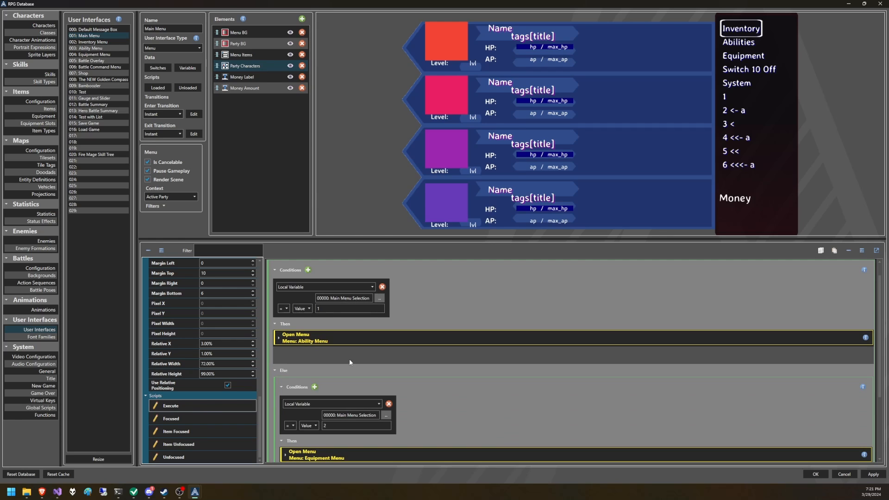
click(319, 343)
click(280, 338)
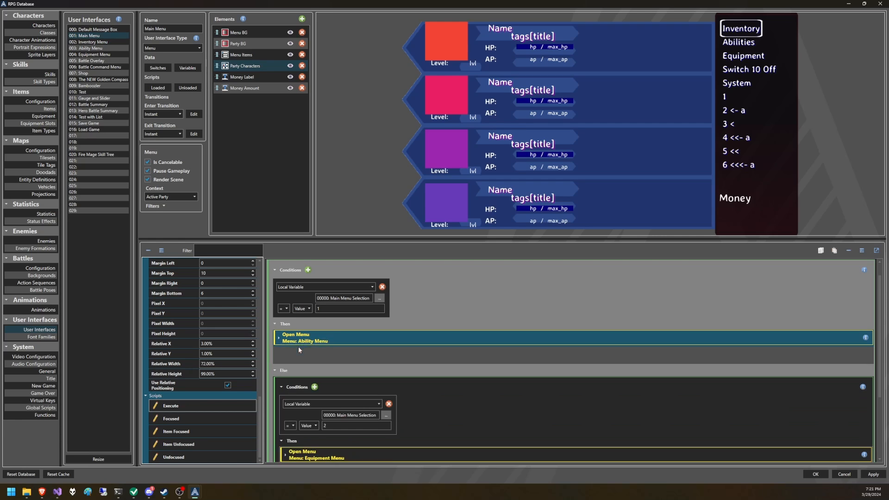
right_click(293, 351)
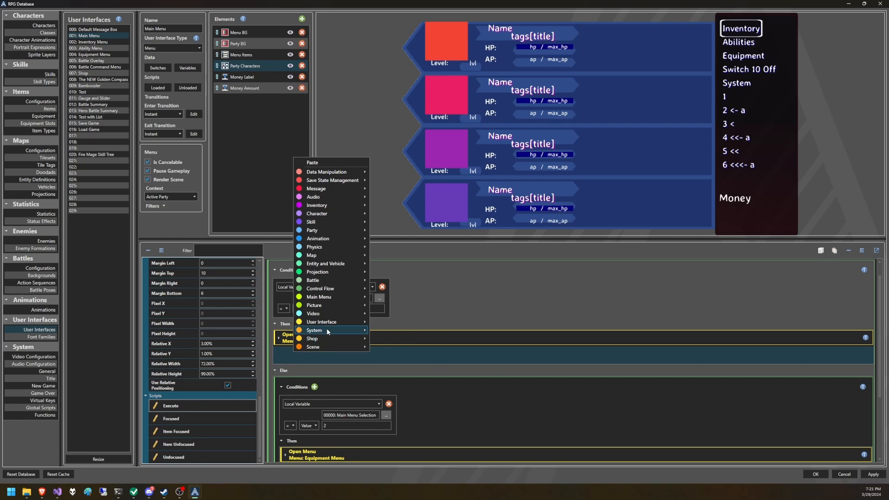
mouse_move(333, 323)
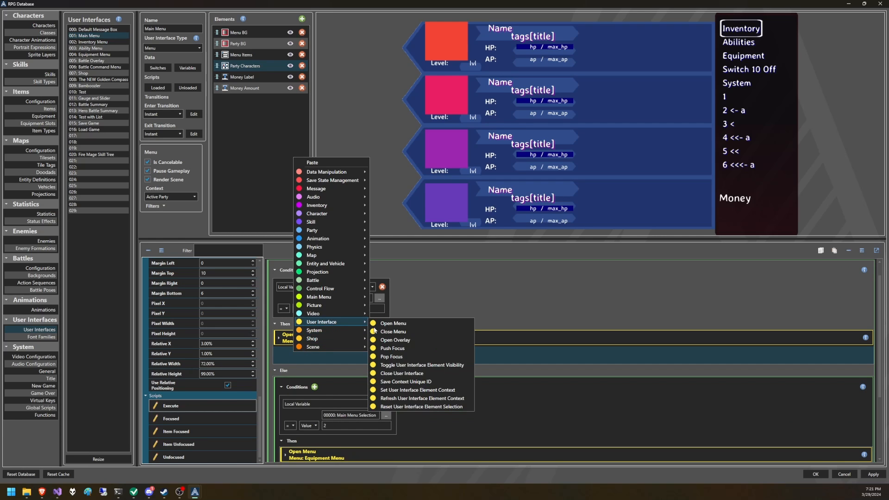
click(401, 325)
click(326, 380)
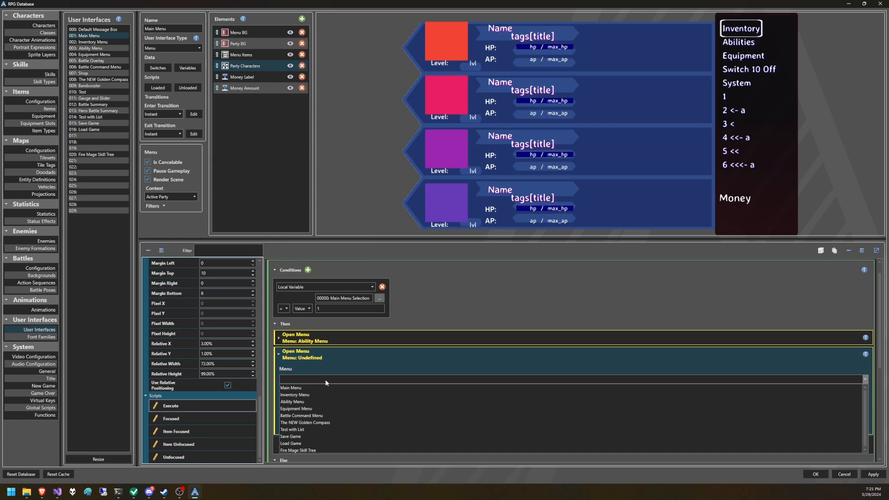
click(302, 449)
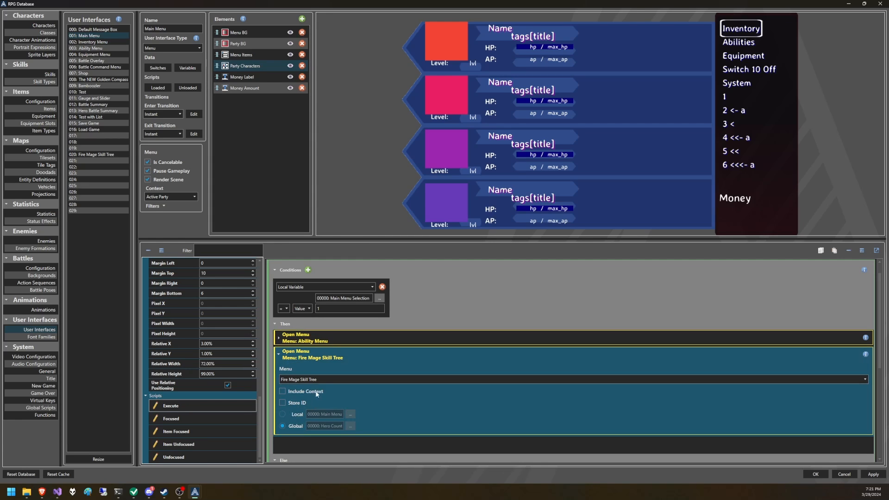
Delete the Open Menu command targeting the Ability Menu from the Main Menu Selection equals 1 branch
click(340, 338)
right_click(341, 338)
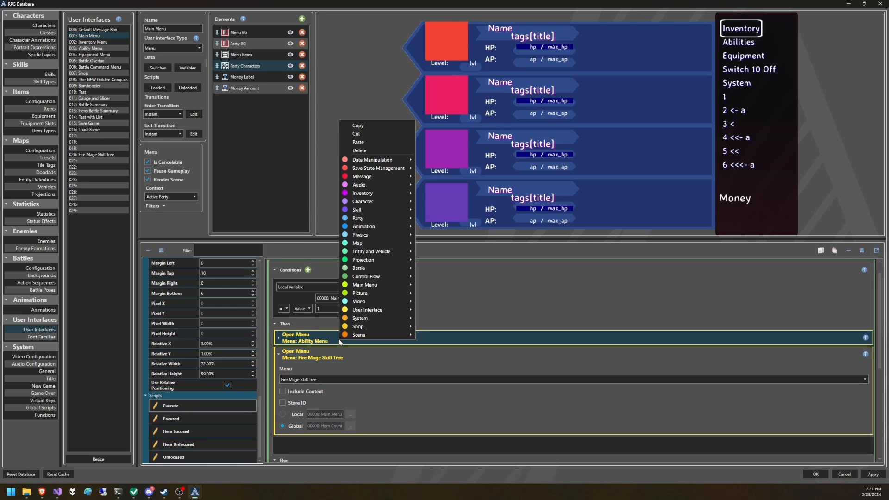
click(366, 150)
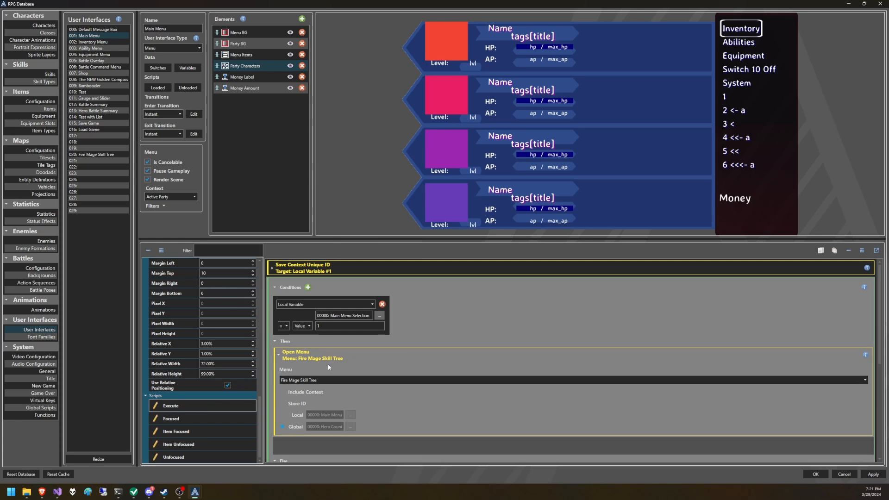
Make the Save Context Unique ID command store to global variable 001: Hero Unique ID
click(332, 265)
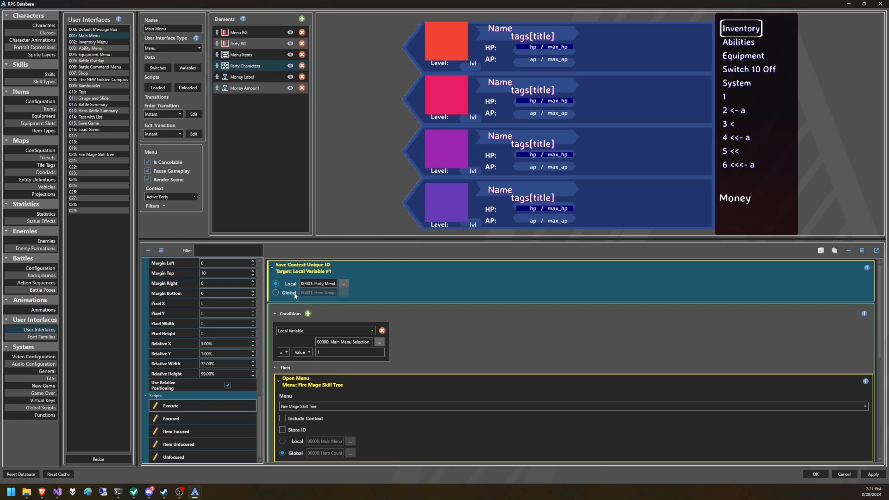
click(295, 296)
click(343, 292)
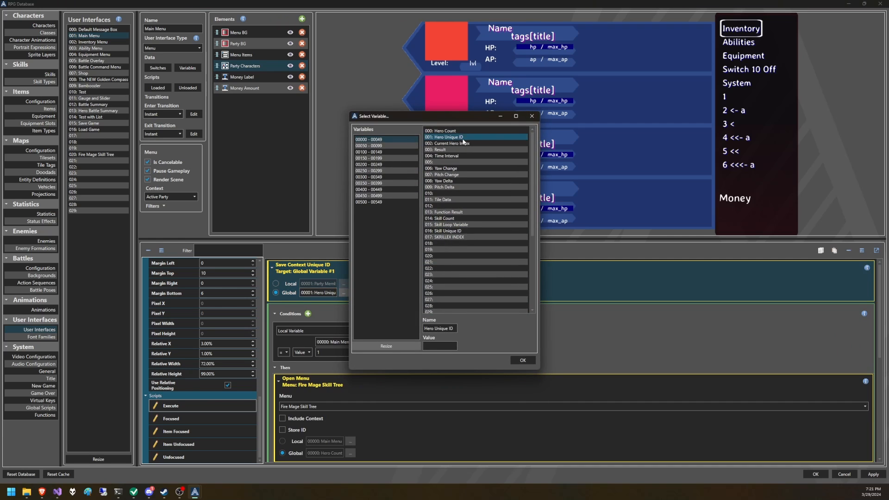
click(522, 360)
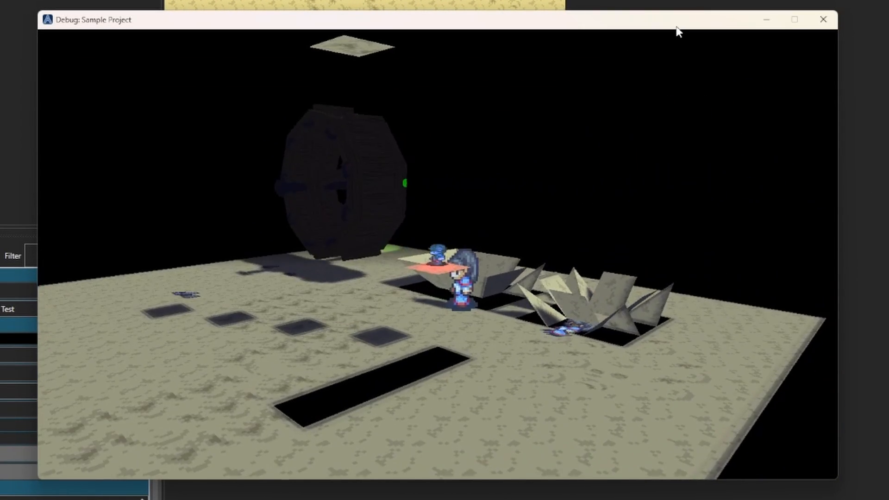
Playtest the skill tree in the debug game by choosing Abilities and a party hero from the main menu, and return to the map
key(Escape)
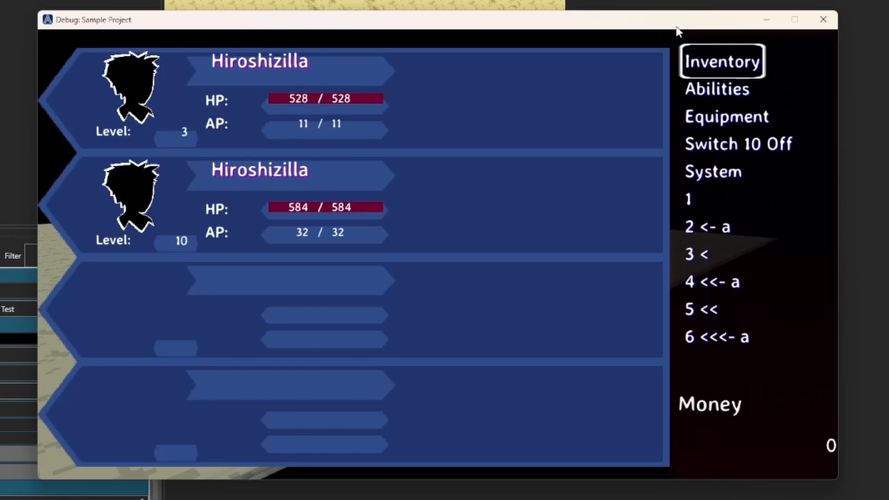
key(Down)
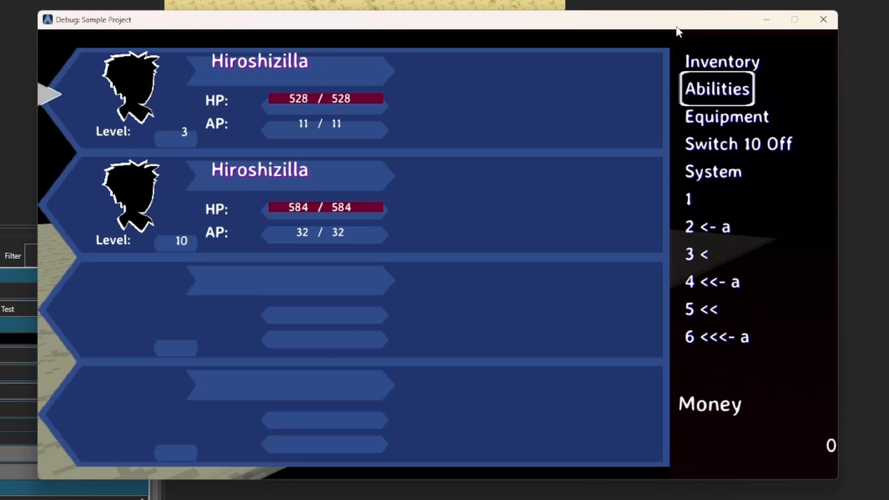
key(Down)
key(Escape)
key(Down)
key(Up)
key(Return)
key(Up)
key(Down)
key(Escape)
key(Up)
key(Down)
key(Return)
key(Down)
key(Escape)
key(Escape)
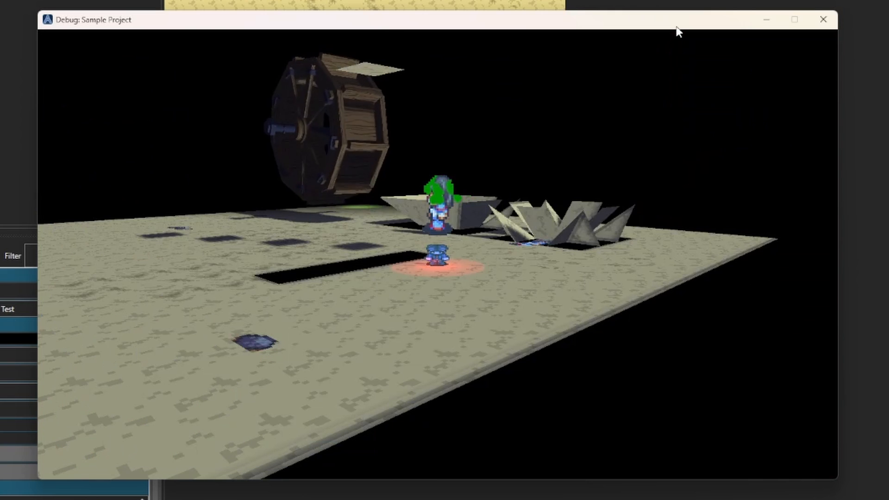
Recheck Abilities in the in-game main menu, leave the menu and close the debug game
key(Escape)
key(Down)
key(Return)
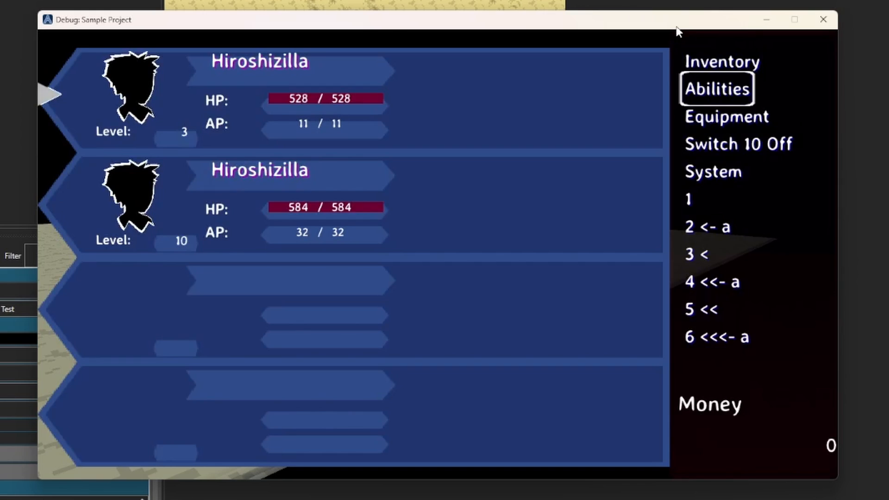
key(Escape)
key(Escape)
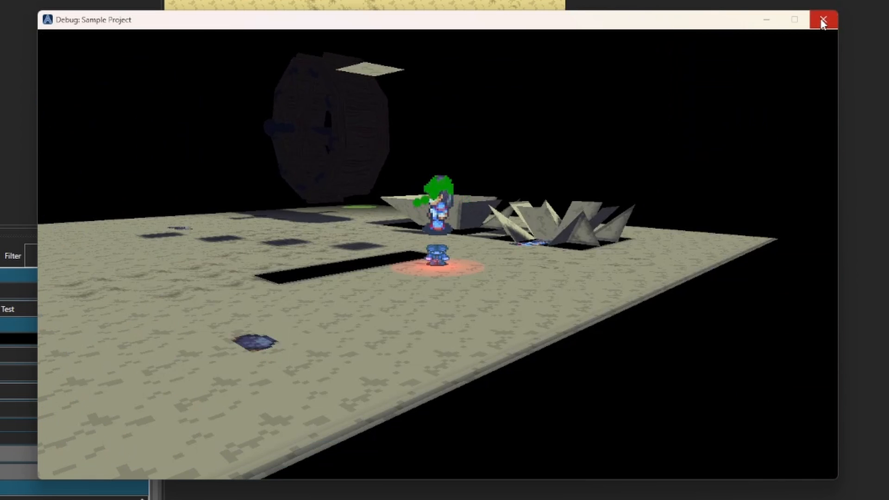
click(822, 20)
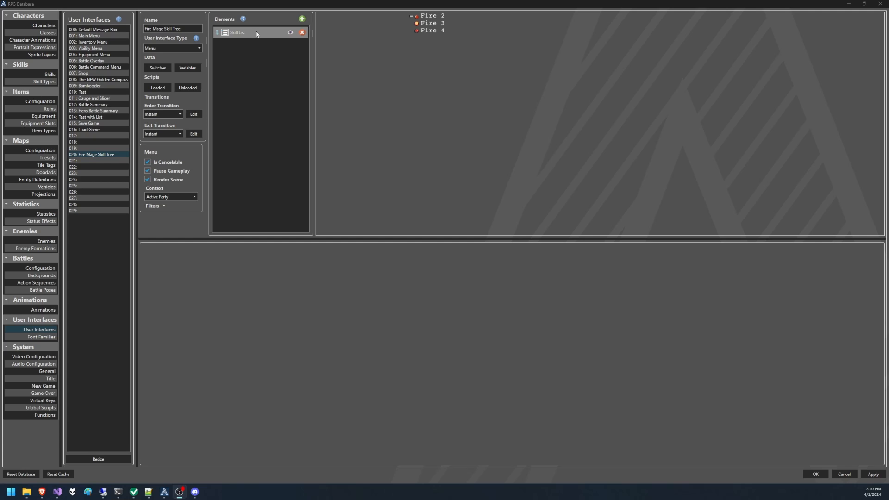
Examine the position settings of the Skill List and the disabled effect settings of its Fire 1 and Fire 2 items
click(257, 33)
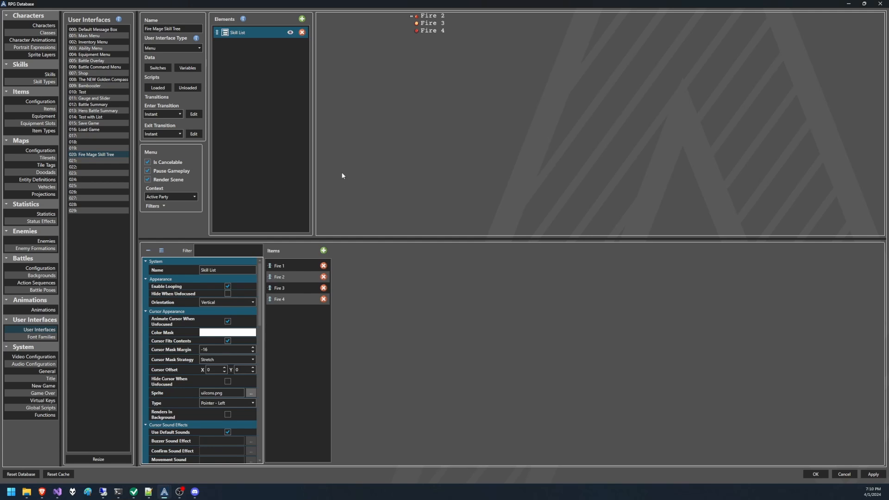
scroll(260, 279, down, 10)
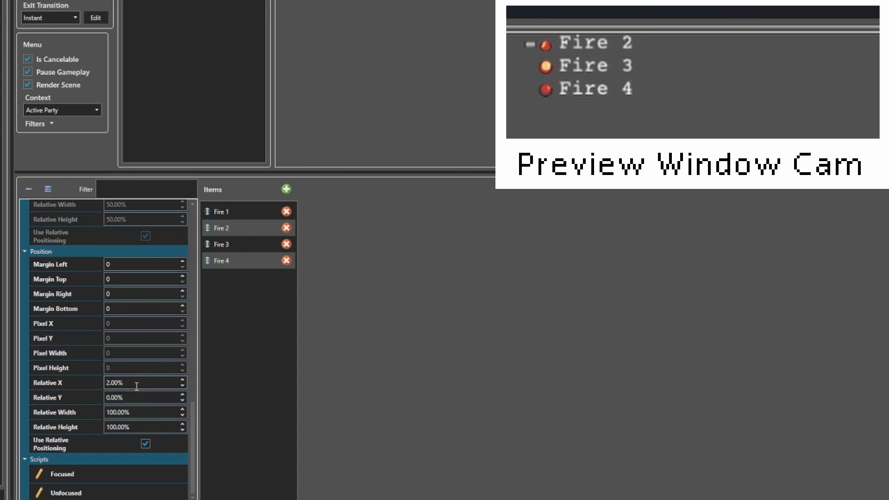
key(Down)
click(234, 213)
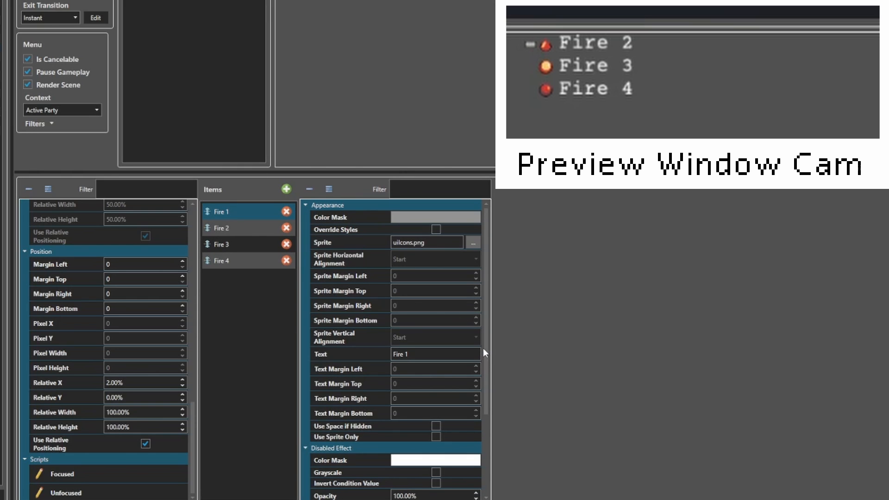
scroll(485, 355, down, 2)
scroll(488, 356, up, 1)
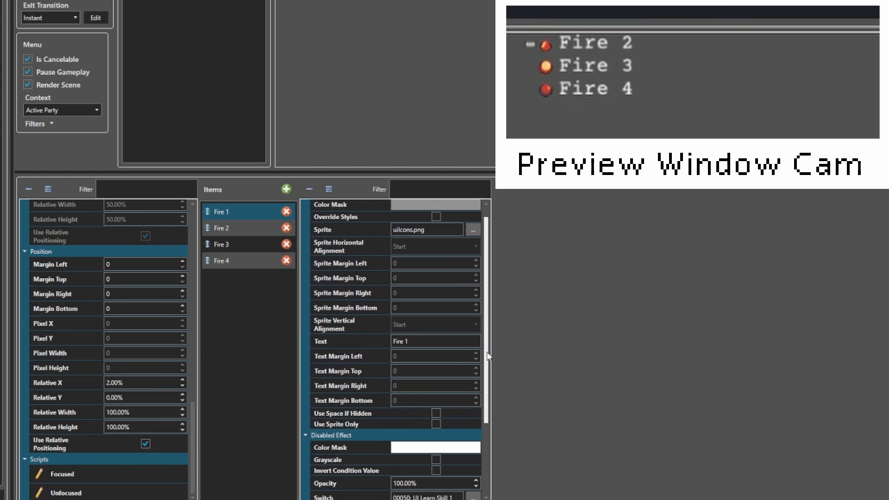
scroll(489, 370, down, 5)
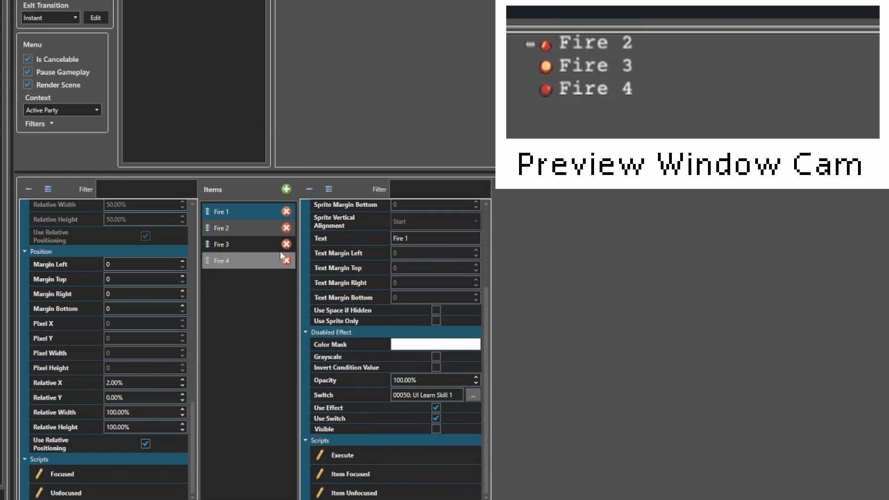
click(254, 230)
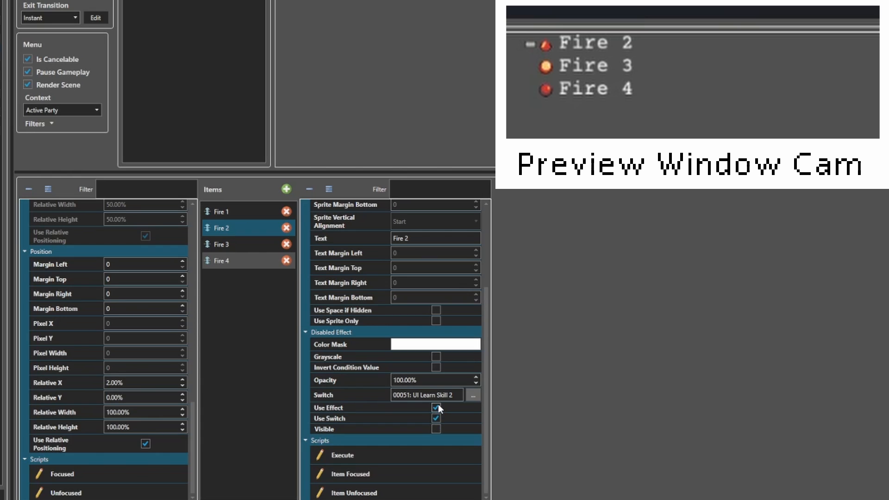
Turn on Visible and Grayscale with a gray color mask in the disabled effects of Fire 3 and Fire 2
click(239, 245)
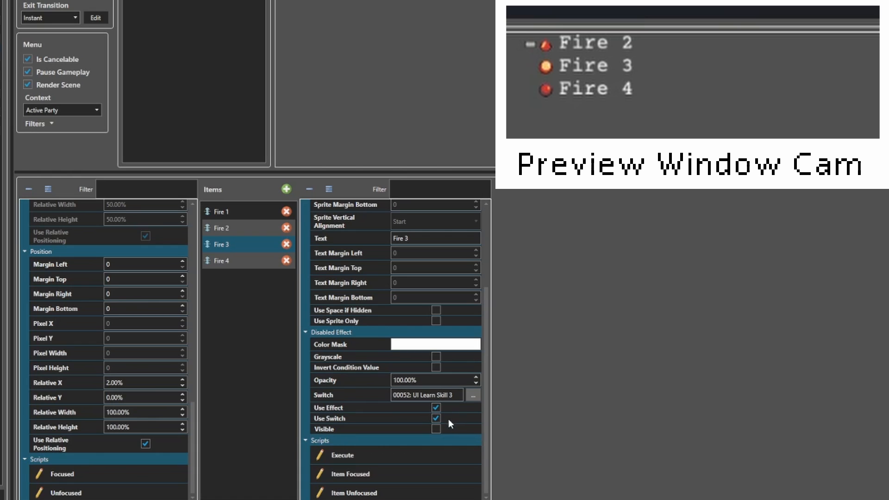
click(436, 429)
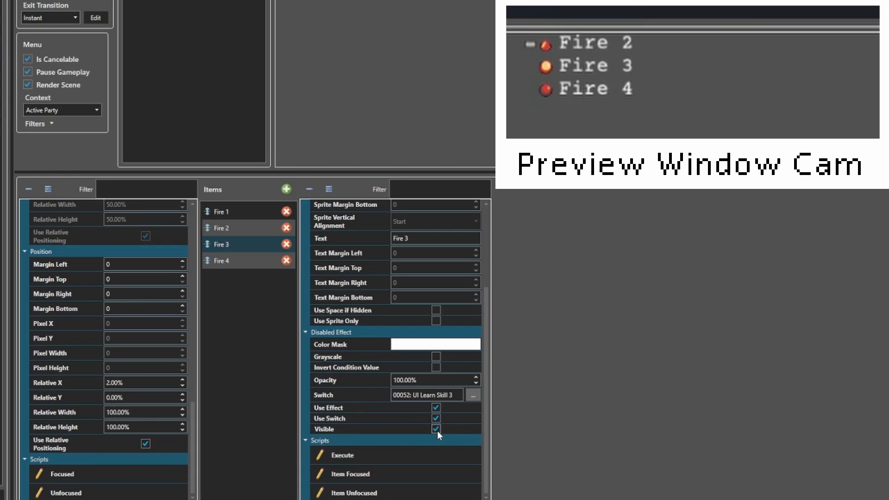
click(436, 357)
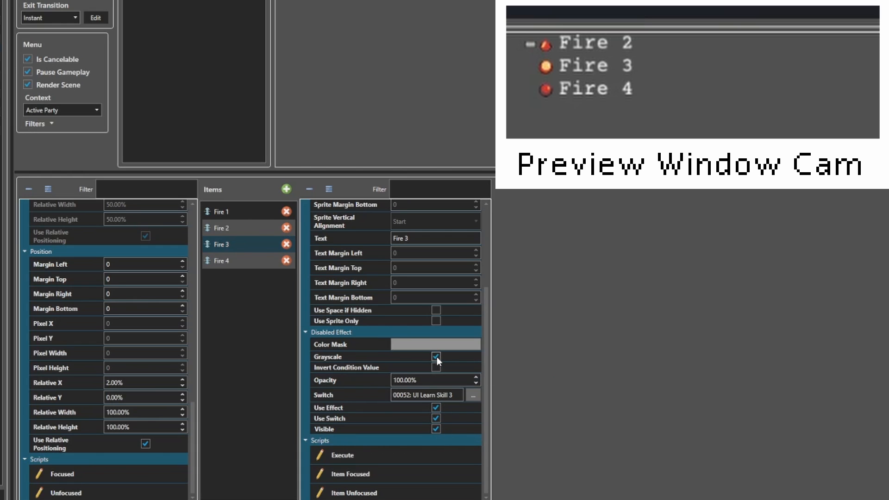
click(240, 229)
click(437, 430)
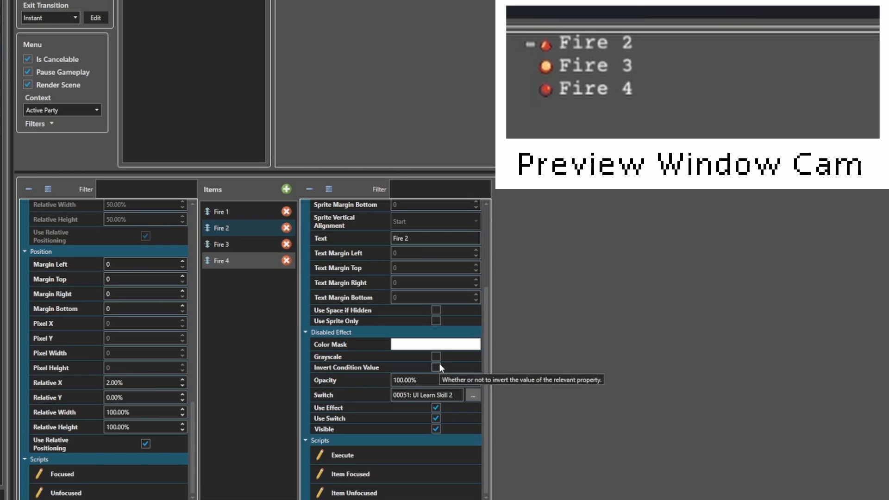
click(436, 357)
Turn on Visible and Grayscale with a gray color mask in the disabled effects of Fire 1 and Fire 4
click(240, 212)
click(436, 357)
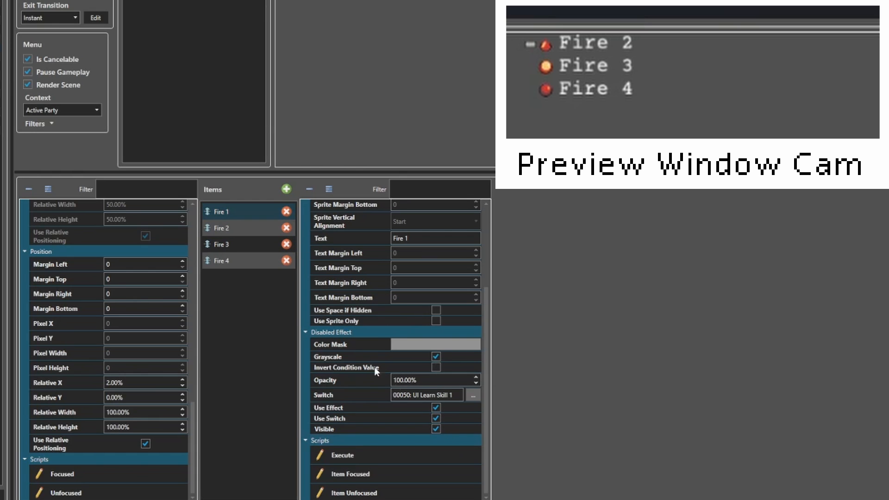
click(248, 263)
click(438, 425)
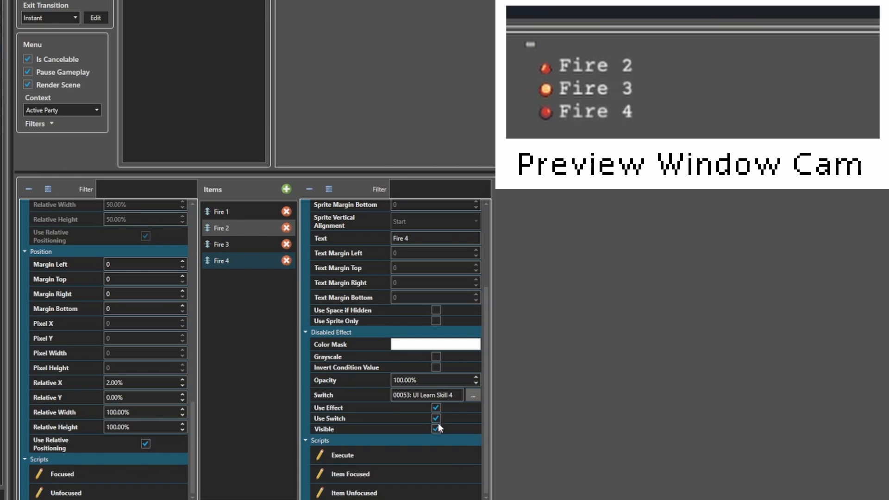
click(438, 357)
Open the Execute script of the Fire 1 item for review
click(241, 212)
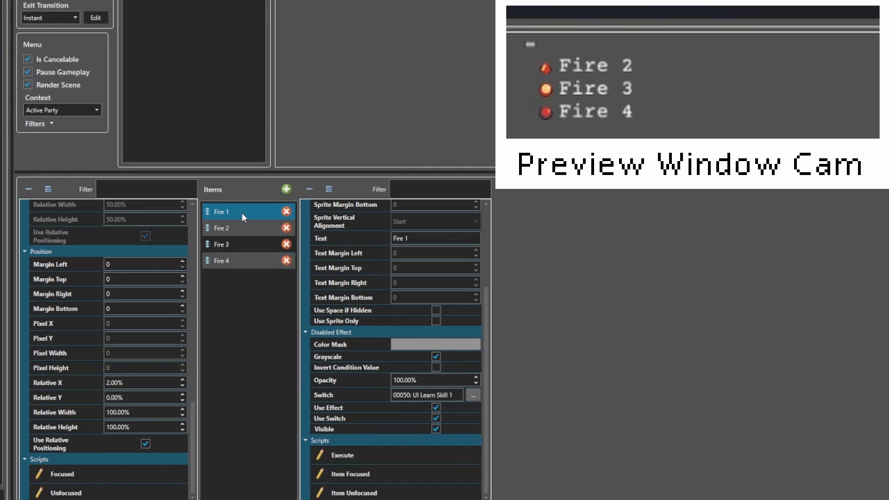
click(405, 457)
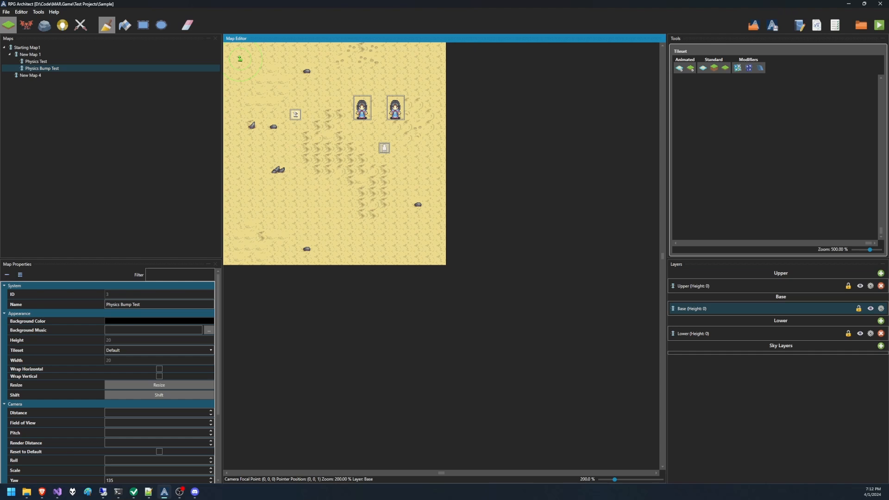
Playtest the debug game by choosing Abilities from the in-game main menu, and close it
key(F5)
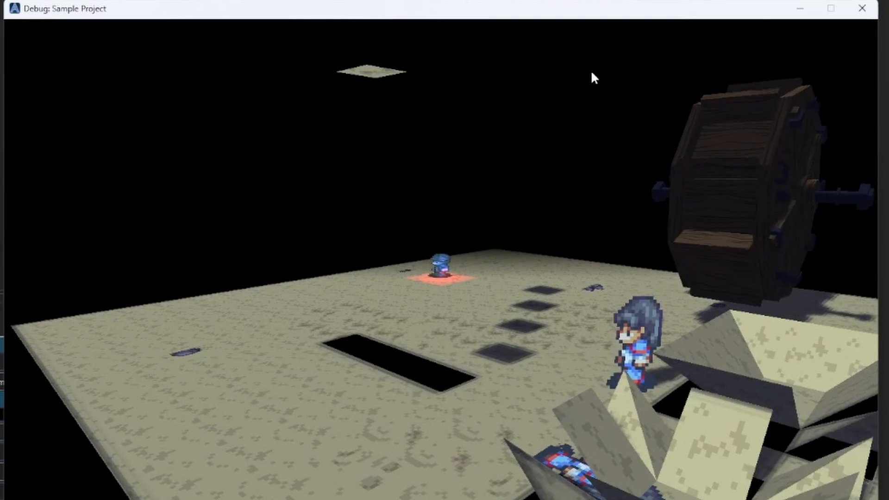
key(Escape)
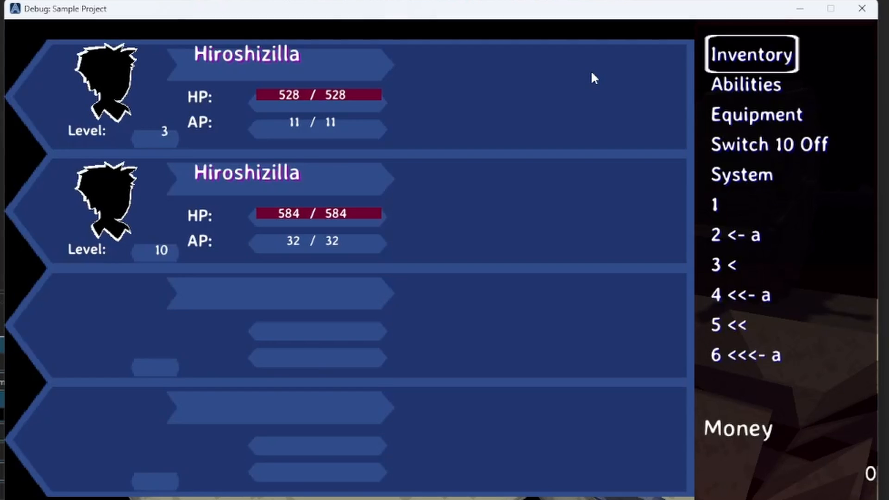
key(Down)
key(Return)
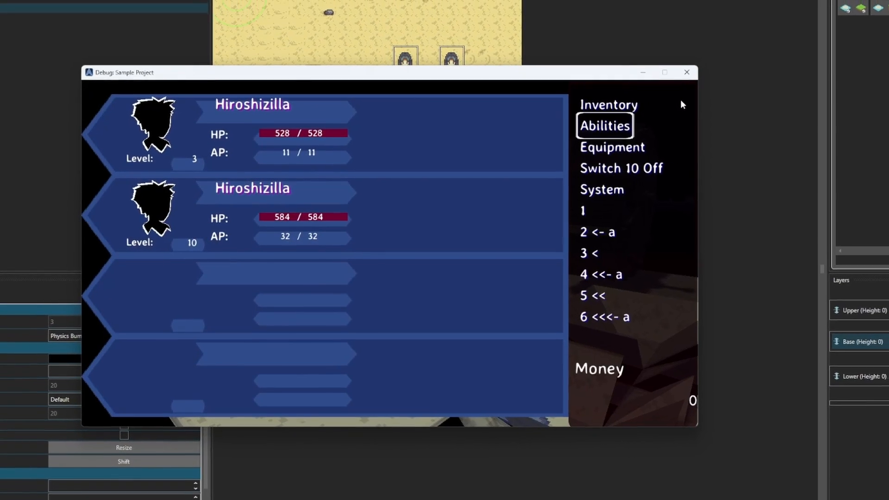
click(687, 72)
Reopen the database and turn off Visible in the disabled effects of the Skill List items Fire 1 to Fire 4
click(24, 0)
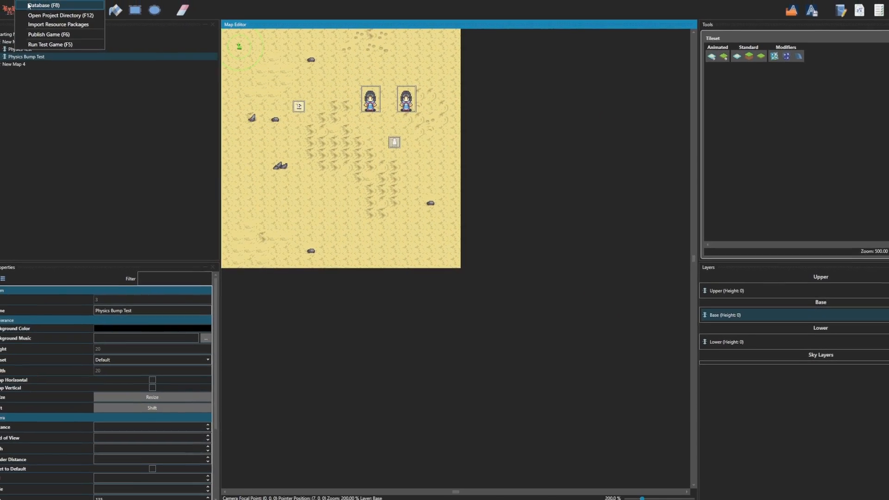
click(28, 6)
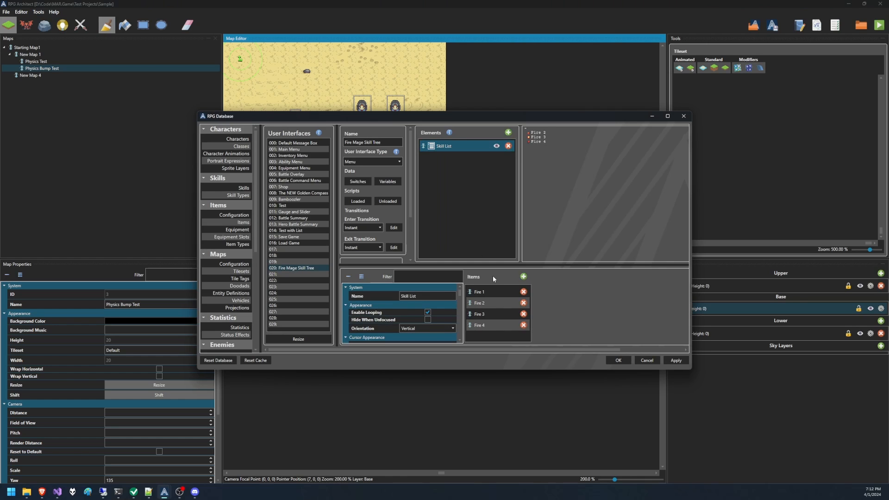
click(667, 116)
click(302, 266)
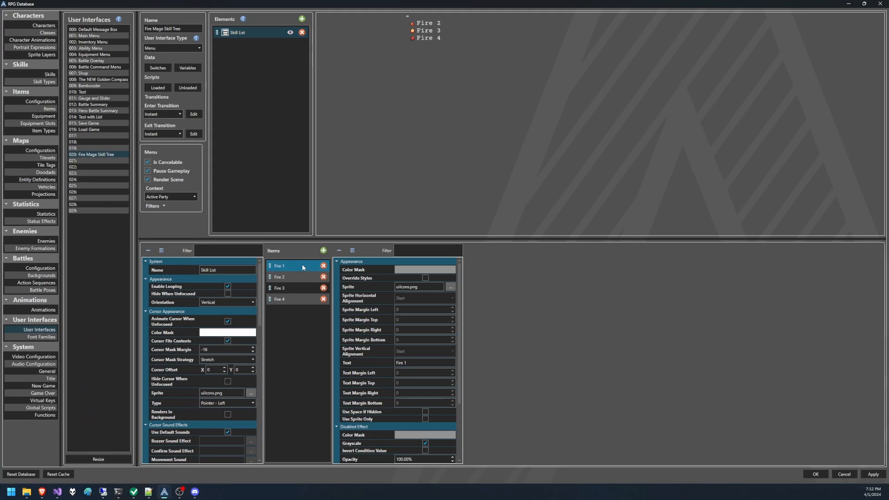
scroll(418, 347, down, 3)
scroll(417, 346, down, 2)
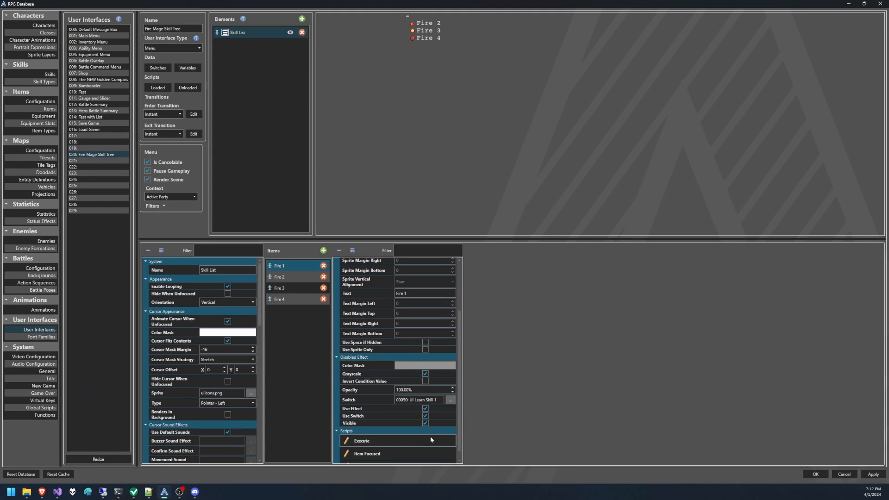
click(279, 277)
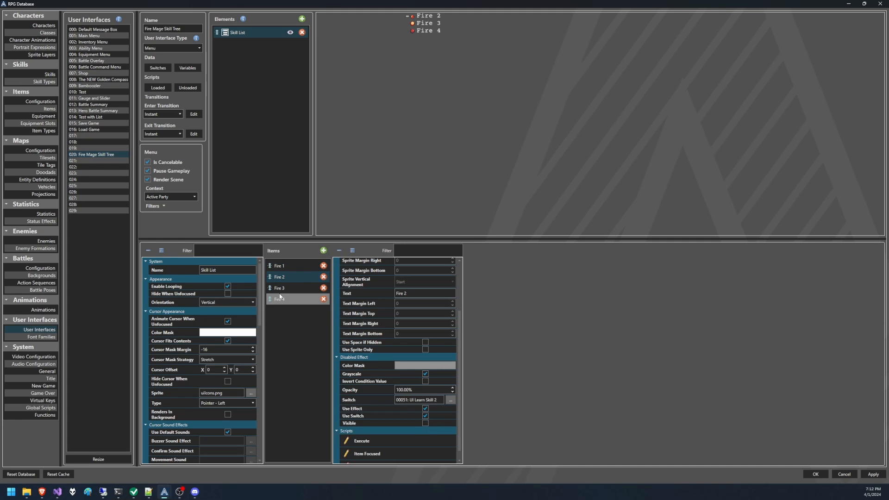
click(279, 288)
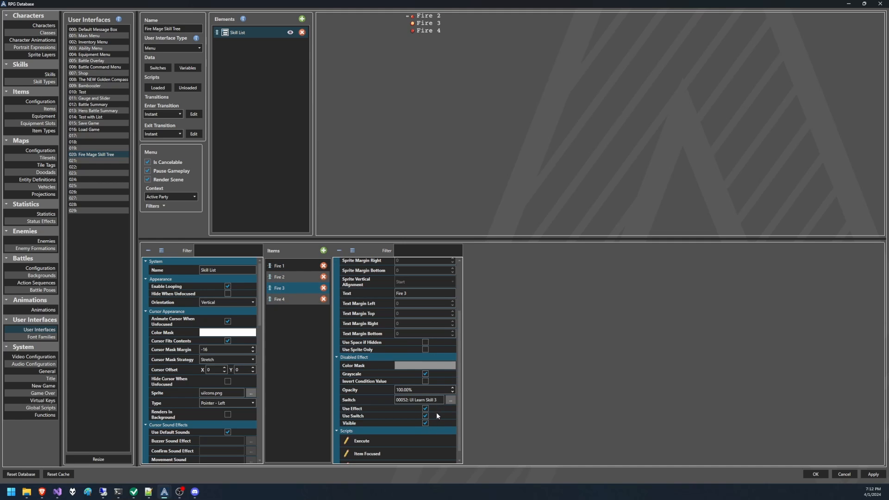
click(290, 299)
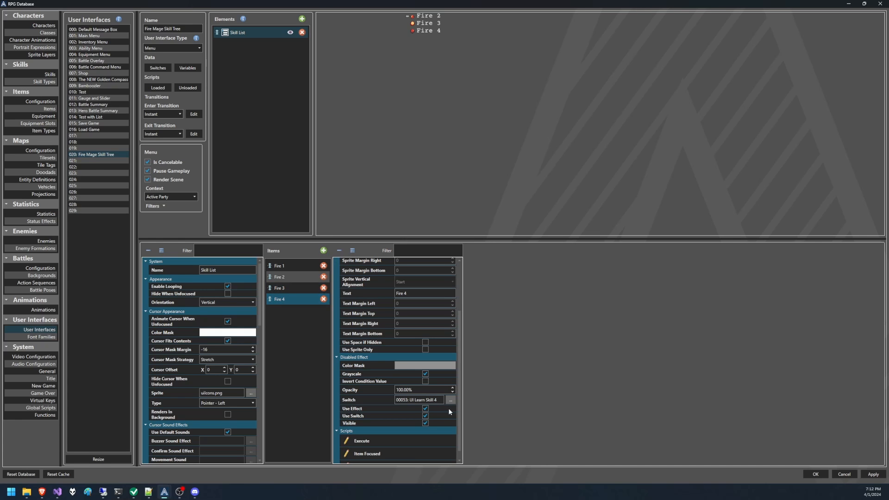
click(425, 423)
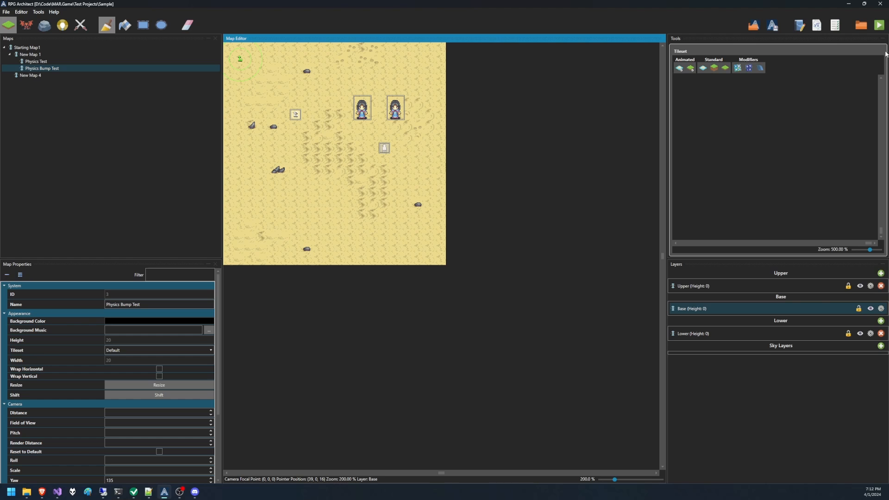
Run the test game again, open the in-game main menu and highlight Abilities
click(880, 25)
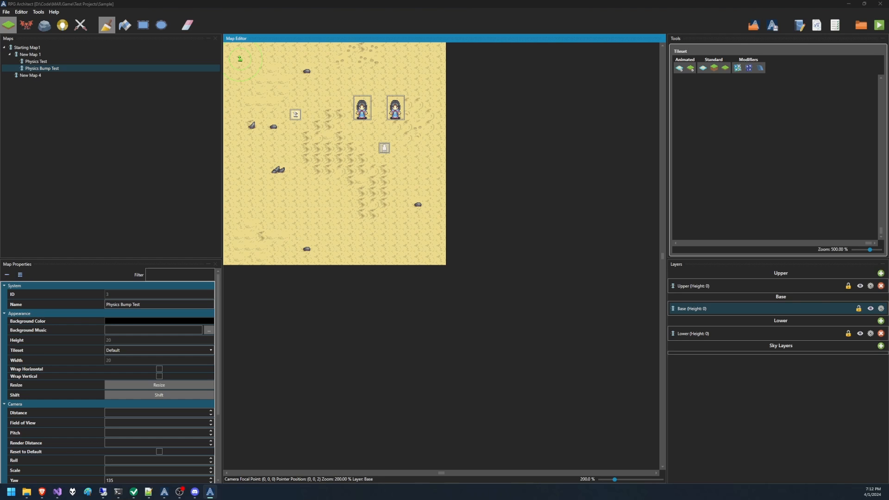
drag(0, 94, 395, 93)
key(Escape)
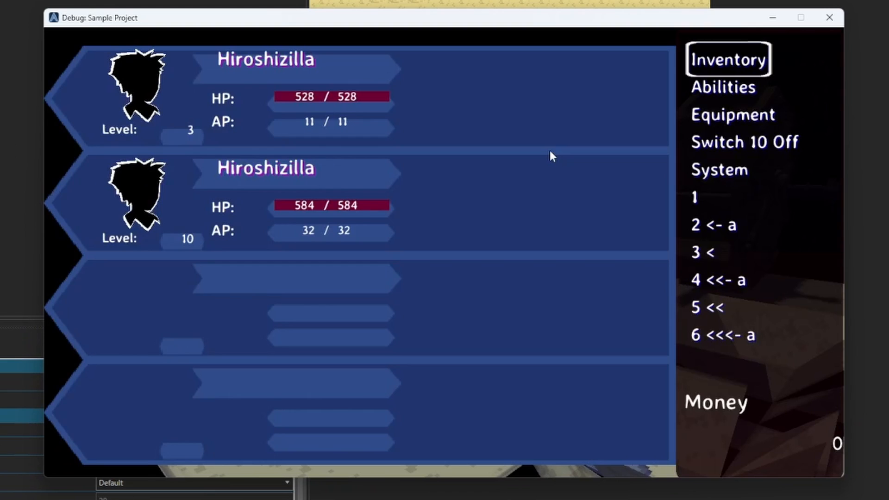
key(Down)
key(Down)
key(Down)
key(Up)
key(Up)
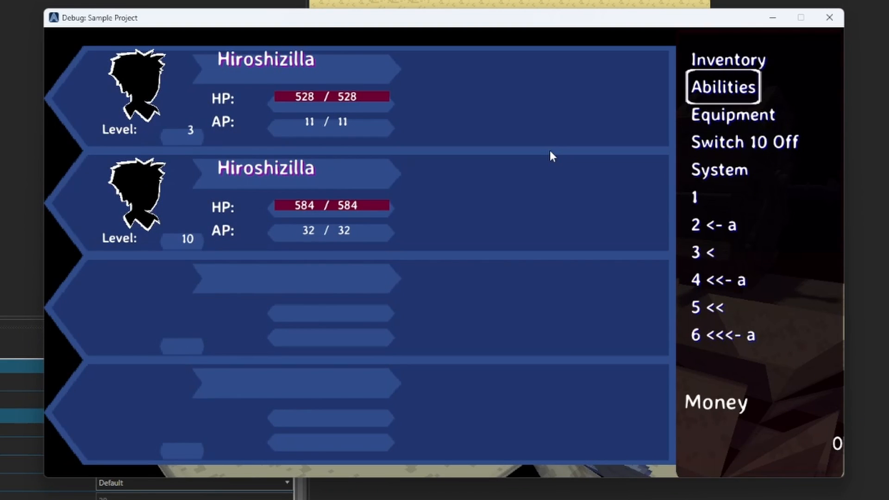
Open the skill tree for the first party hero, learn Fire 2, move through the remaining skills, and close the debug game
key(Return)
key(Return)
key(Down)
key(Up)
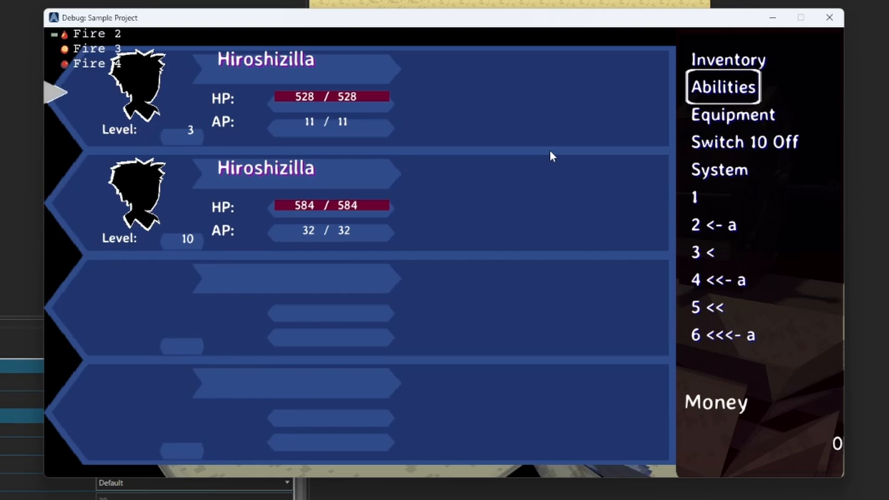
key(Left)
key(Down)
key(Up)
key(Left)
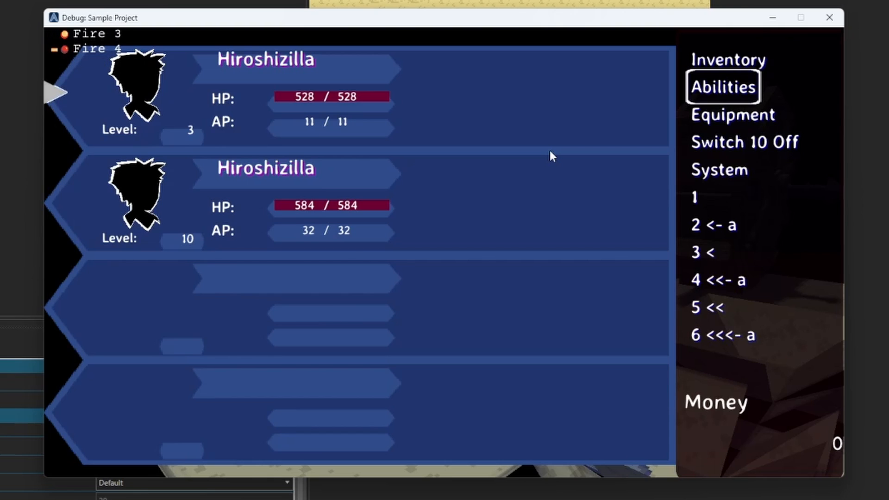
key(Escape)
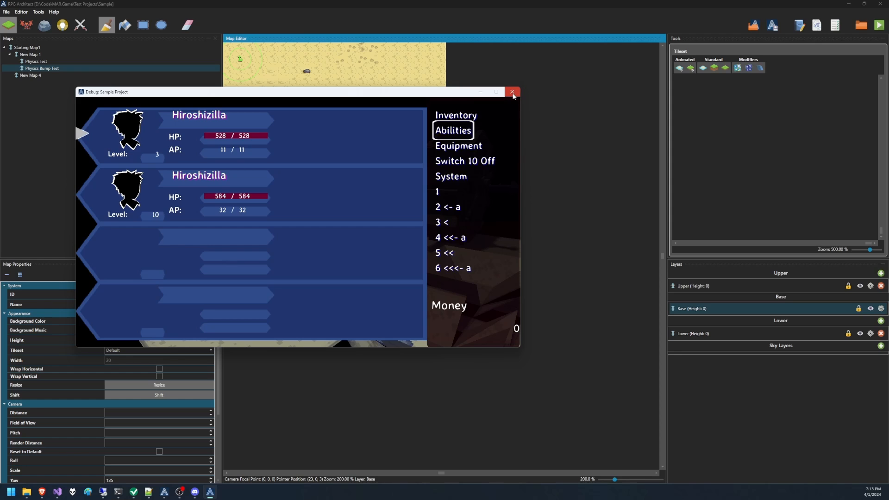
click(830, 17)
Reopen the database and, in the disabled effect of the Skill List item Fire 1, turn on Visible and turn off Grayscale
click(34, 12)
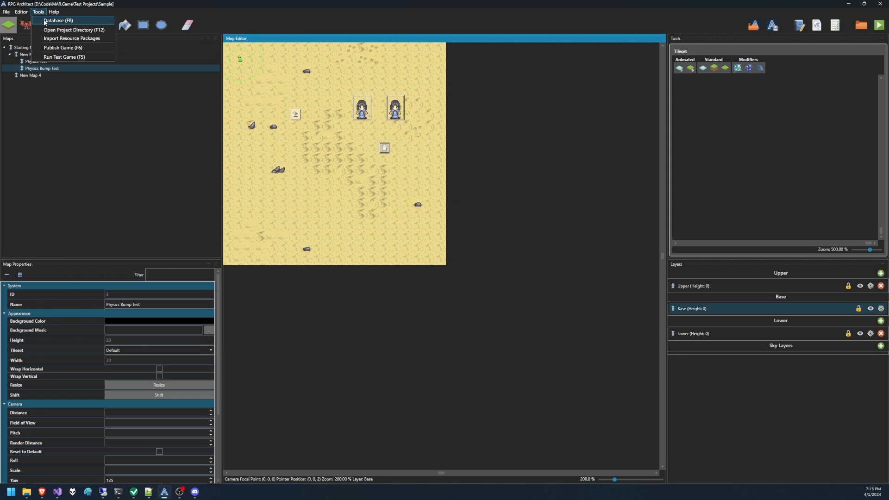
click(51, 18)
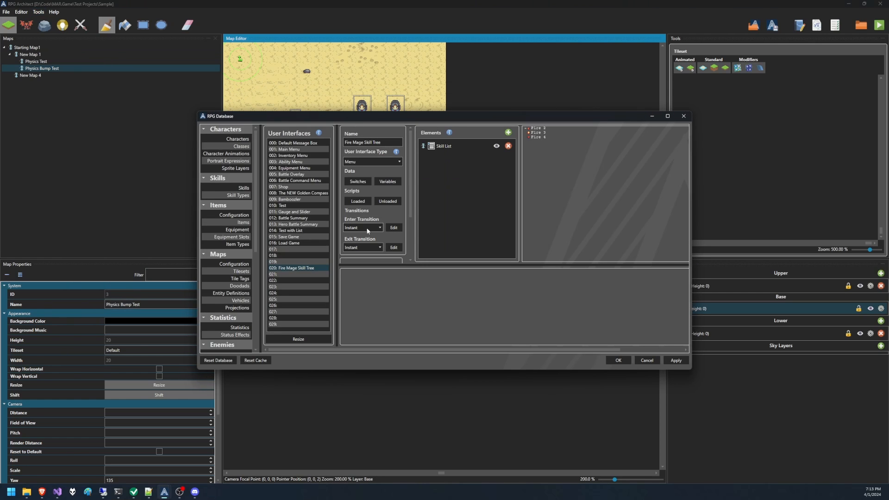
click(461, 153)
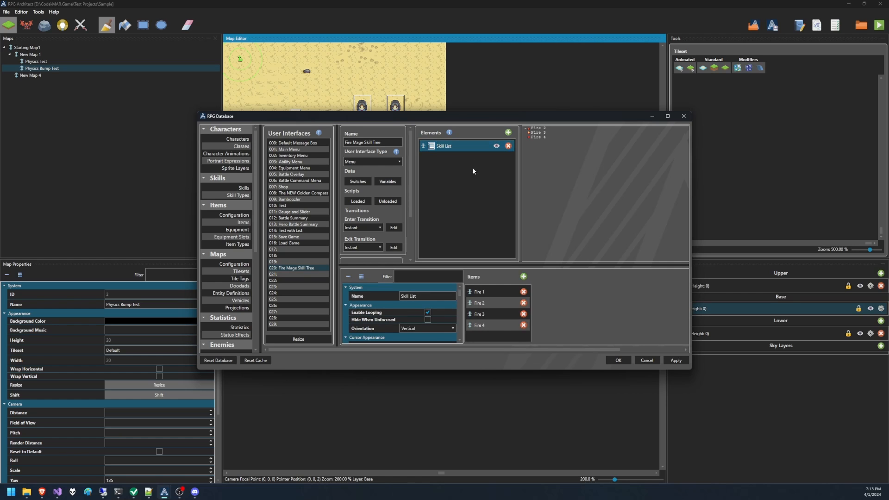
click(490, 291)
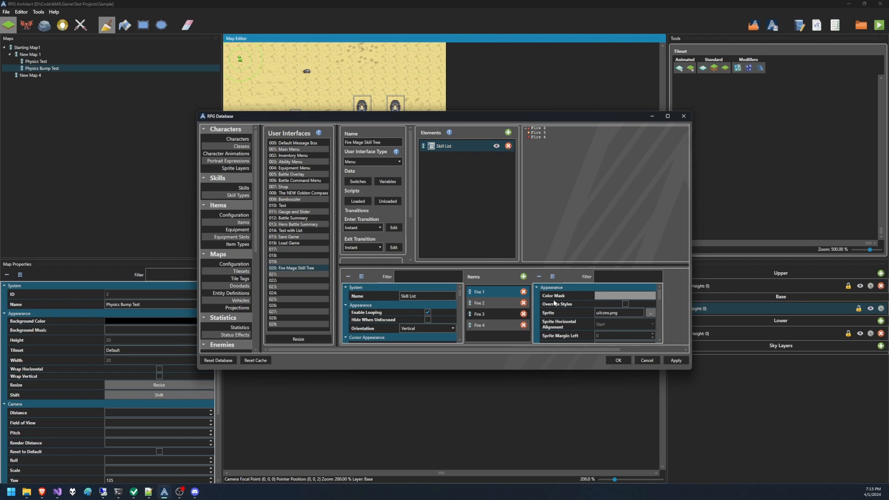
click(667, 116)
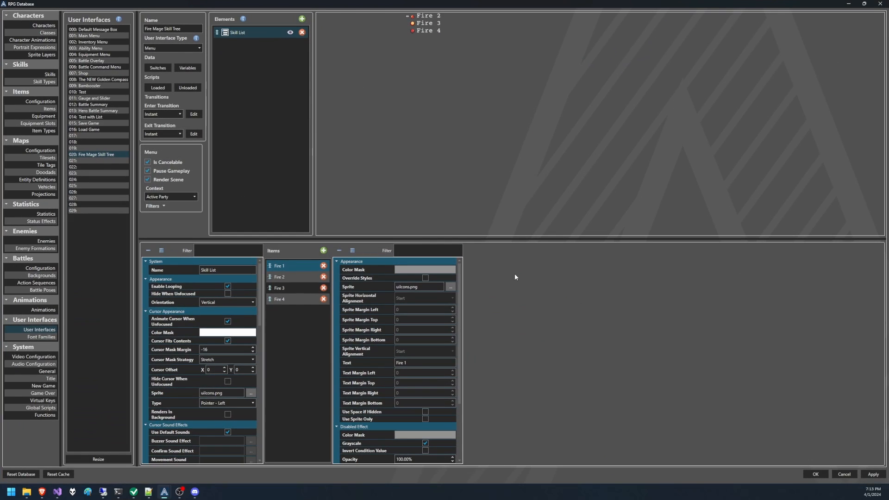
scroll(435, 381, down, 3)
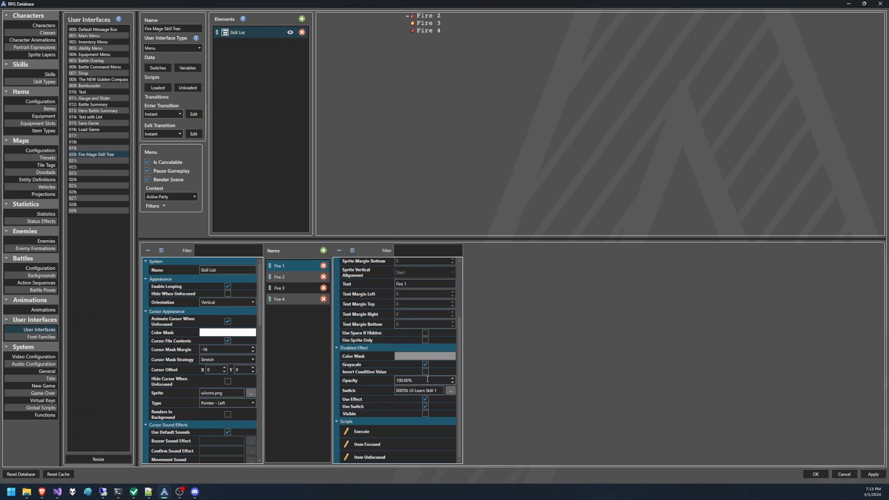
click(424, 413)
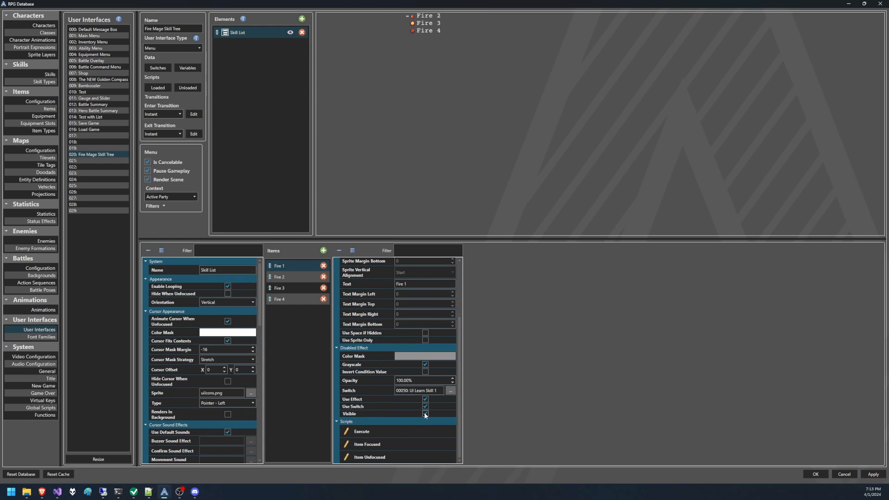
click(425, 365)
Darken the Color Mask of Fire 1's disabled effect to #FF101010
click(433, 357)
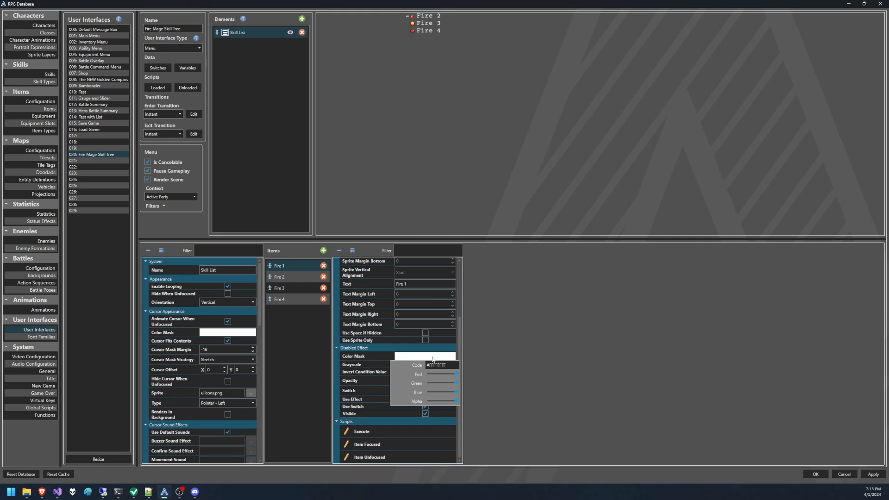
drag(457, 375, 430, 383)
click(477, 371)
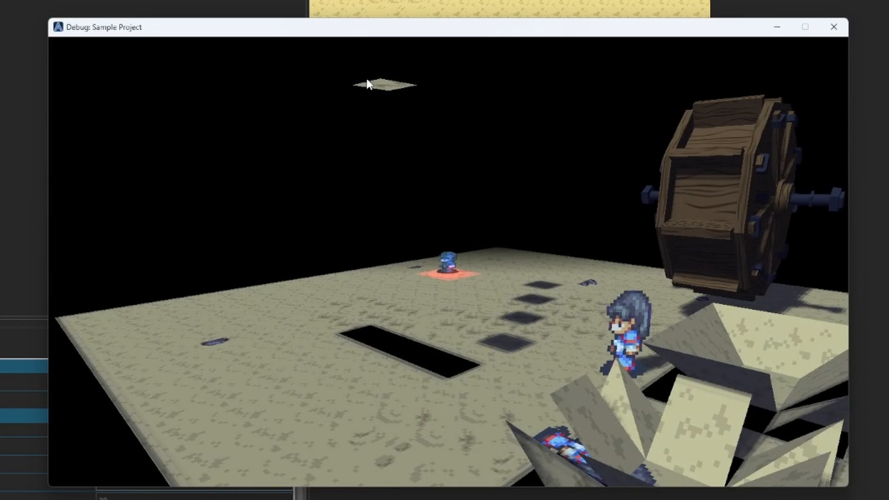
Playtest the skill tree by opening the in-game main menu and choosing Abilities for the first hero, and close the debug game
key(Escape)
key(Return)
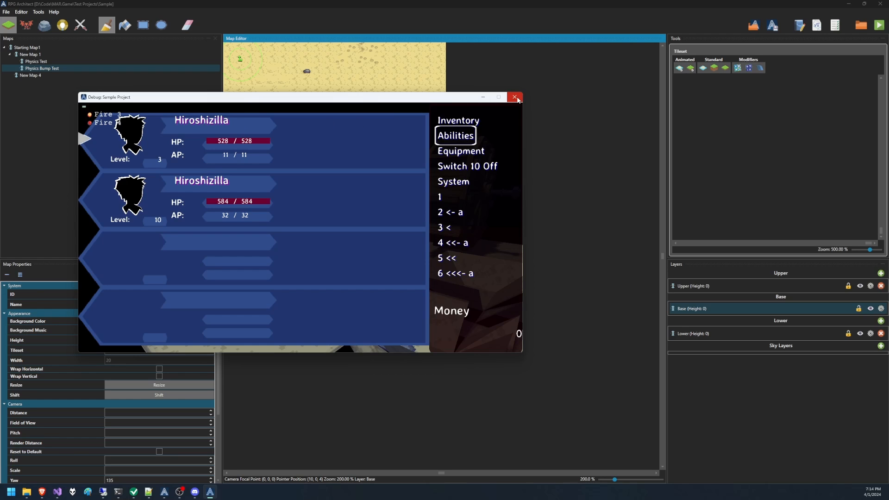
click(515, 97)
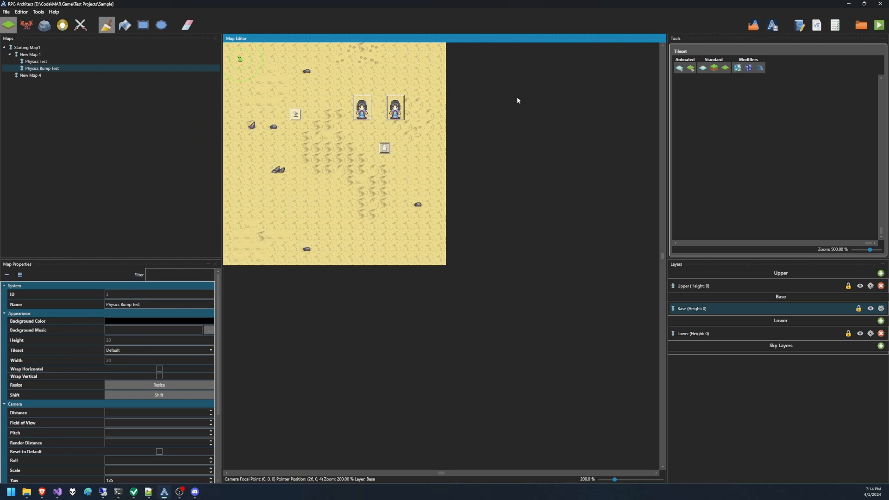
Reopen the database and turn on Visible in the disabled effect of the Skill List item Fire 2
click(38, 12)
click(55, 21)
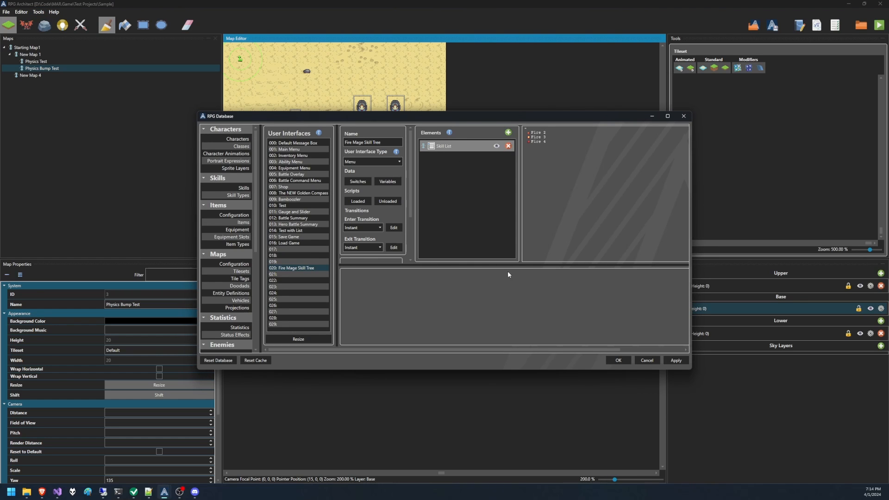
click(668, 116)
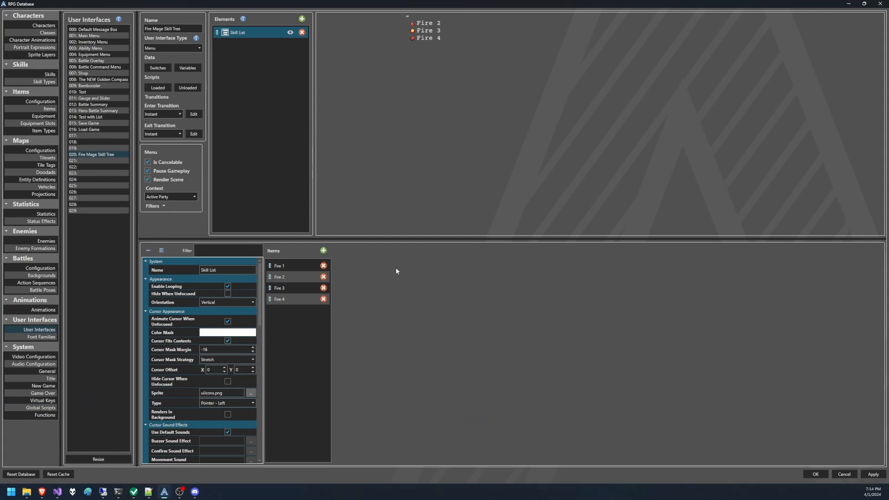
click(280, 277)
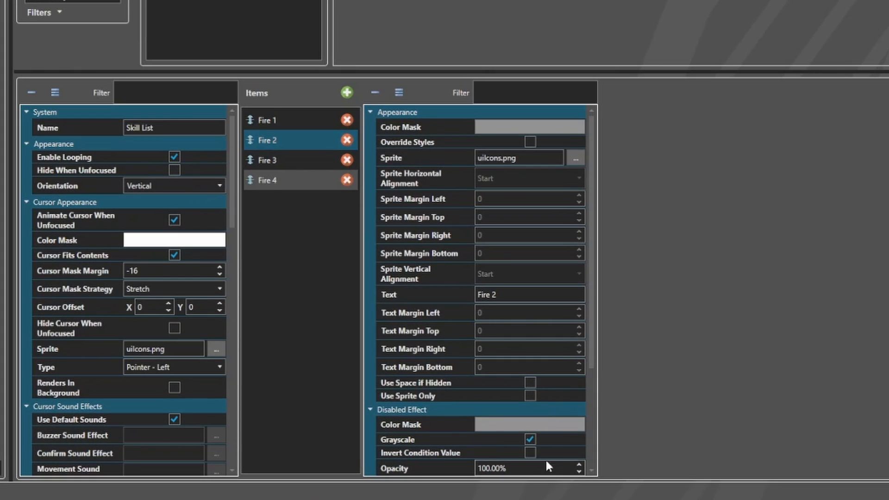
scroll(448, 408, down, 3)
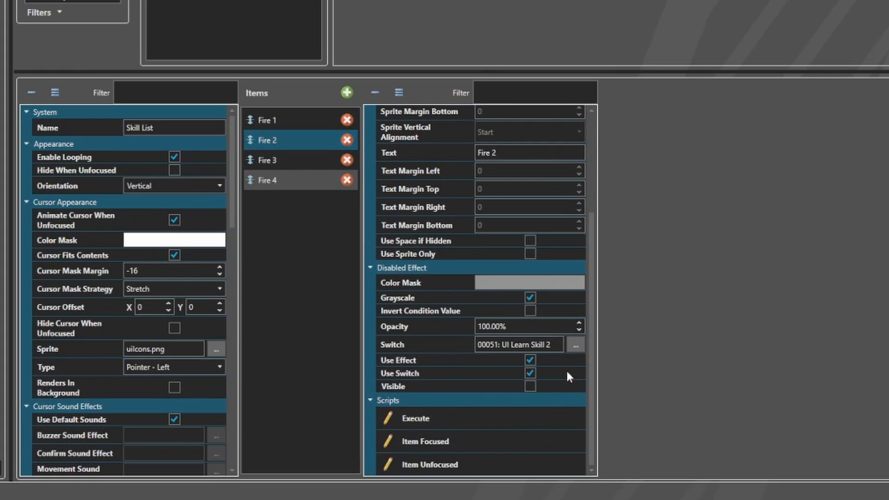
click(532, 384)
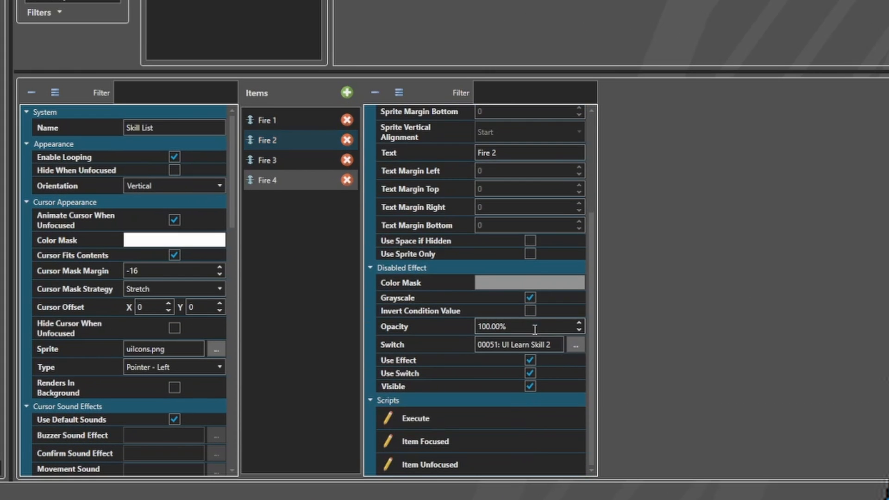
Set the Color Mask of Fire 2's disabled effect to the opaque dark grey #FF6C7373
click(533, 283)
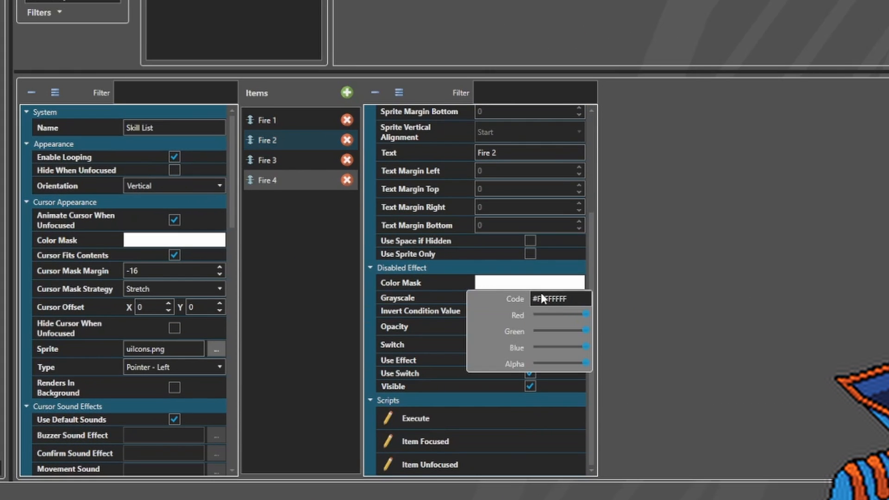
click(557, 314)
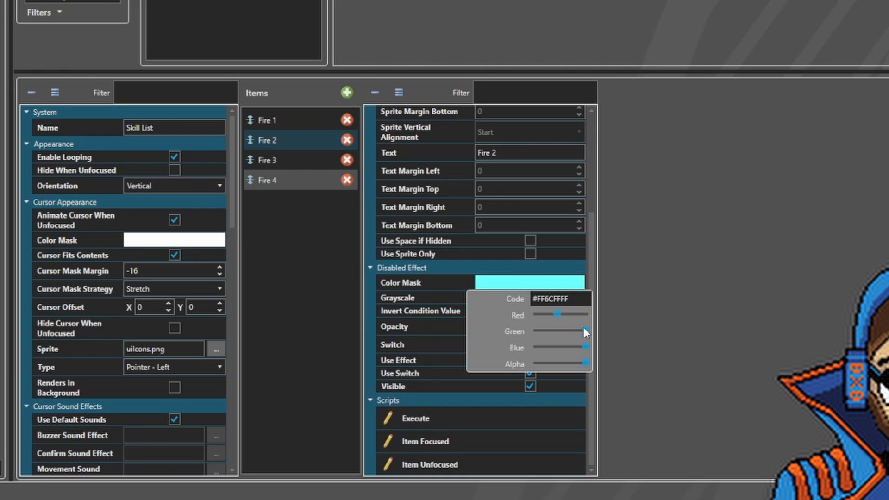
drag(586, 332, 559, 346)
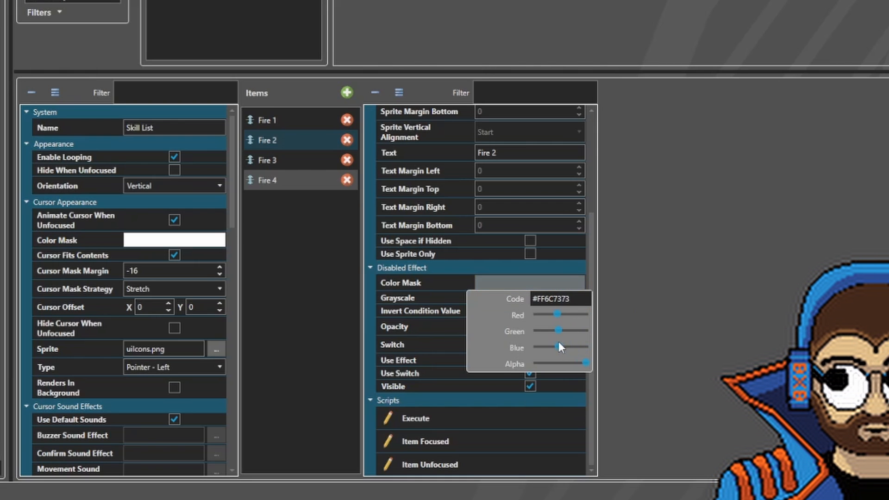
Change the Color Mask of Fire 1's disabled effect to full red, green and blue with alpha reduced to about half
click(296, 123)
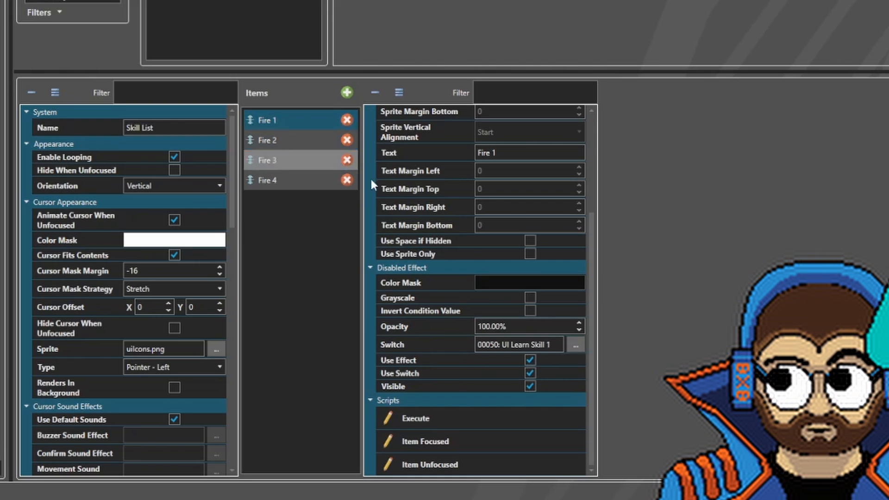
click(540, 283)
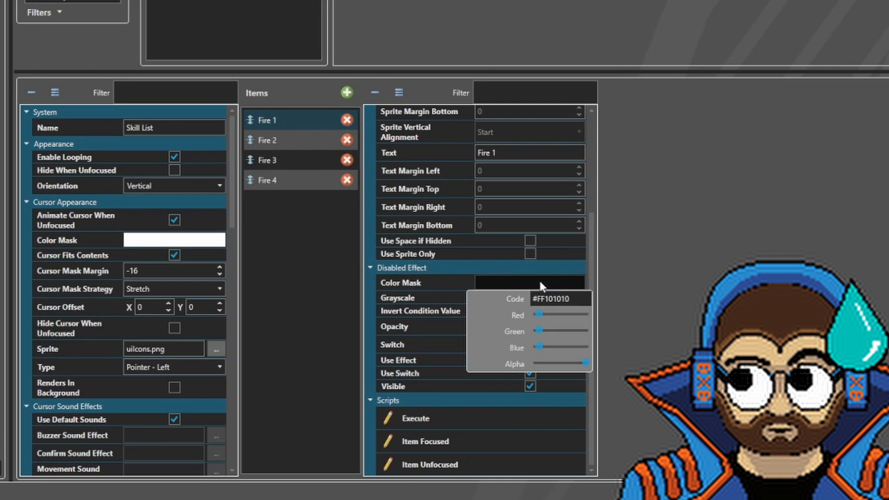
drag(539, 314, 587, 315)
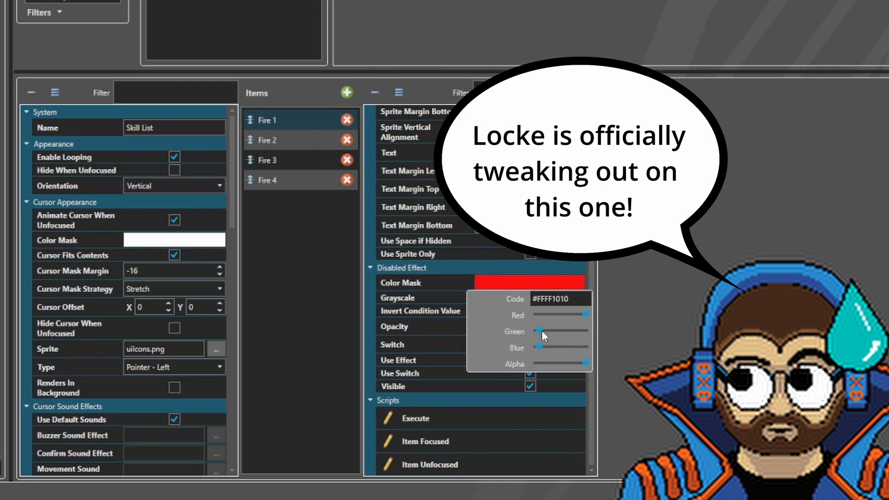
drag(540, 331, 618, 341)
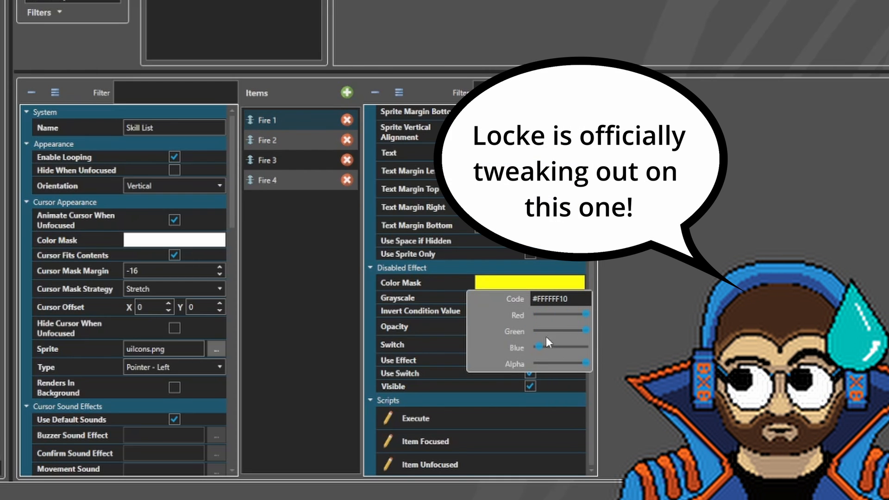
drag(540, 346, 562, 363)
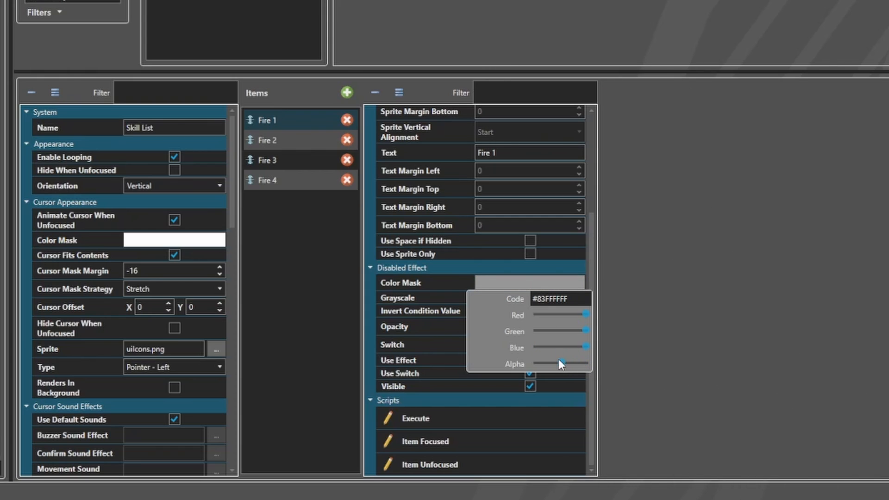
drag(562, 363, 557, 363)
click(625, 335)
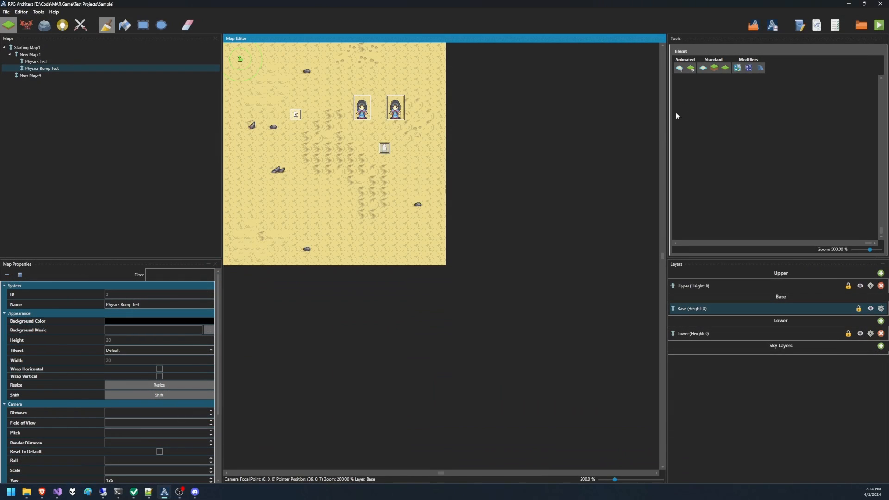
Run the test game, open the skill tree through Abilities in the in-game main menu, and close the debug game
click(879, 25)
drag(0, 93, 353, 126)
key(Escape)
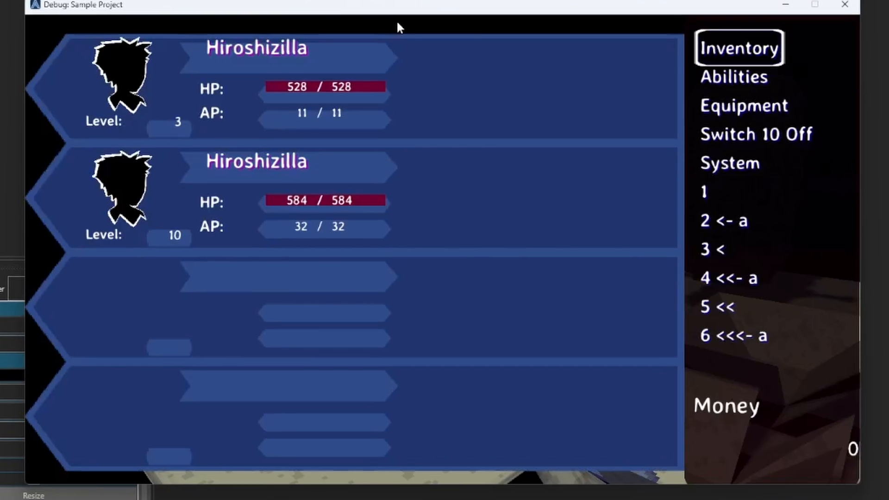
key(Down)
key(Return)
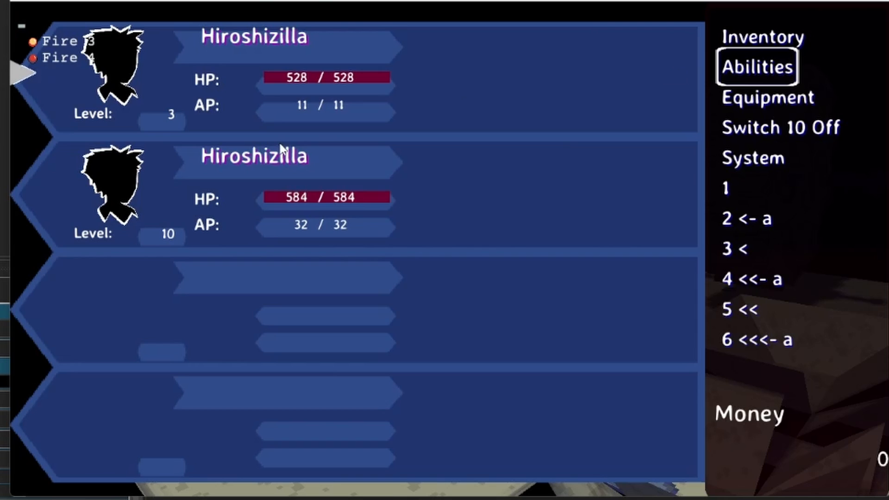
click(878, 3)
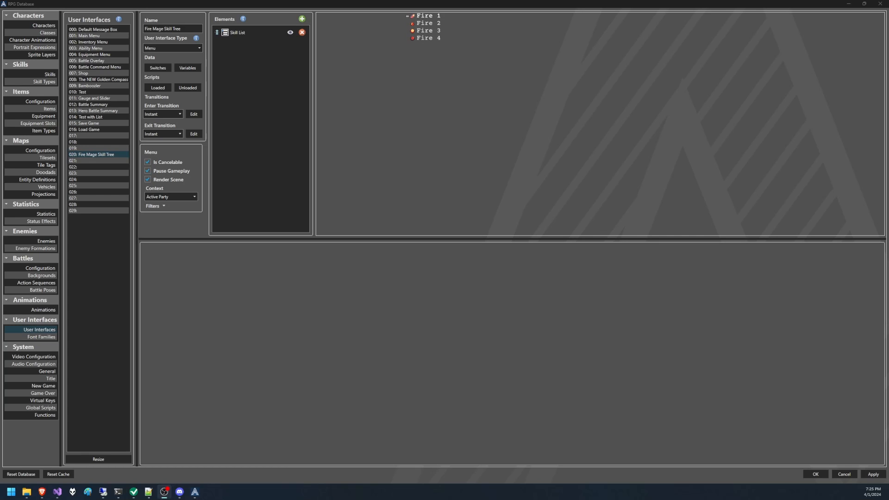
Review the Fire Mage Skill Tree's Loaded script, including the Fixed Loop and its skill index conditions, and close it
click(158, 87)
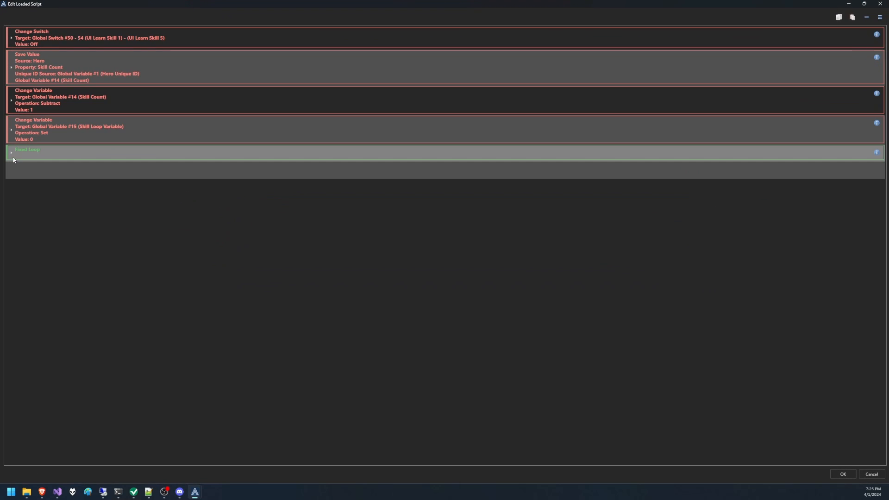
click(14, 158)
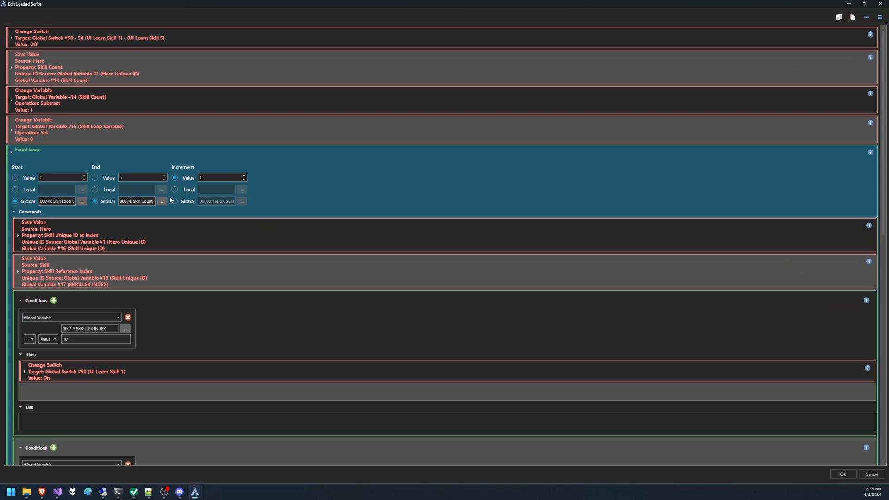
scroll(180, 184, down, 1)
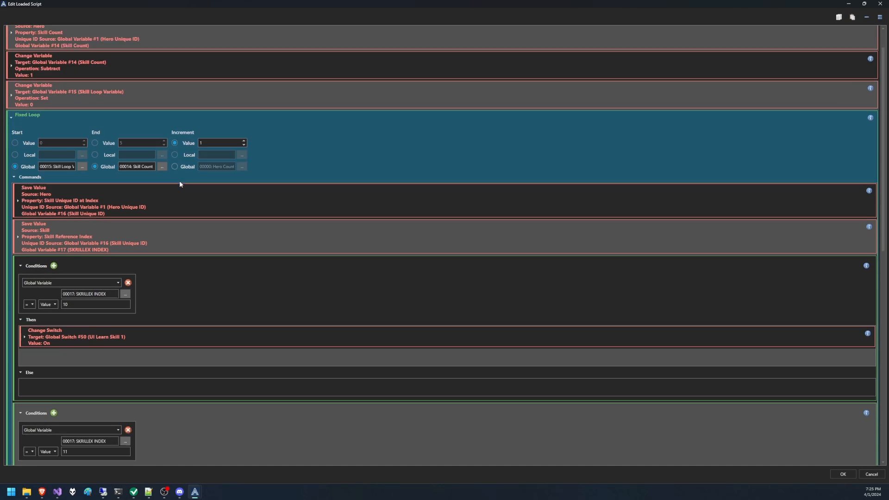
scroll(179, 184, down, 10)
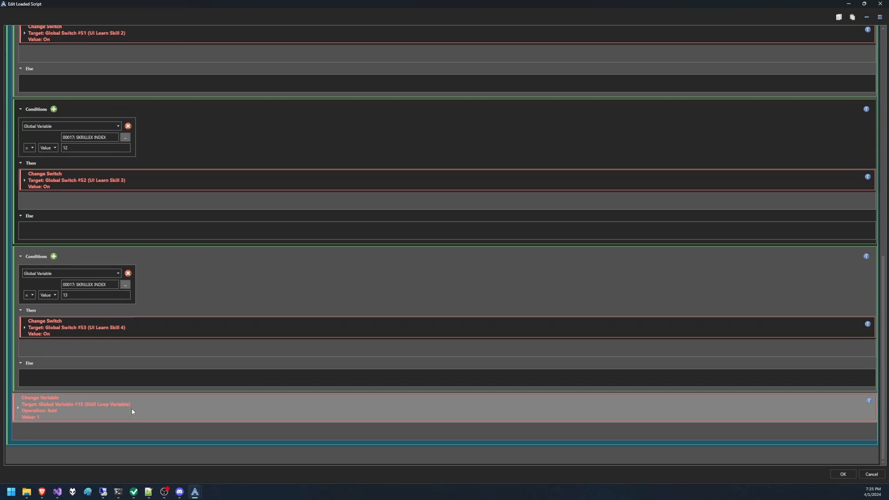
scroll(127, 401, up, 12)
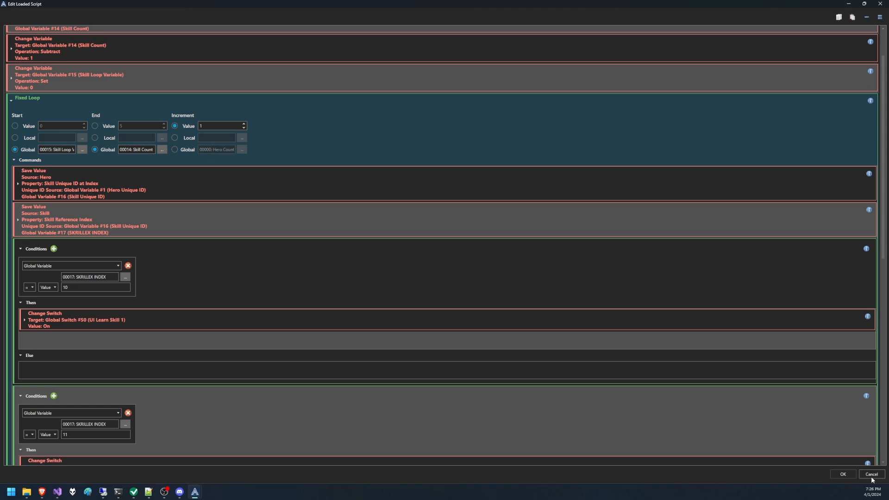
click(843, 474)
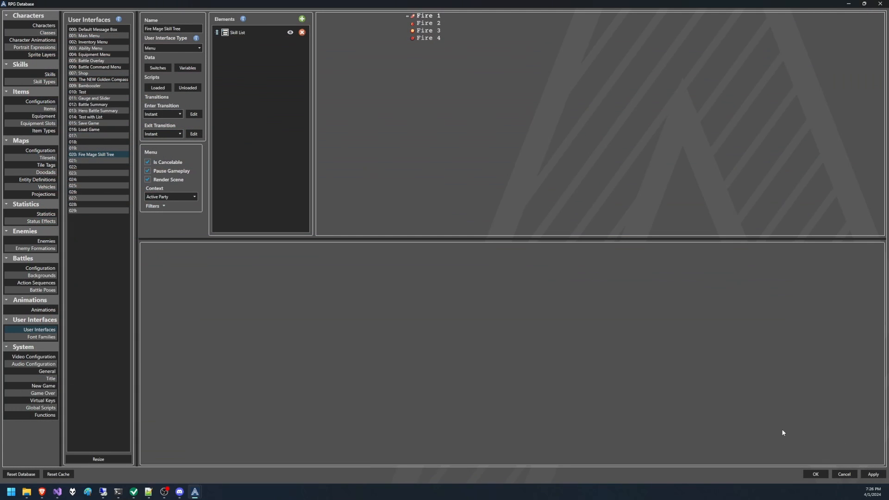